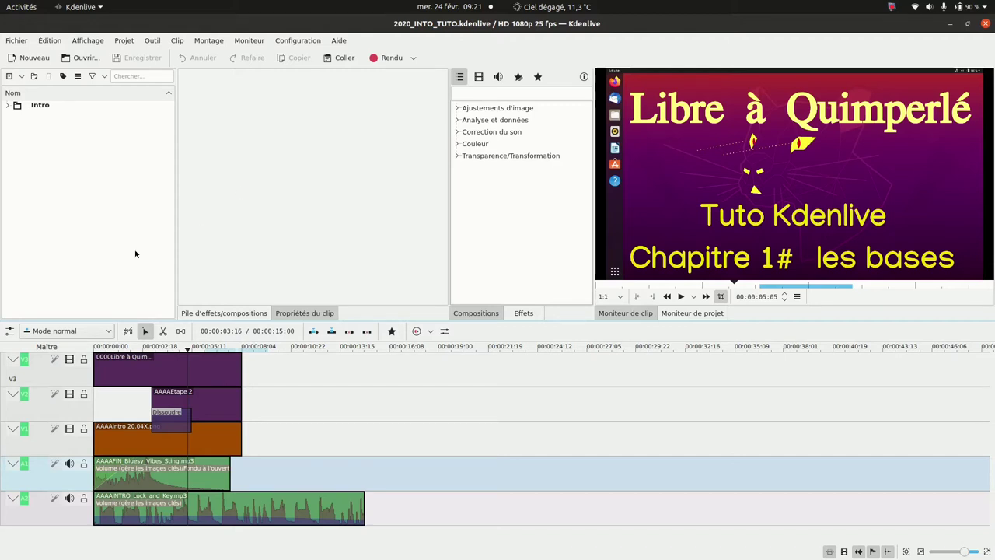
Switch to Ubuntu Software in the Ubuntu 20.04 virtual machine, search for "kden" and view the Kdenlive entry "Éditeur vidéo non linéaire par KDE"
mouse_move(3, 435)
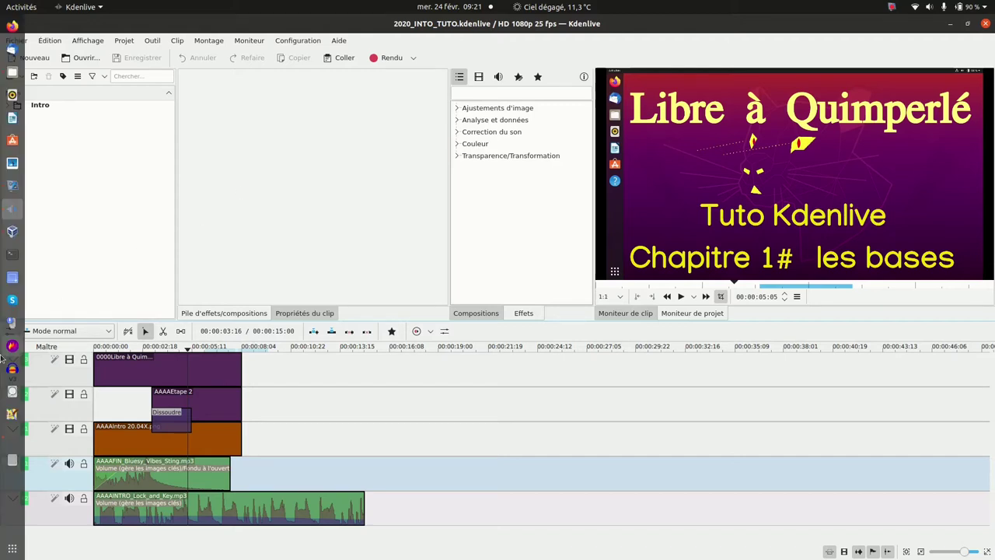
left_click(11, 442)
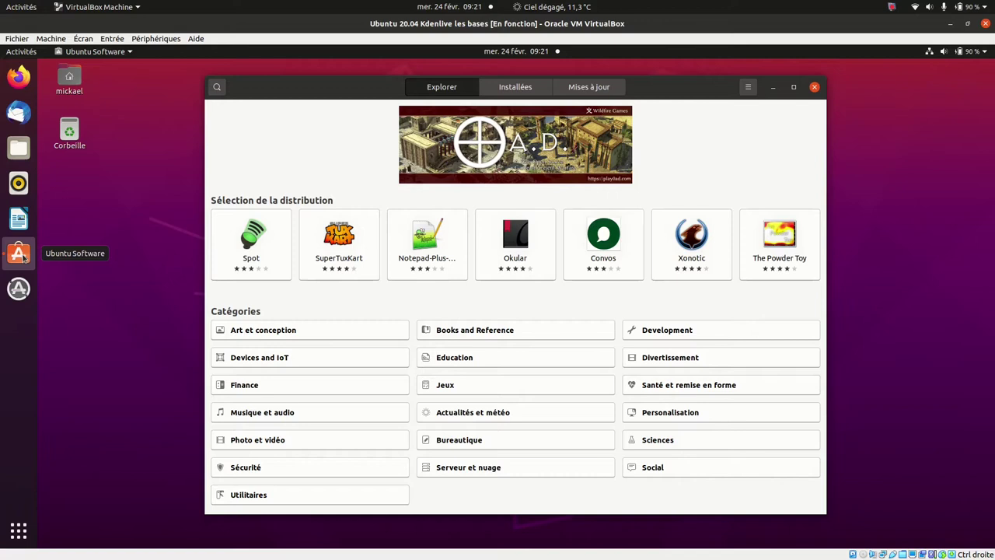
left_click(217, 87)
type("kden")
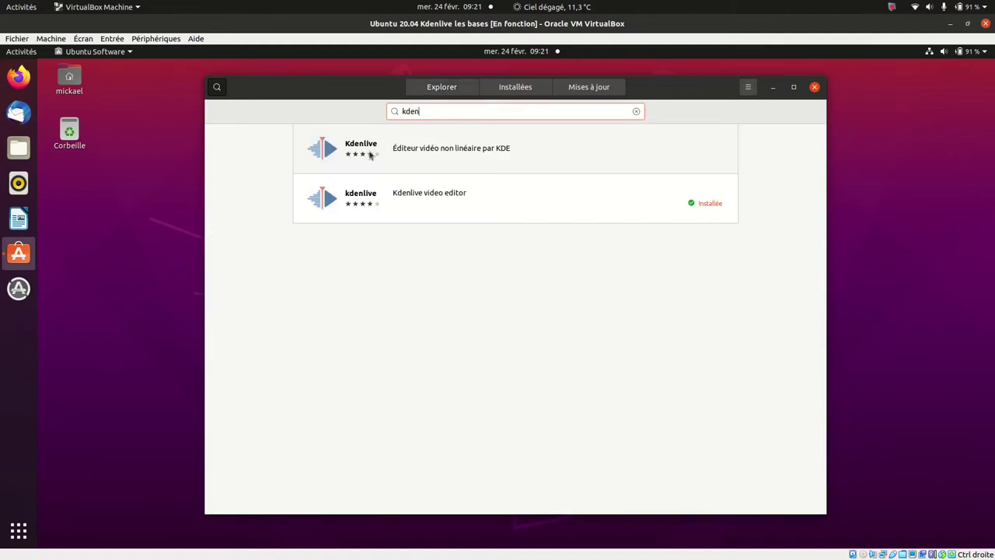
left_click(370, 155)
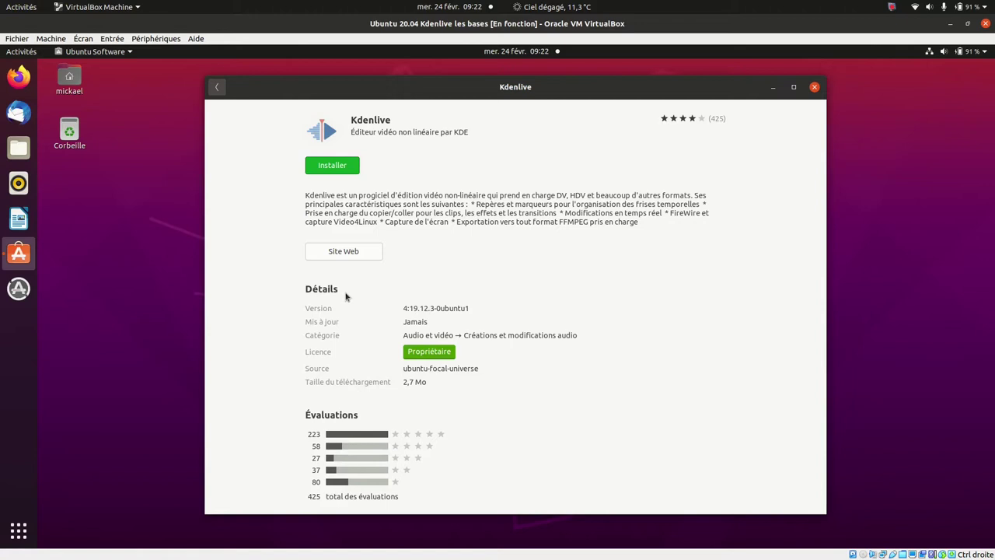
View the description and details of the other search result, the installed "Kdenlive video editor" package
left_click(217, 87)
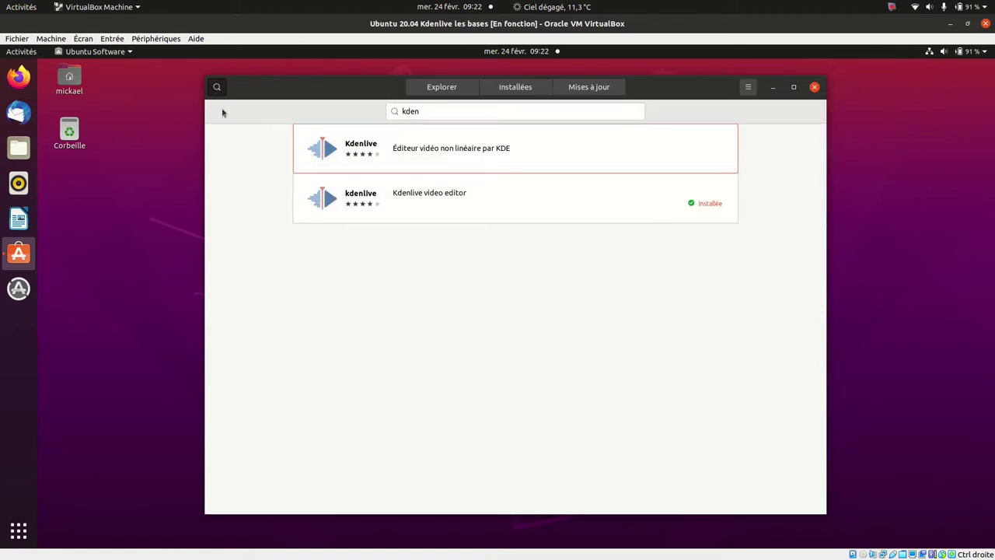
left_click(451, 194)
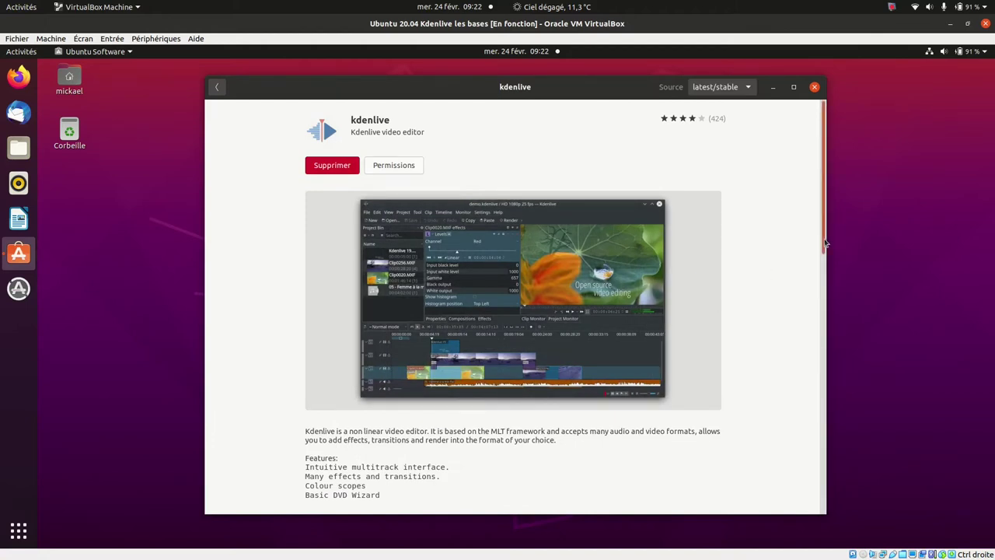
left_click_drag(826, 239, 826, 330)
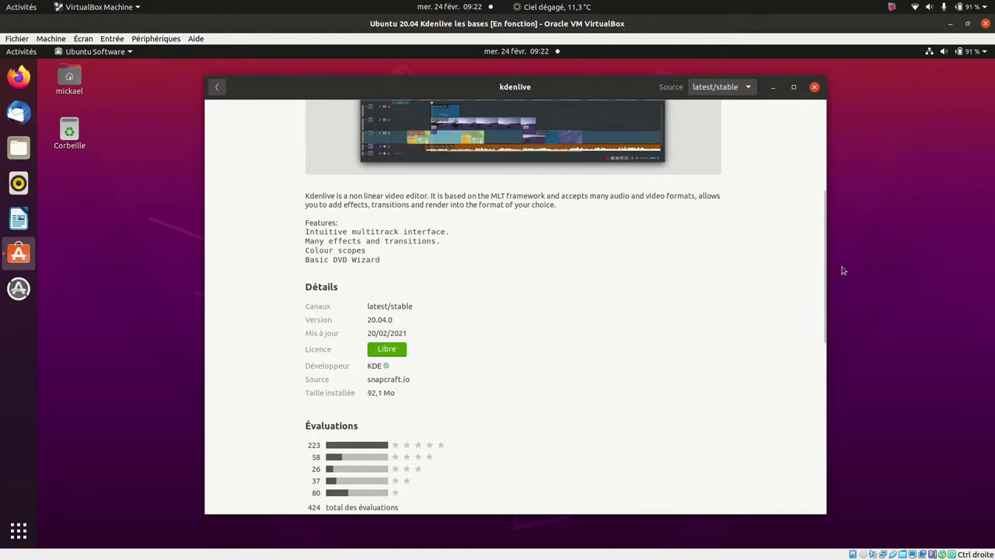
left_click_drag(821, 258, 824, 156)
Review the permissions of the installed kdenlive package and close Ubuntu Software
left_click(404, 164)
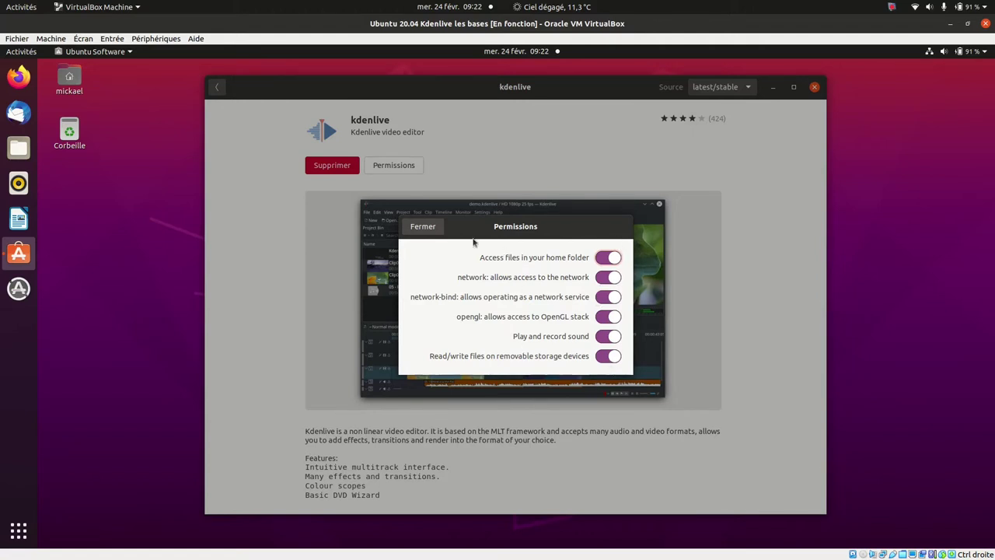
left_click(420, 227)
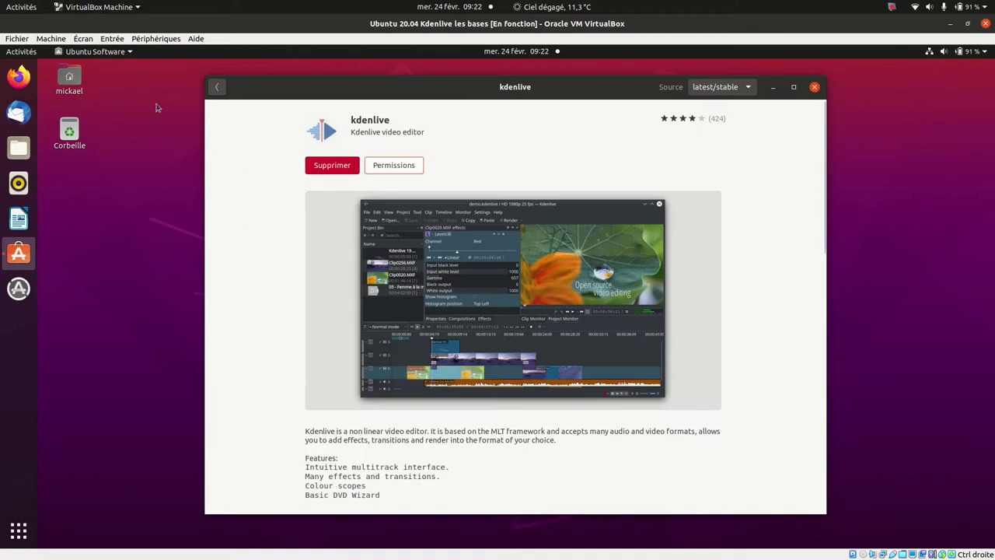
left_click(815, 87)
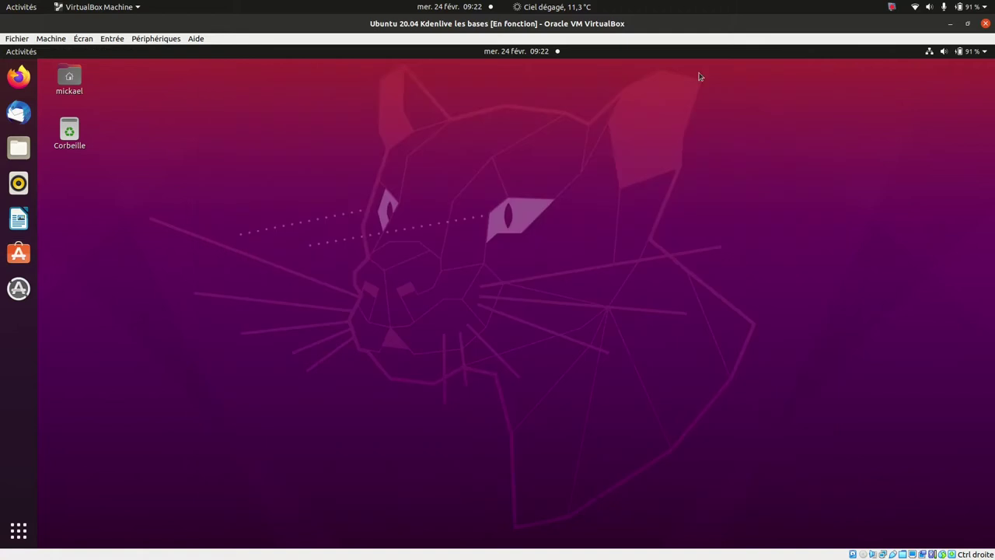
Find Kdenlive by searching the applications for "kde", add it to the favourites and launch it
left_click(24, 55)
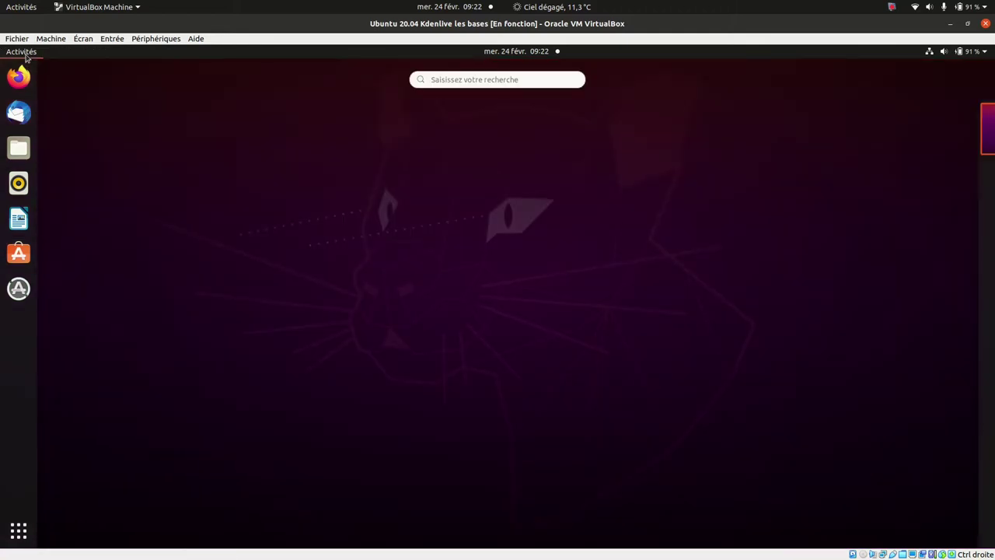
type("kde")
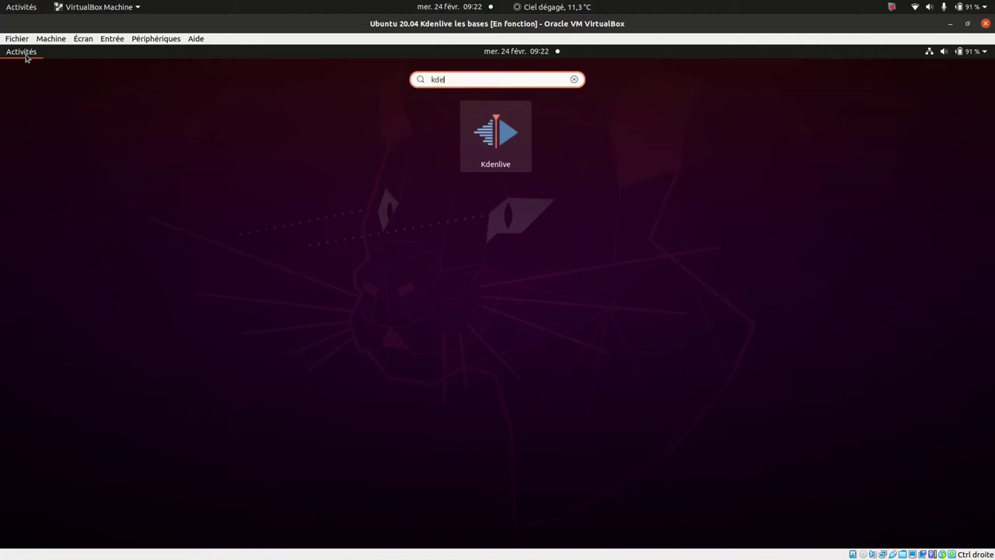
right_click(490, 152)
left_click(555, 157)
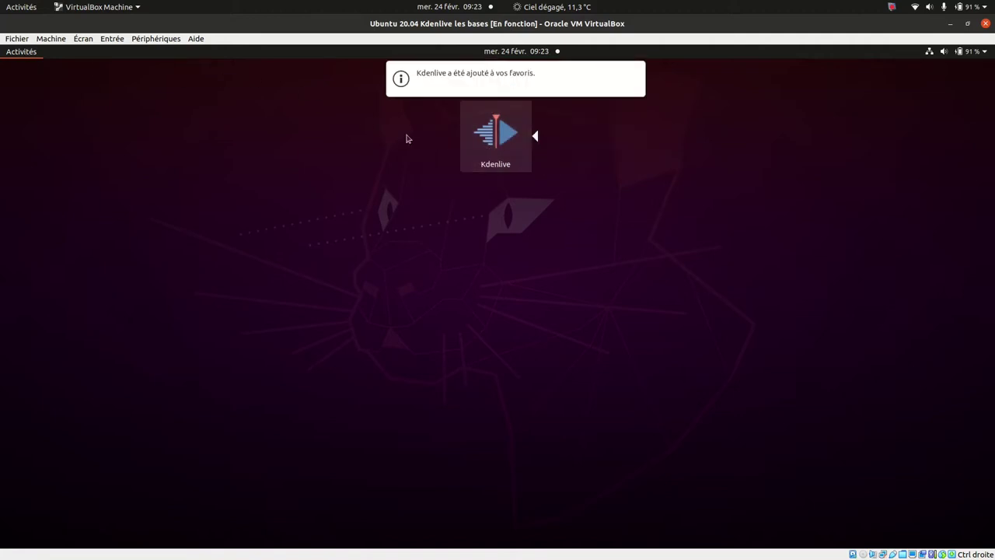
left_click(33, 53)
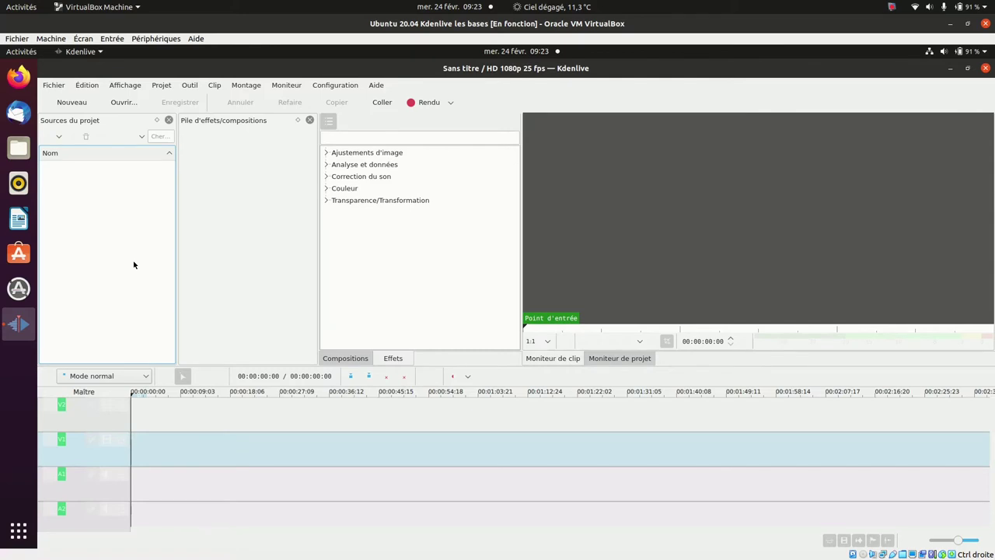
Review the file commands, the display options for the workspace panels, and the Compositions and Effets lists
left_click(53, 87)
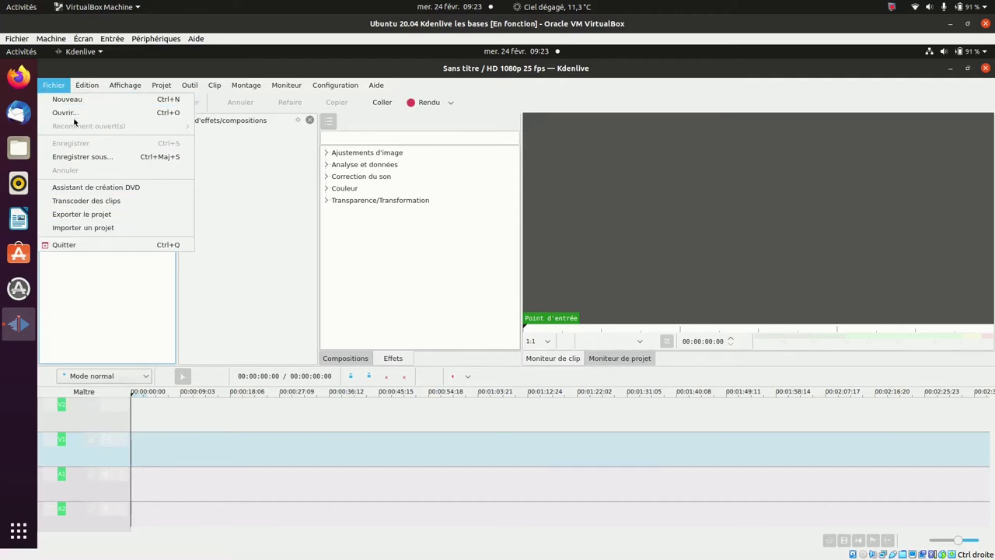
mouse_move(85, 91)
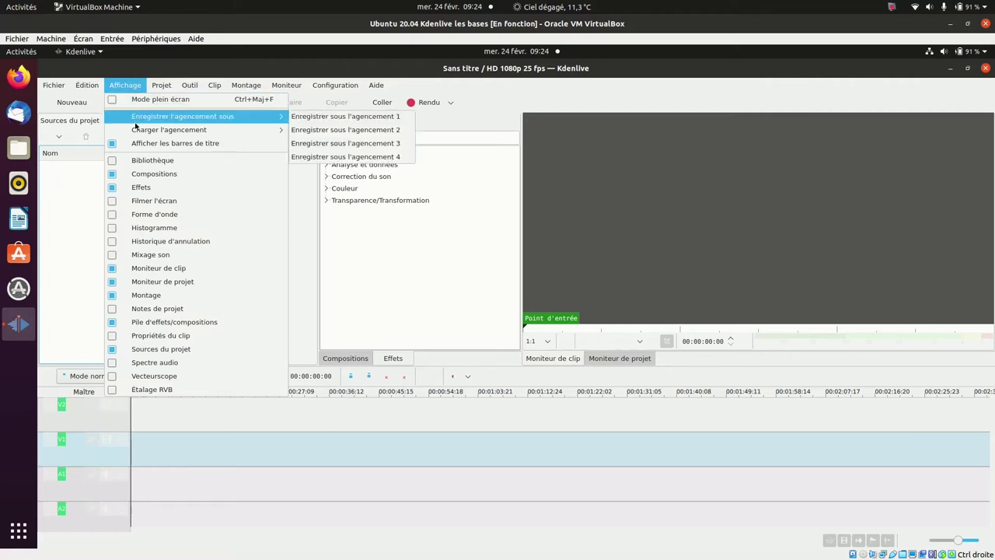
left_click(139, 145)
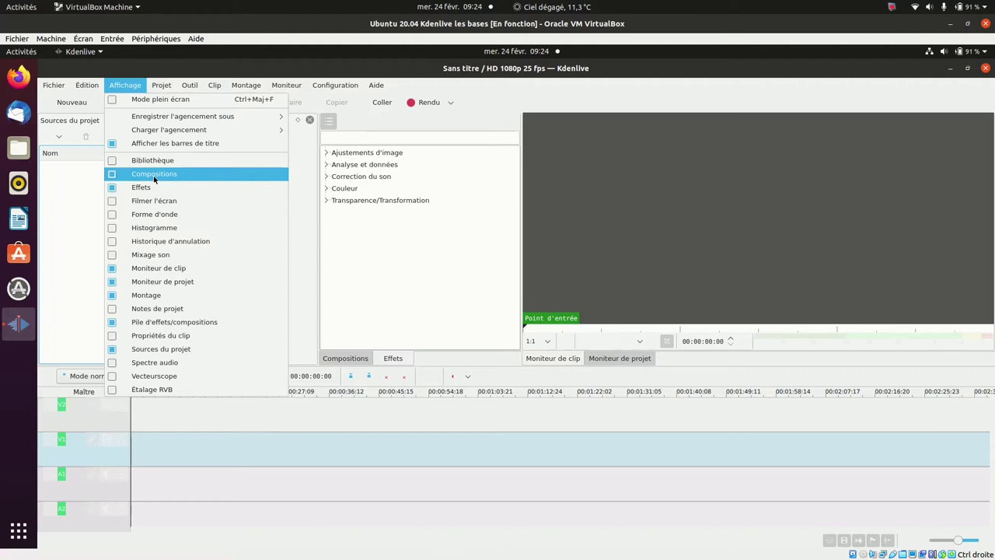
left_click(153, 176)
left_click(308, 258)
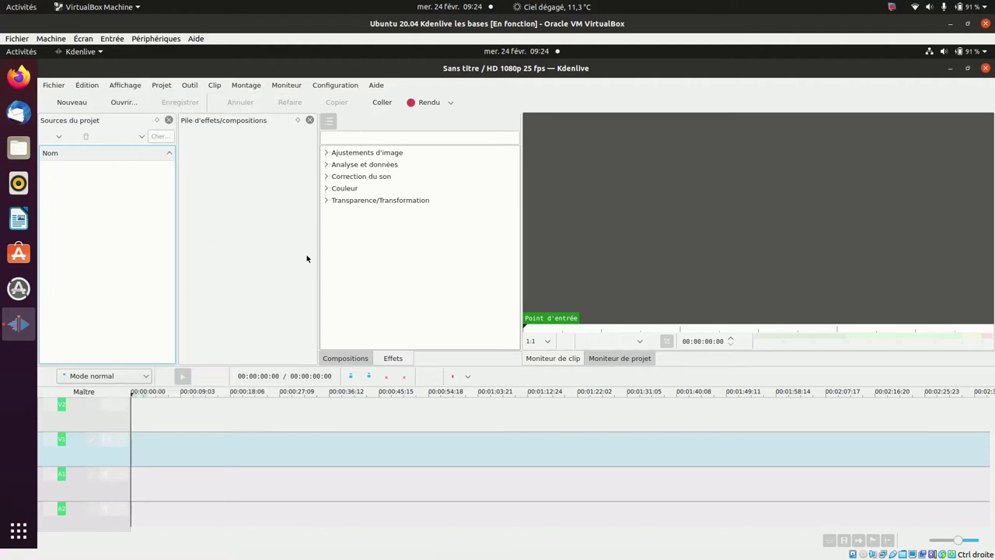
left_click(351, 357)
left_click(393, 358)
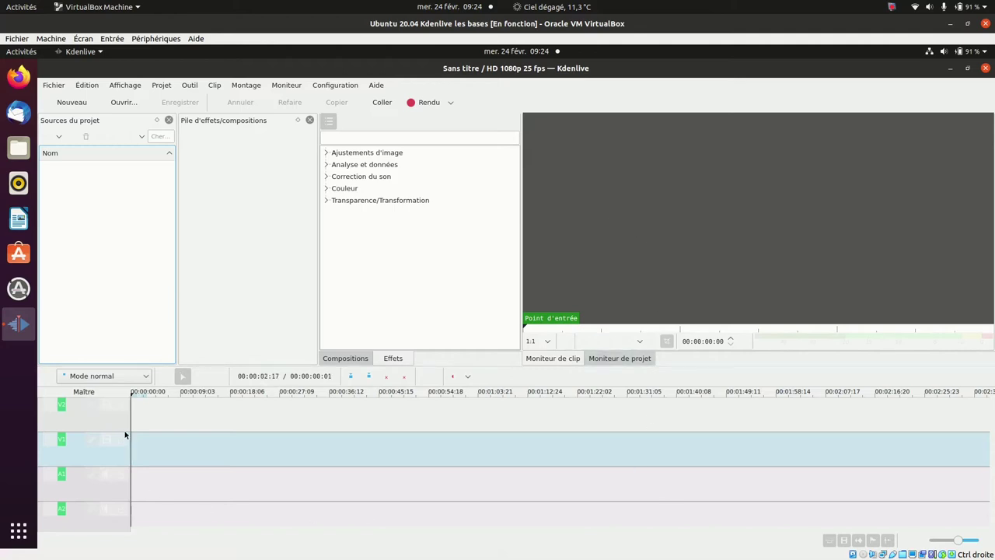
Show the Propriétés du clip panel in the workspace, view it, and return to Pile d'effets/compositions
left_click(133, 87)
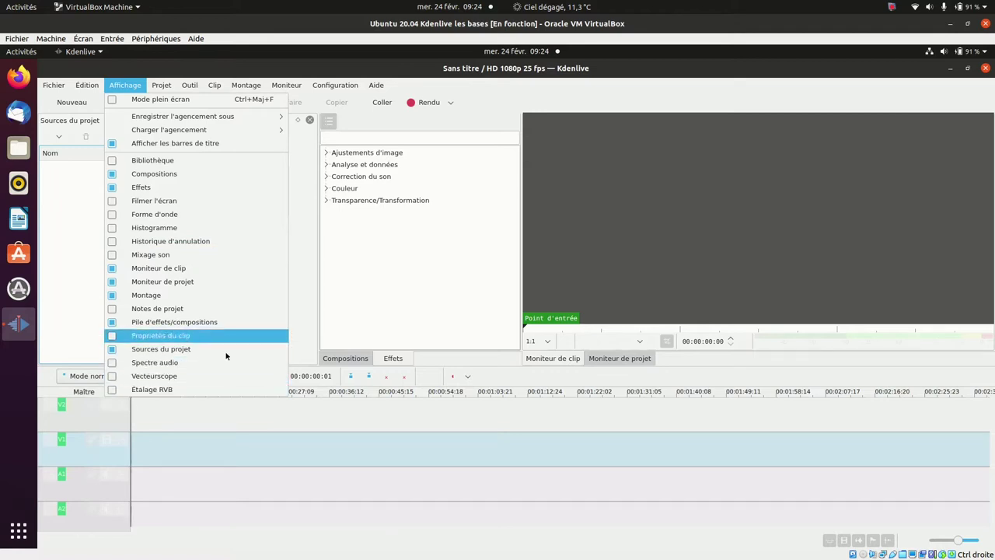
left_click(112, 336)
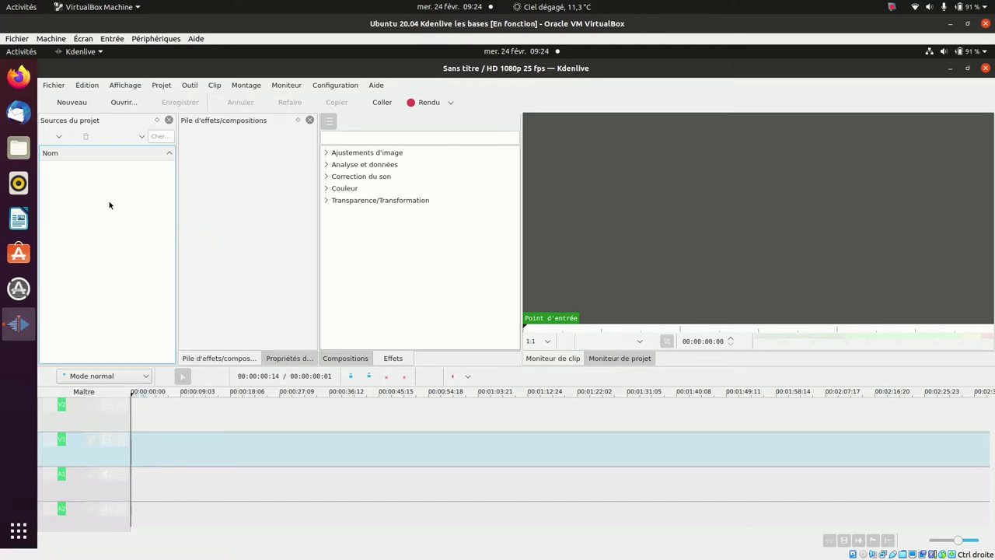
left_click(126, 86)
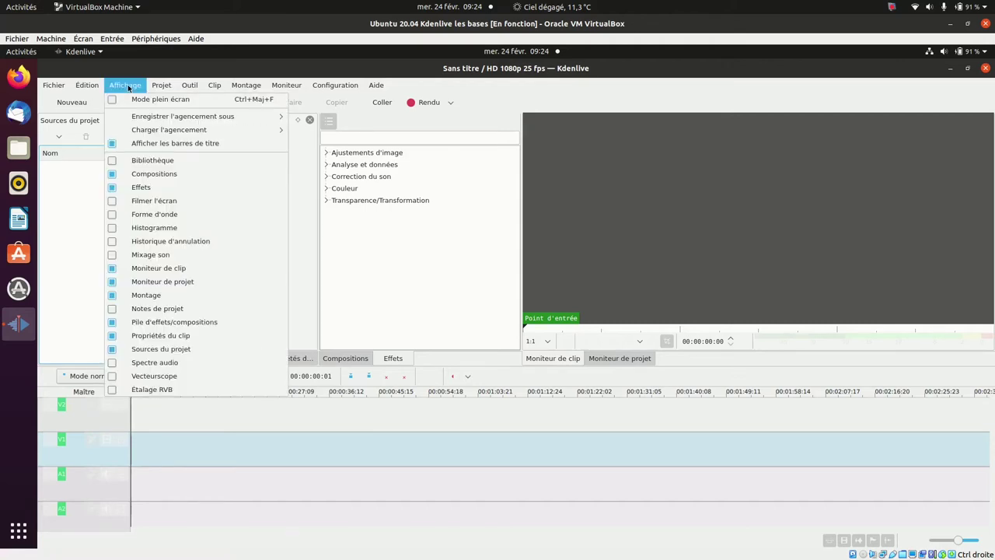
left_click(117, 325)
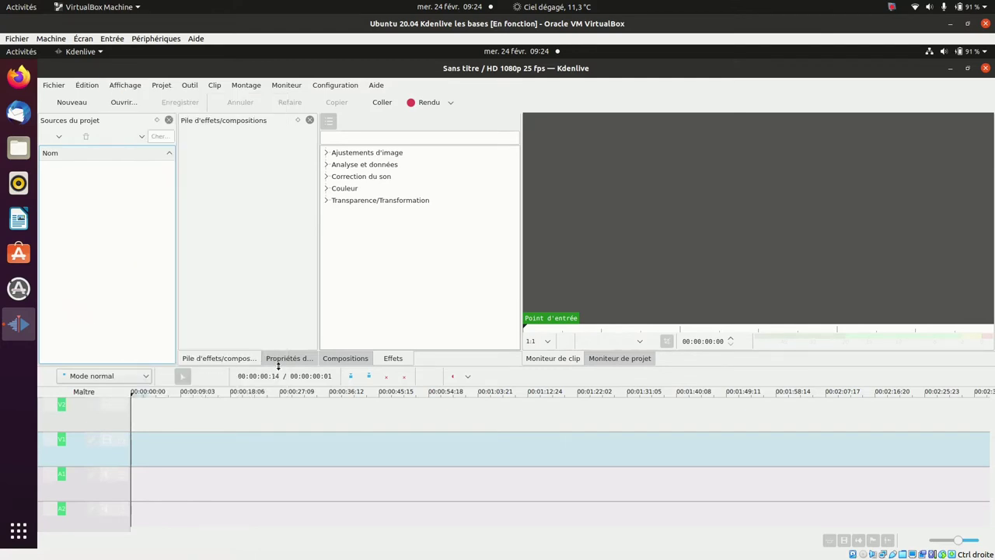
left_click(286, 359)
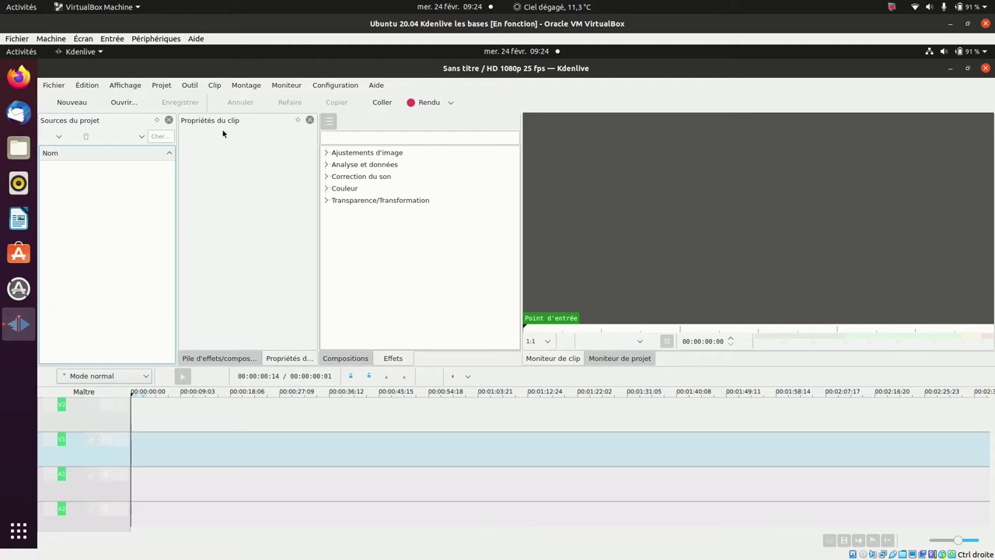
left_click(204, 358)
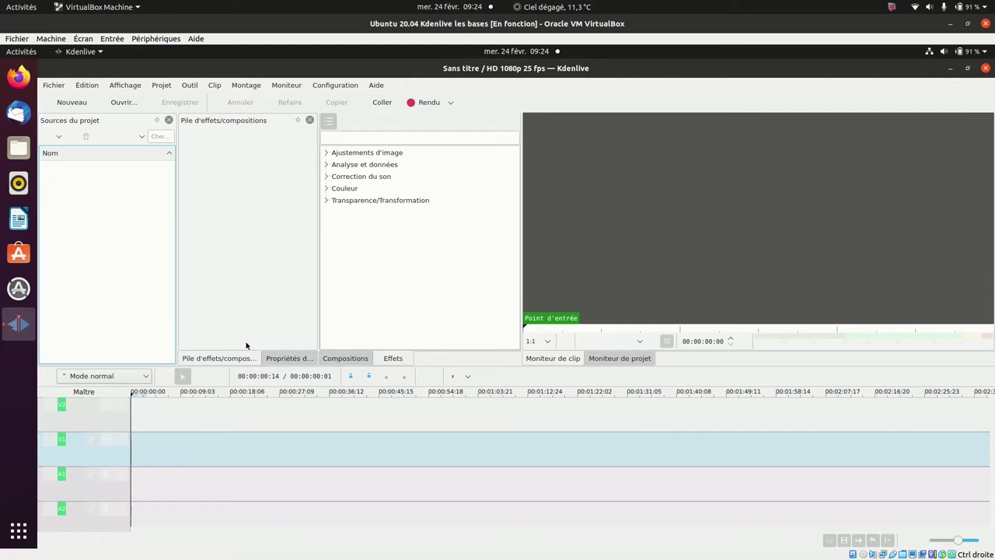
Examine the available display, project, tool, timeline, monitor and configuration commands, plus the project monitor's playback options
left_click(128, 88)
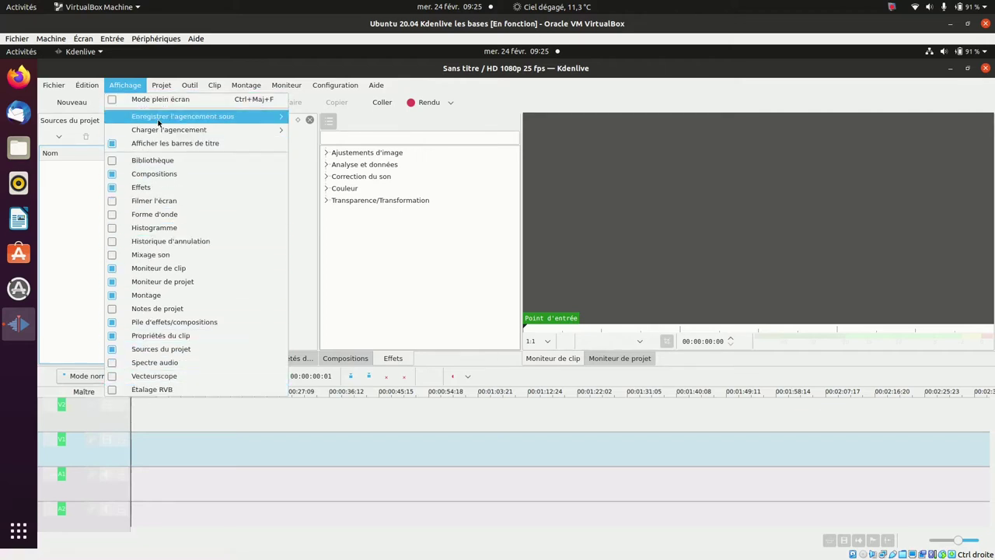
left_click(124, 146)
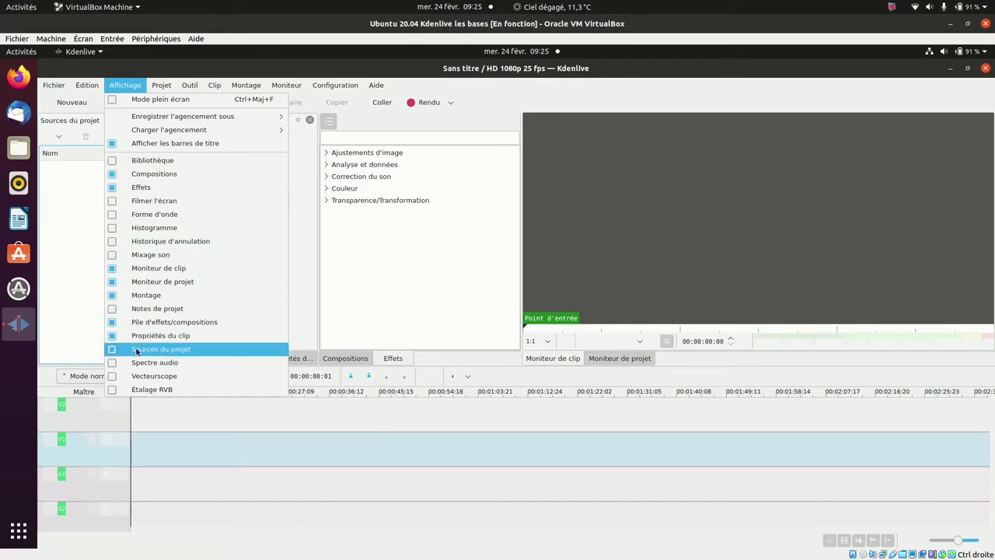
mouse_move(166, 90)
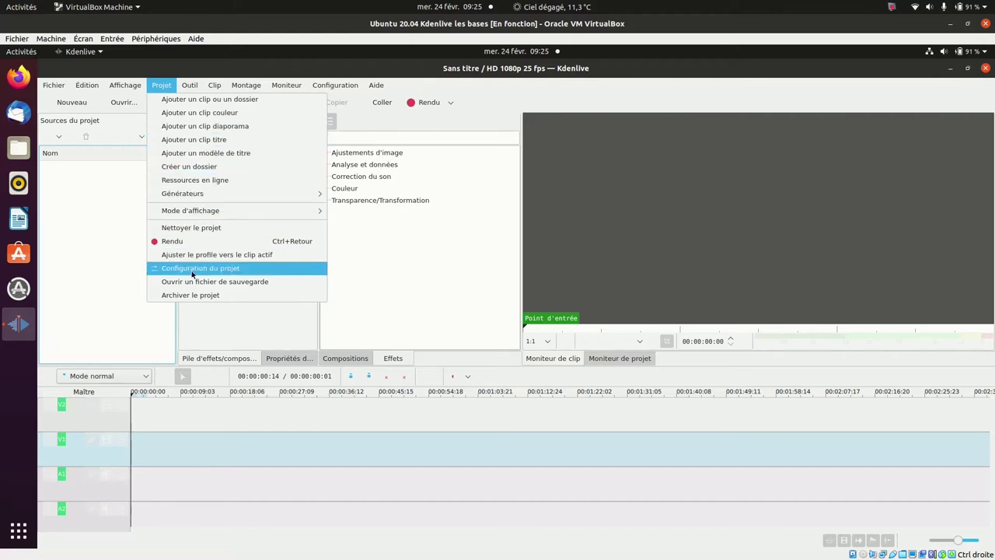
mouse_move(191, 89)
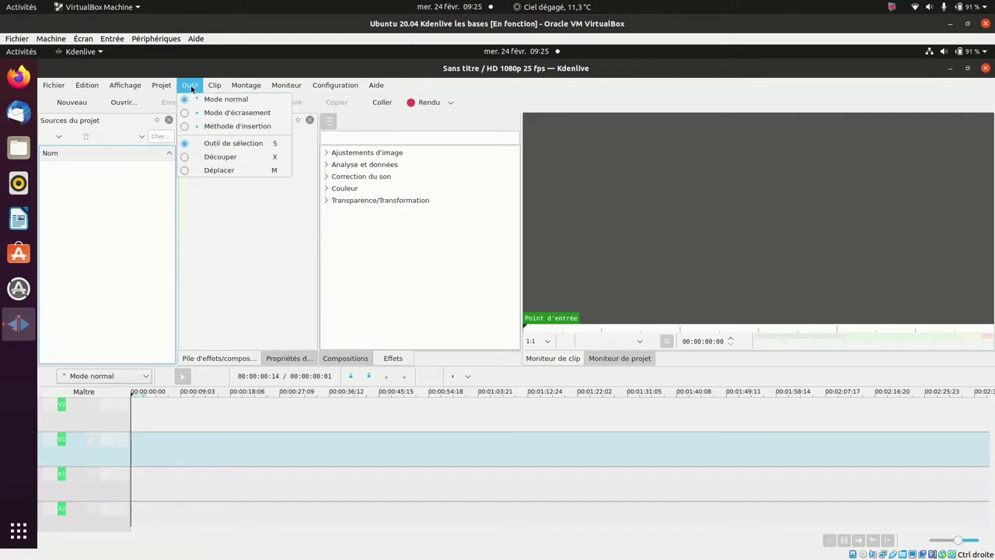
mouse_move(231, 92)
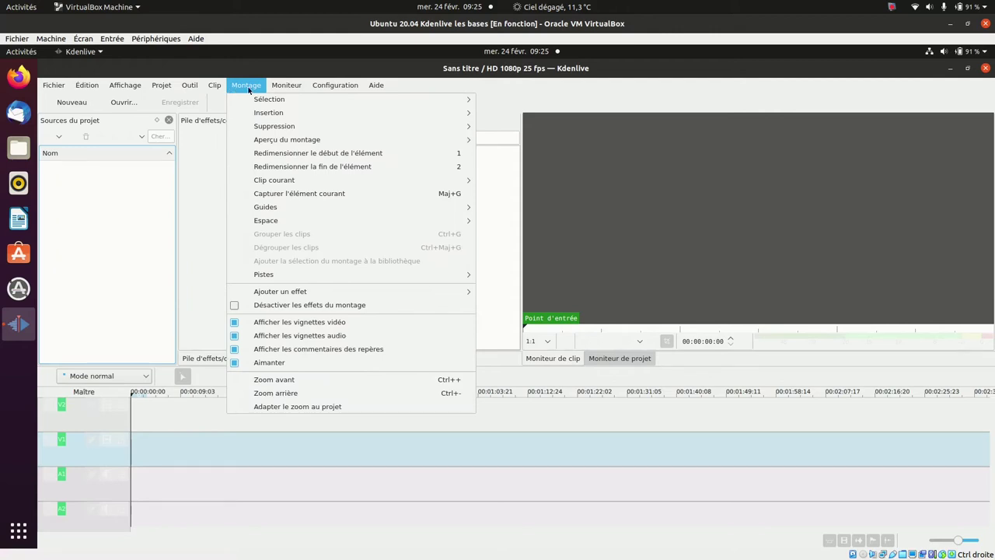
mouse_move(276, 87)
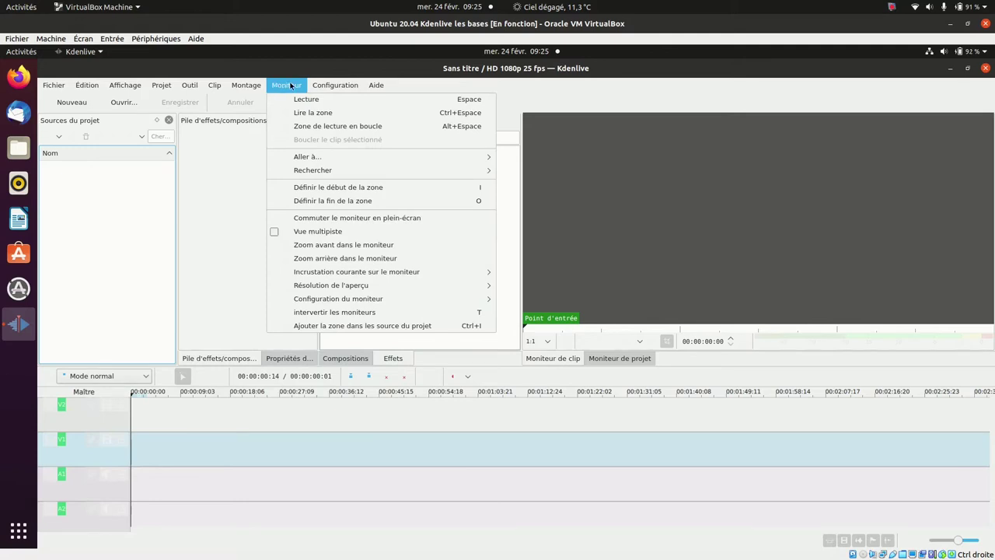
mouse_move(323, 87)
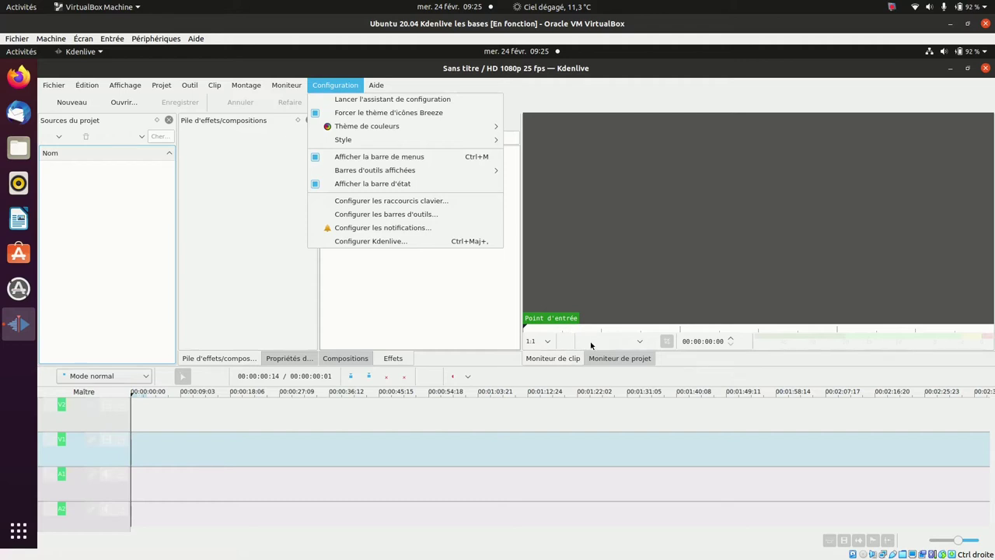
left_click(563, 347)
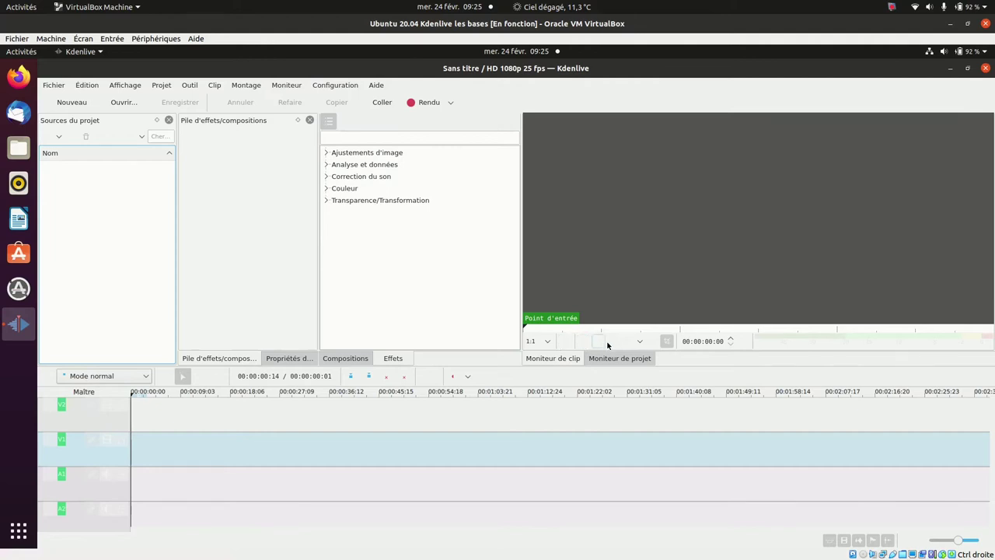
left_click(640, 343)
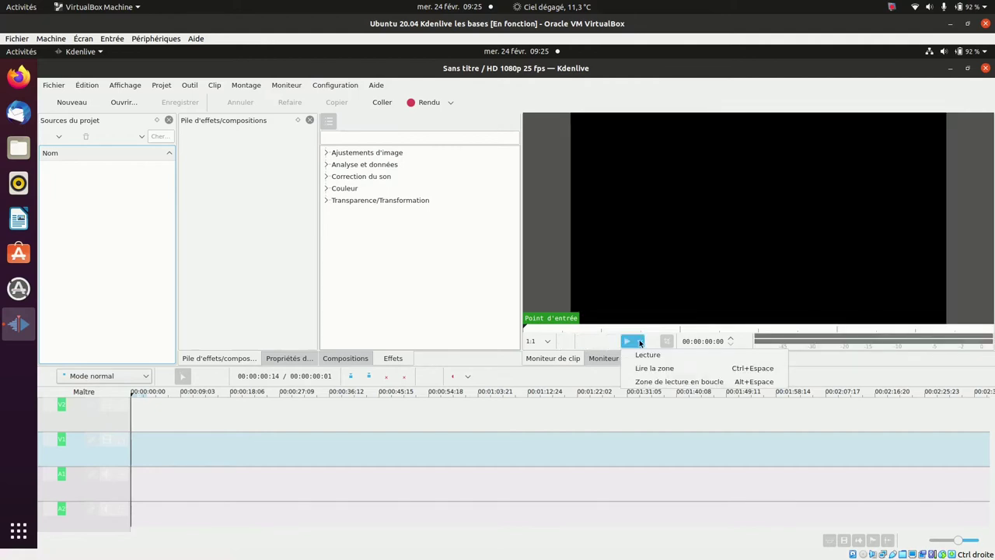
left_click(583, 341)
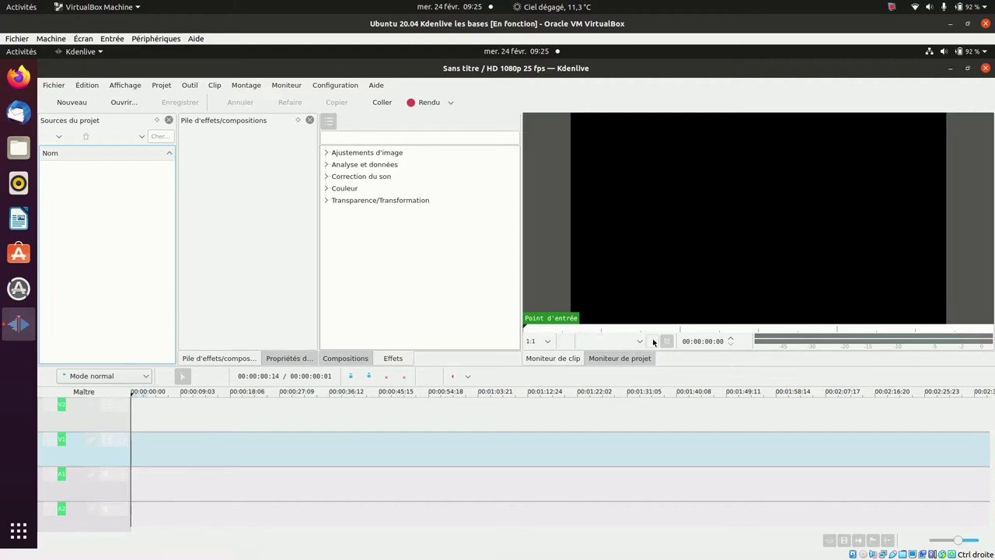
Force the Breeze icon theme and apply the Brise colour theme to the interface
left_click(654, 342)
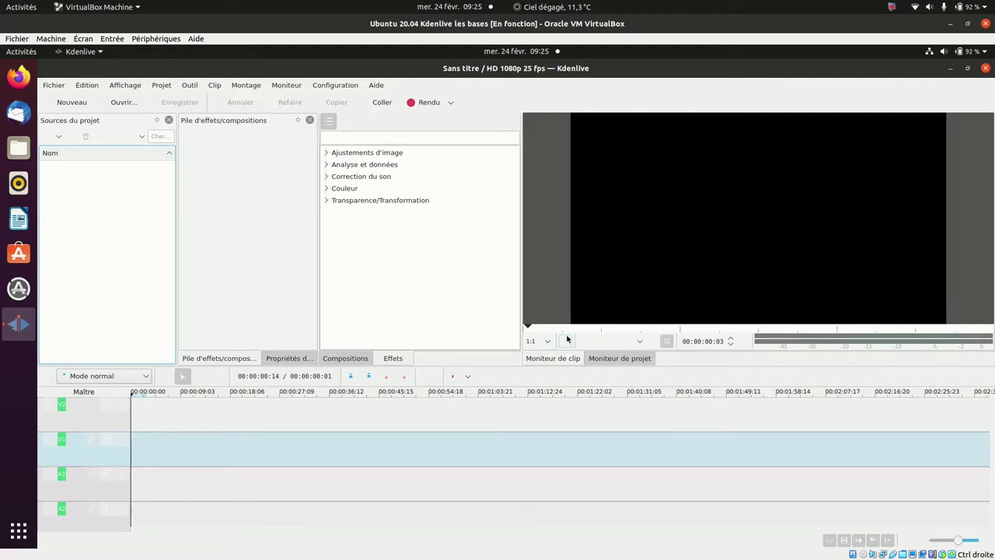
left_click(339, 90)
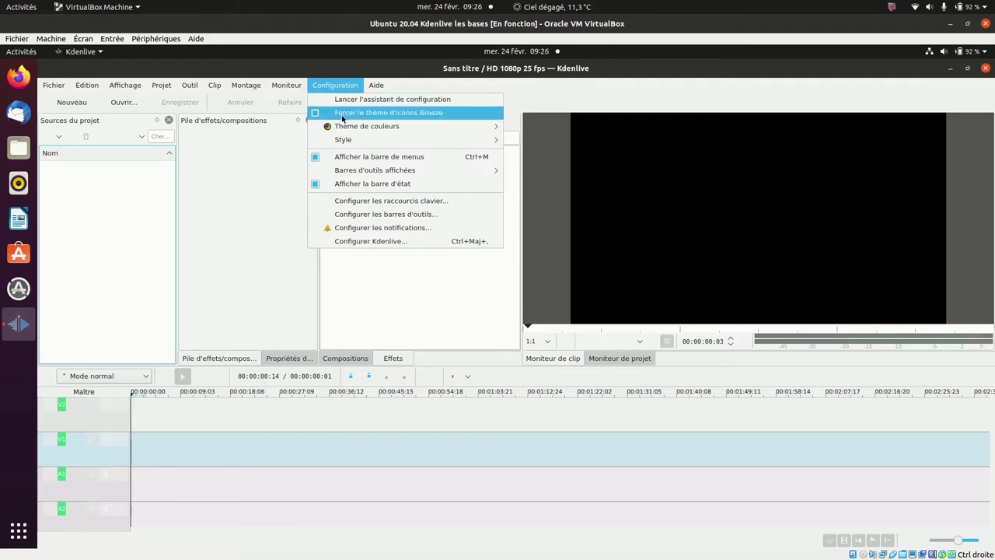
mouse_move(345, 126)
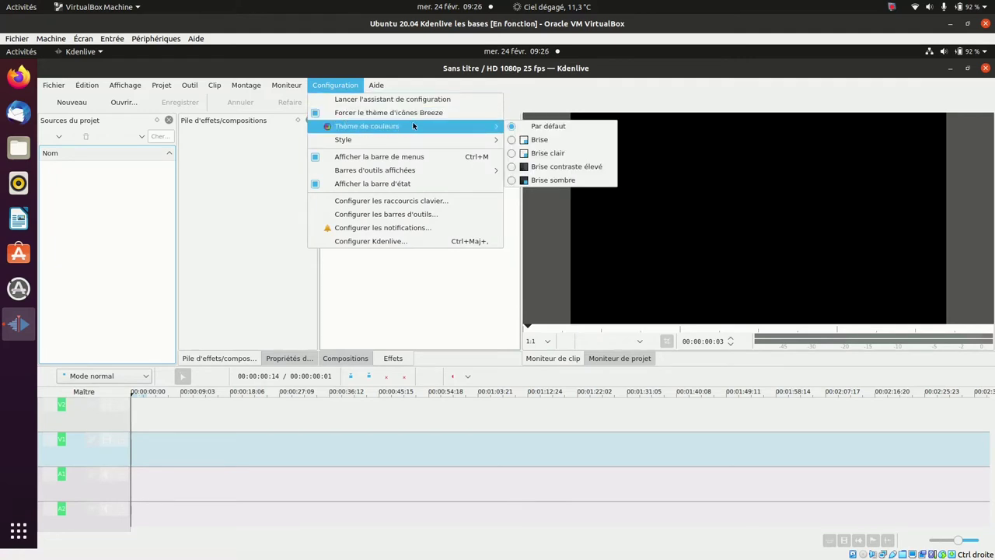
left_click(531, 140)
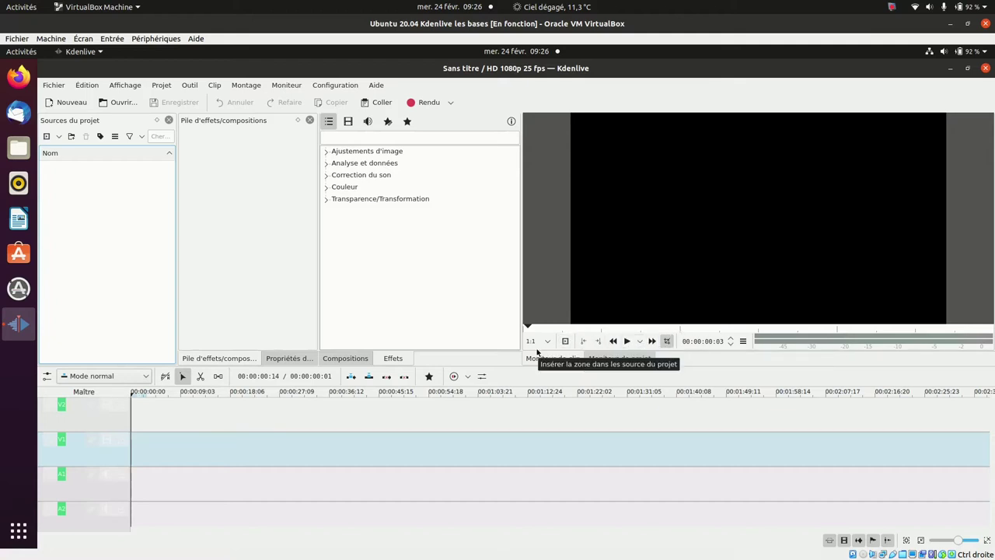
Set the interface colour theme back to Par défaut
left_click(343, 84)
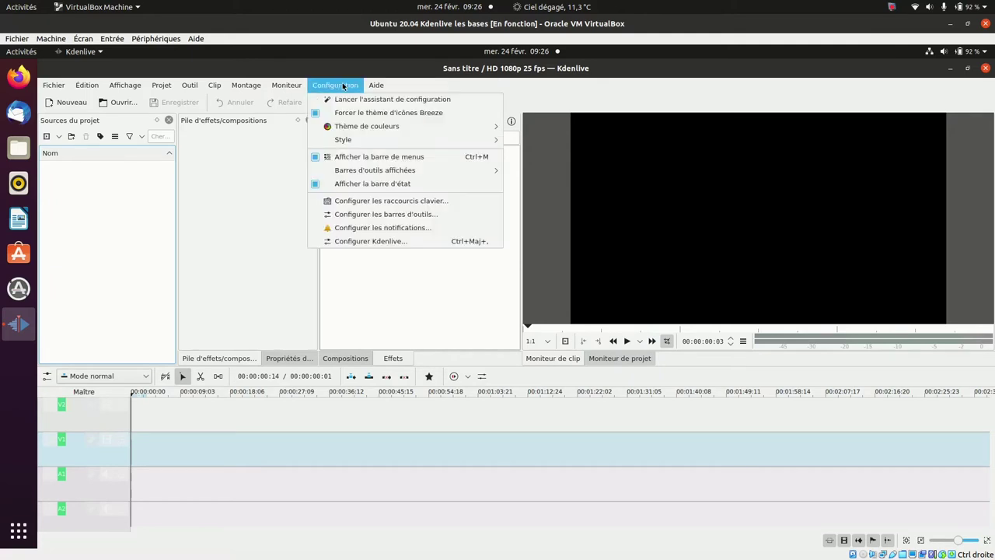
mouse_move(440, 127)
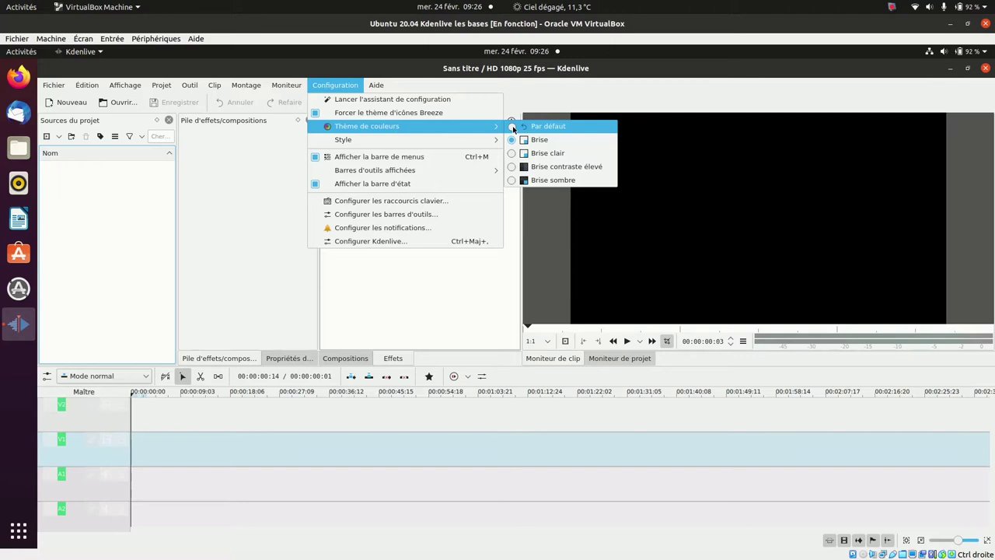
left_click(512, 126)
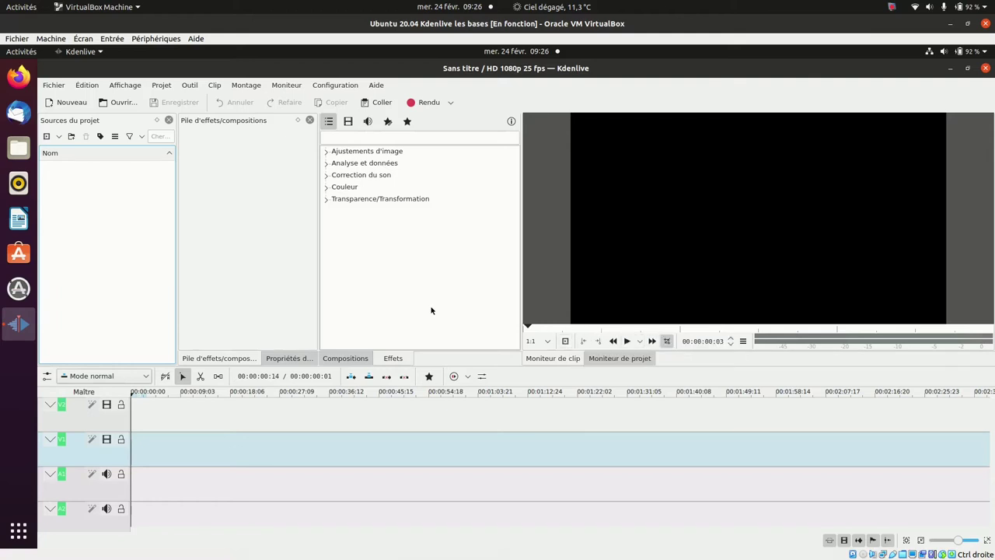
Open the Kdenlive configuration and review the Divers settings, including the default durations
left_click(333, 86)
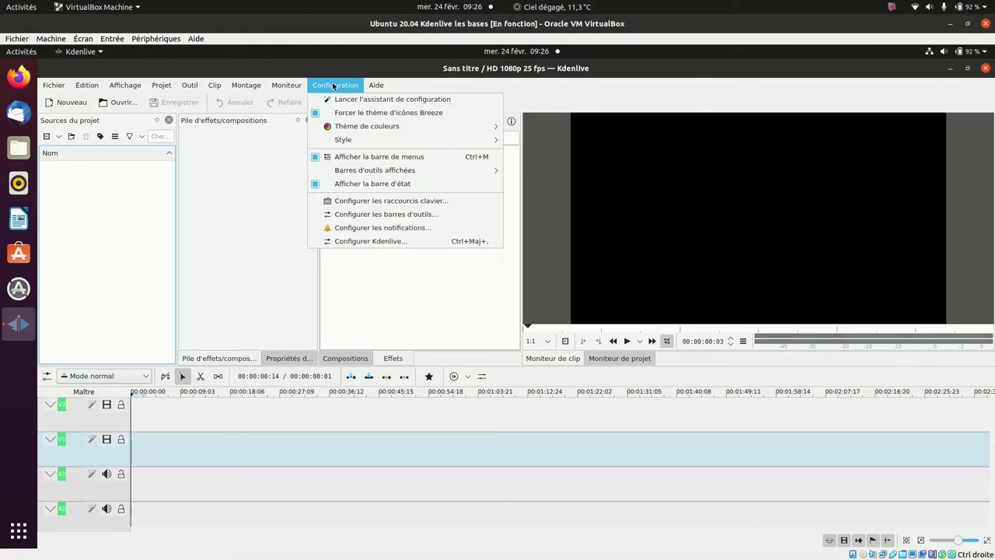
left_click(370, 242)
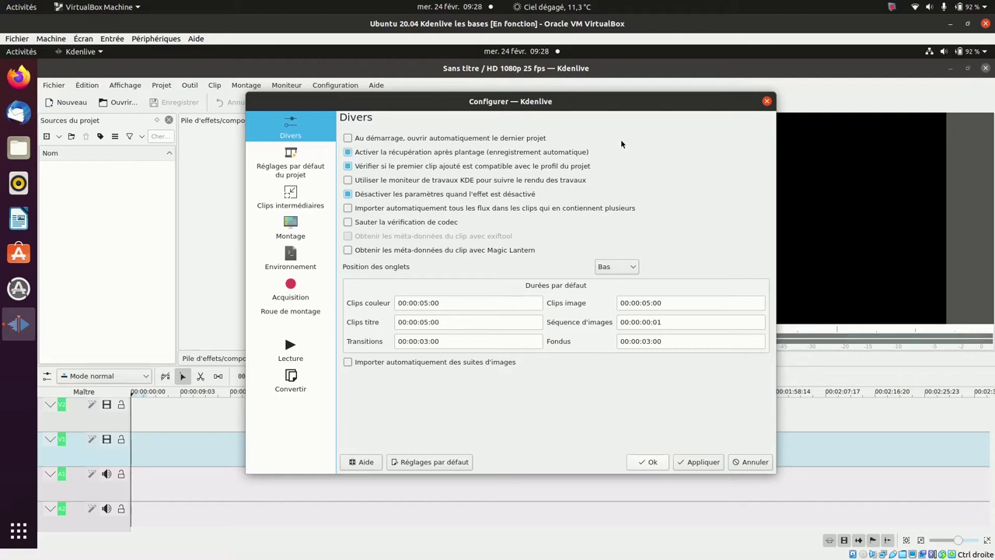
left_click(183, 201)
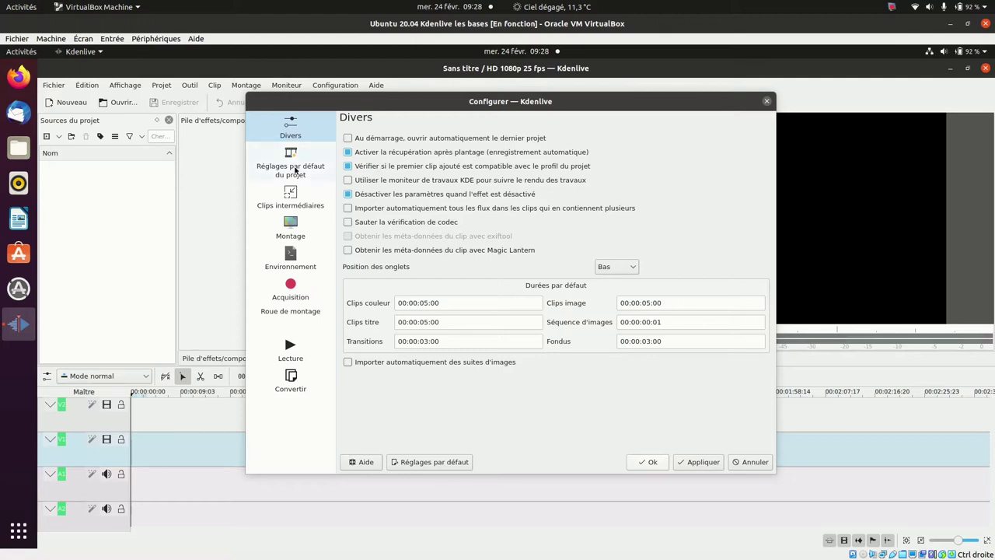
In the default project settings, choose the HD 1080p 25 fps profile, set 3 video tracks and adjust the number of audio tracks
left_click(295, 170)
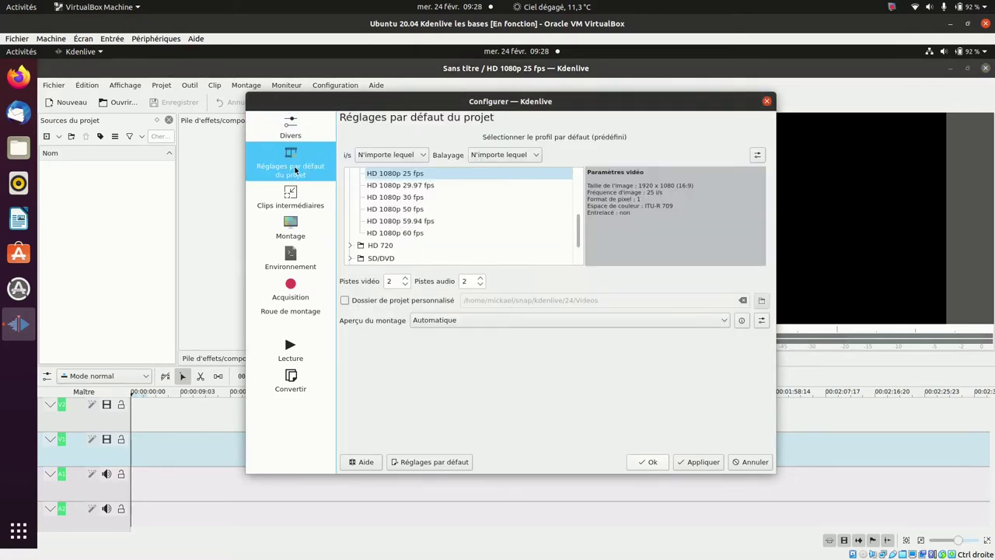
left_click(403, 174)
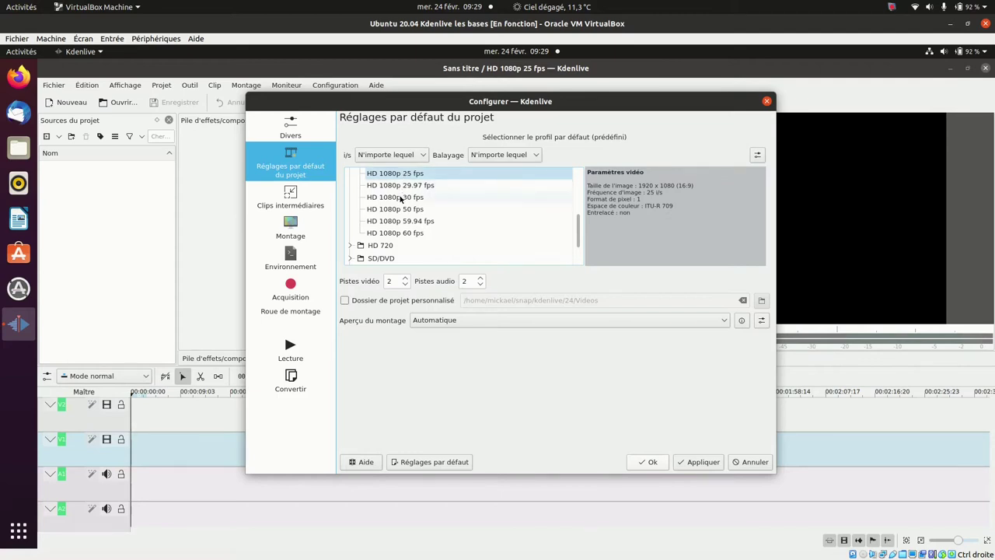
left_click(349, 245)
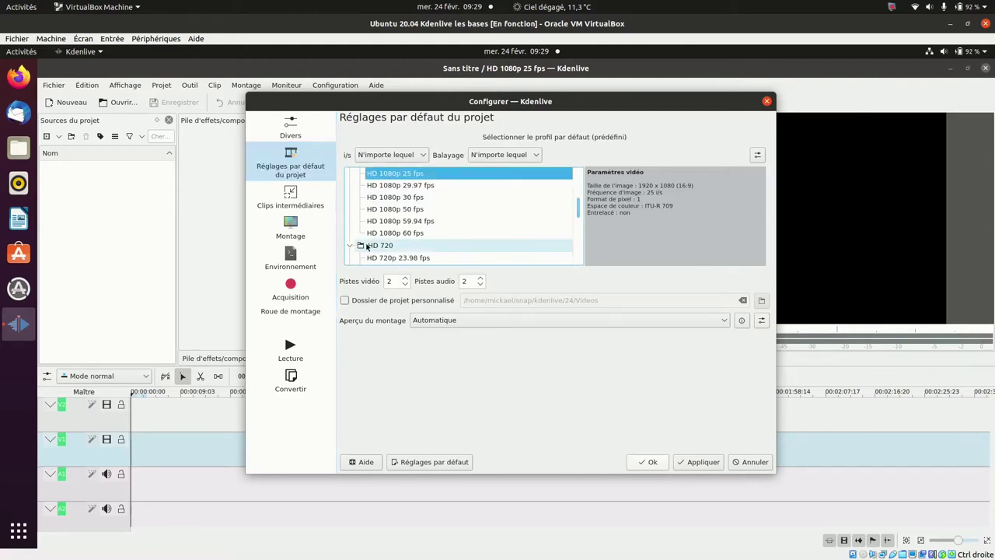
left_click(350, 246)
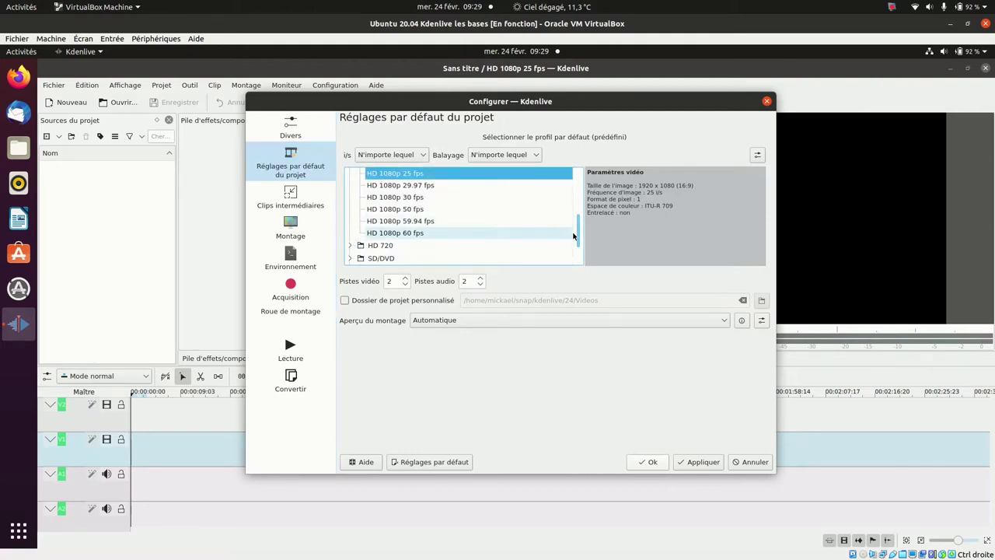
left_click_drag(577, 236, 584, 178)
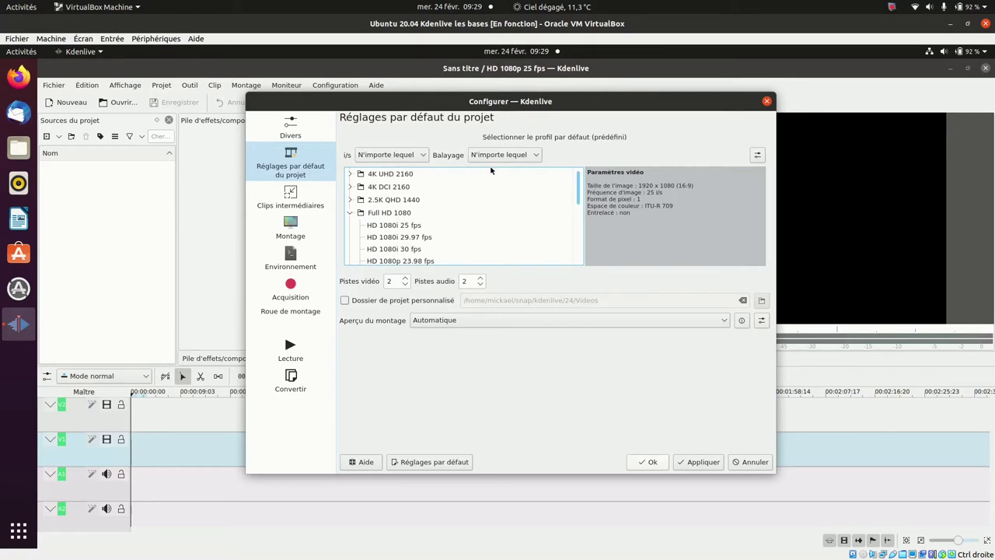
left_click(351, 212)
left_click(351, 213)
scroll(581, 198, "down", 2)
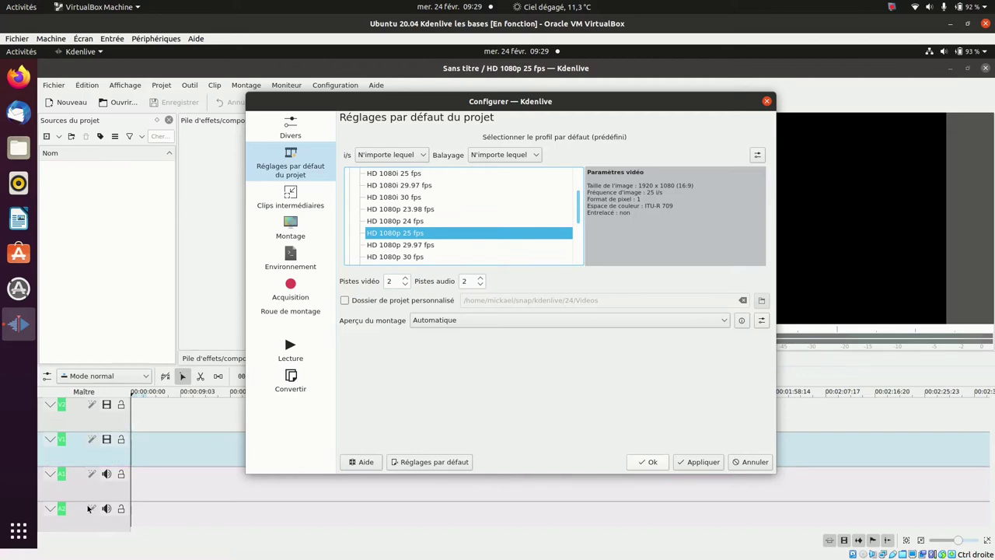
left_click(406, 280)
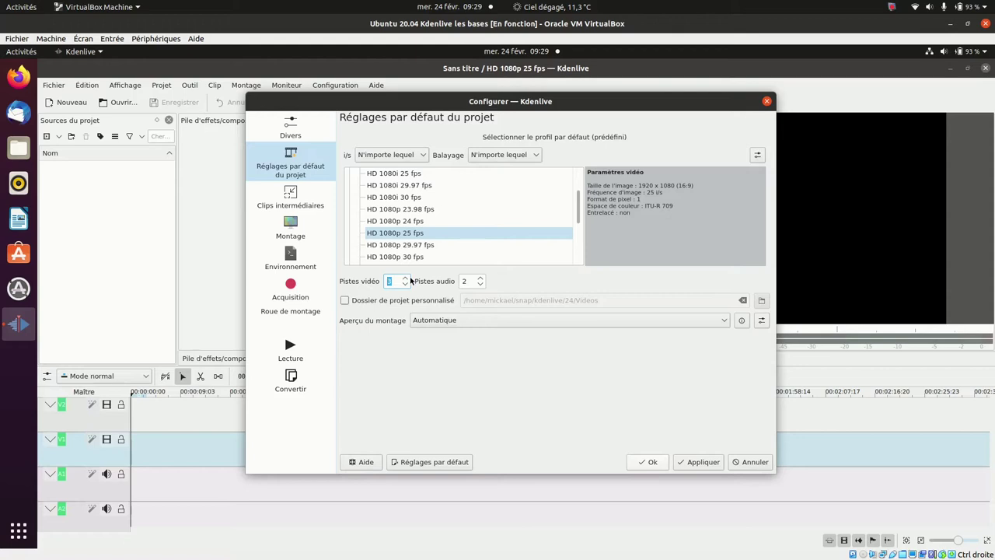
left_click(483, 281)
Examine the Clips intermédiaires settings, switching Activer les clips intermédiaires on and back off to see its options
left_click(290, 201)
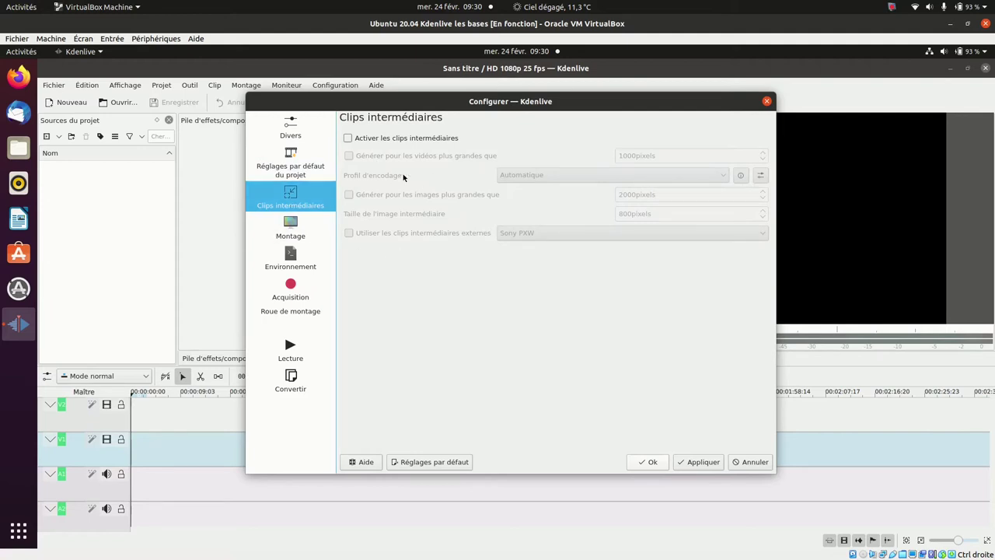
left_click(348, 139)
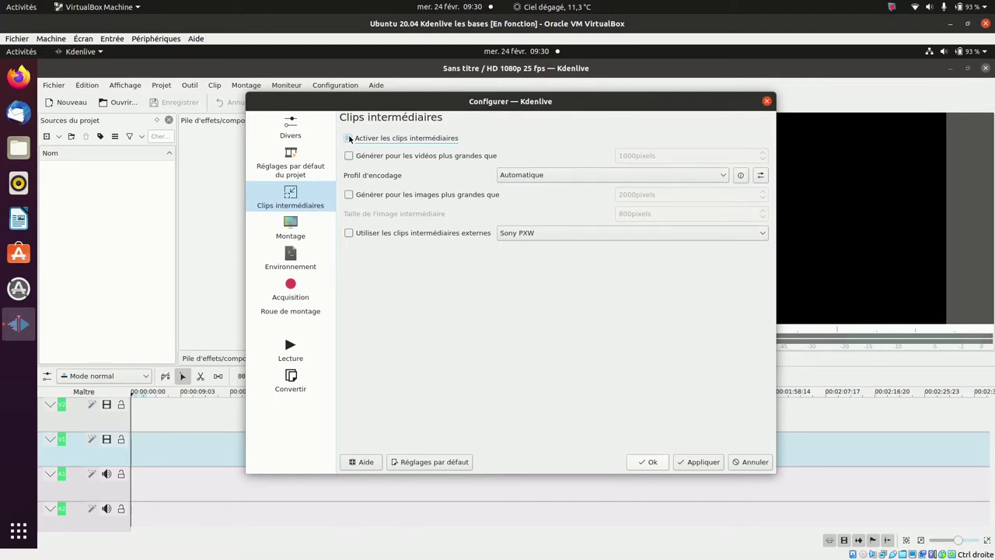
left_click(349, 138)
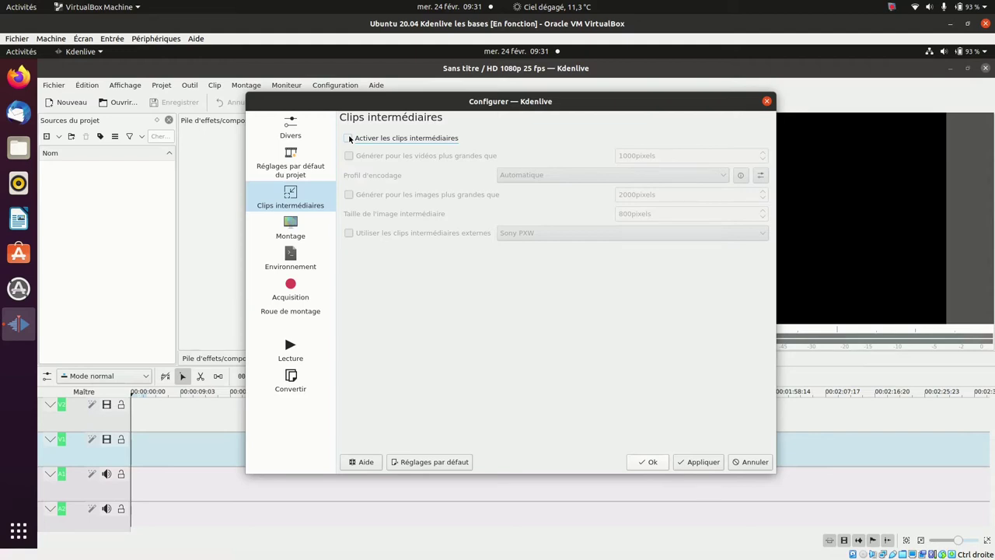
left_click(349, 139)
left_click(349, 139)
Review the Montage settings and the Environnement paths, default folders, default applications and MIME types
left_click(304, 224)
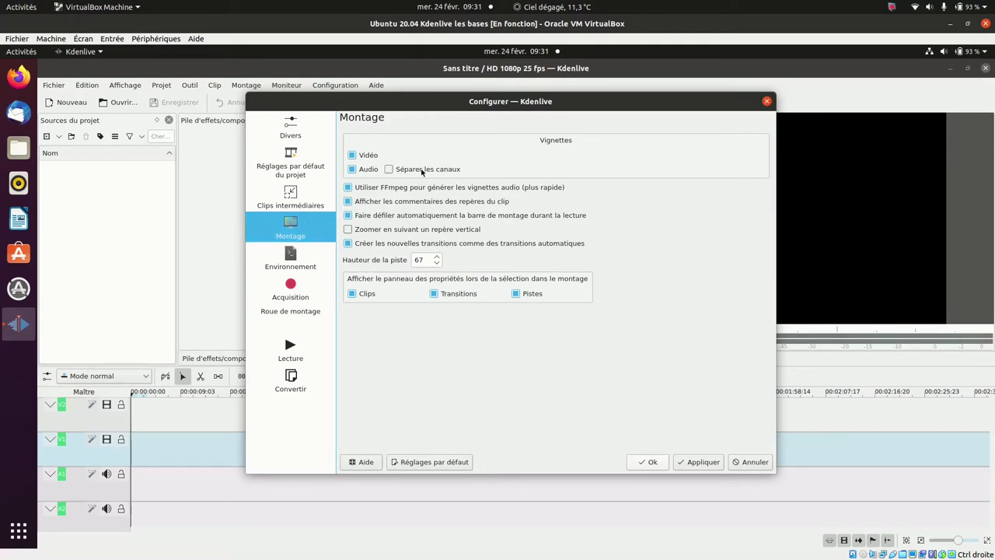
left_click(291, 264)
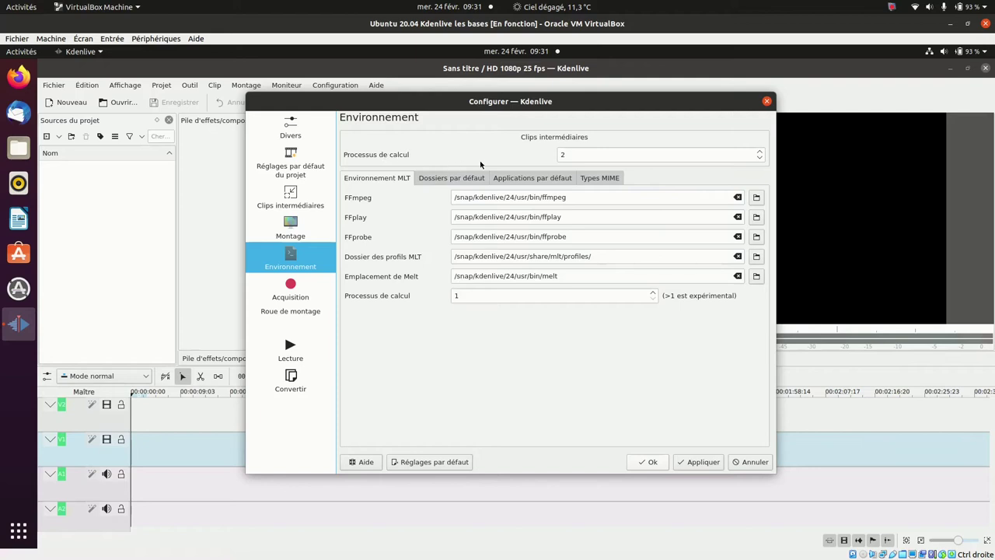
left_click(438, 179)
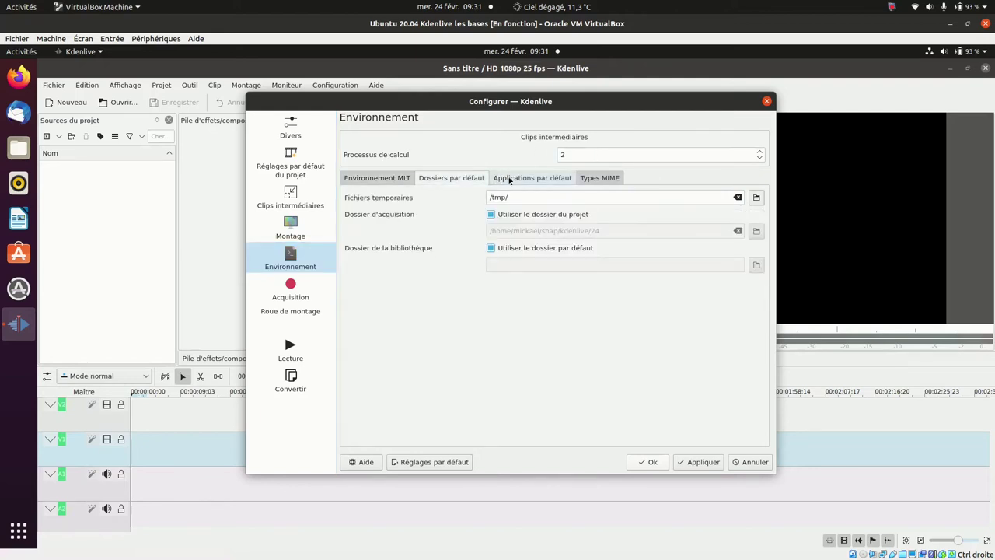
left_click(510, 180)
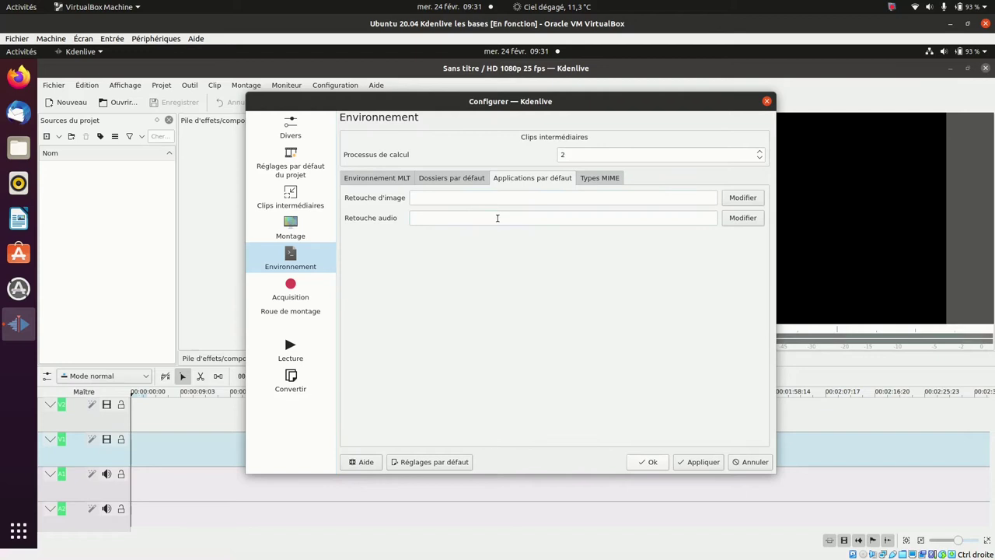
left_click(595, 180)
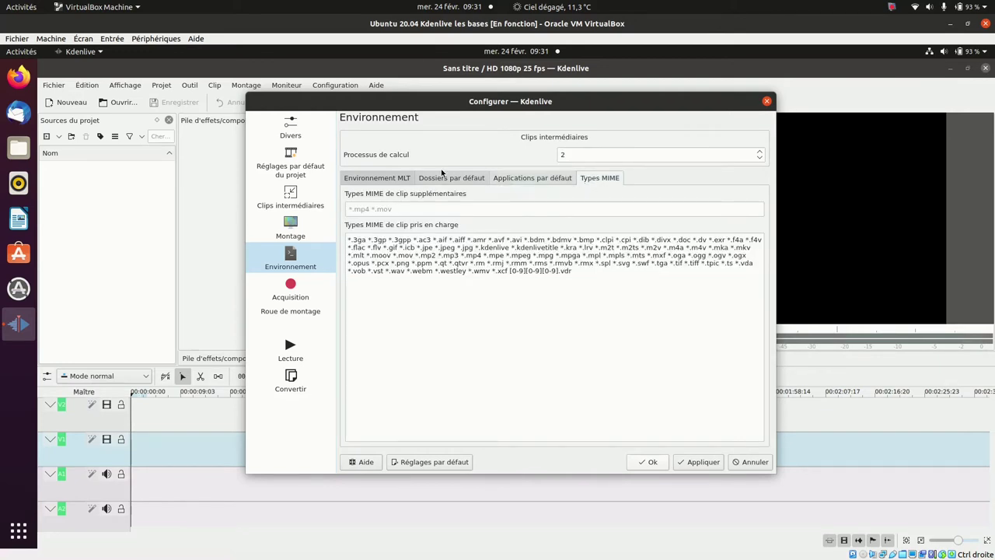
left_click(378, 180)
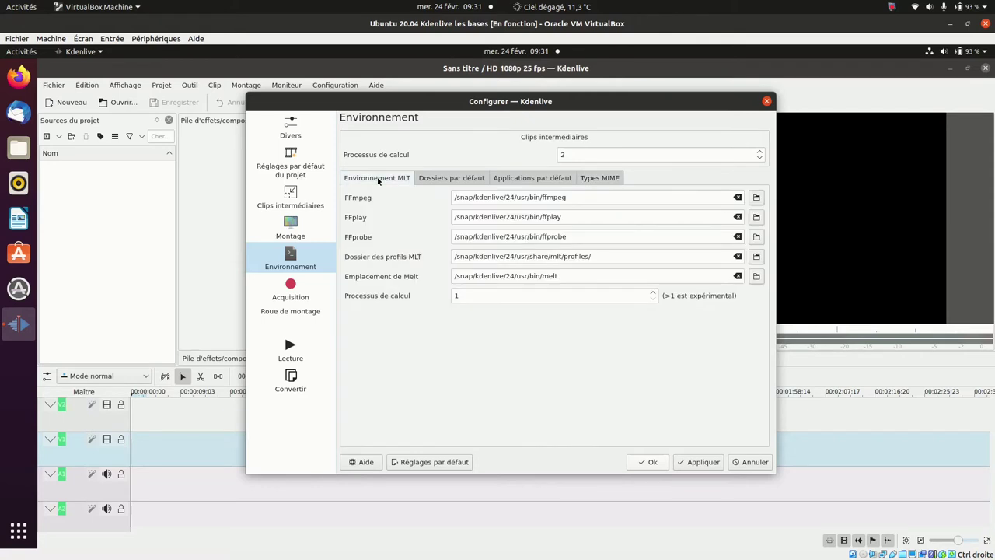
Review the Acquisition settings for screen capture, Blackmagic and audio, plus the Roue de montage settings
left_click(292, 292)
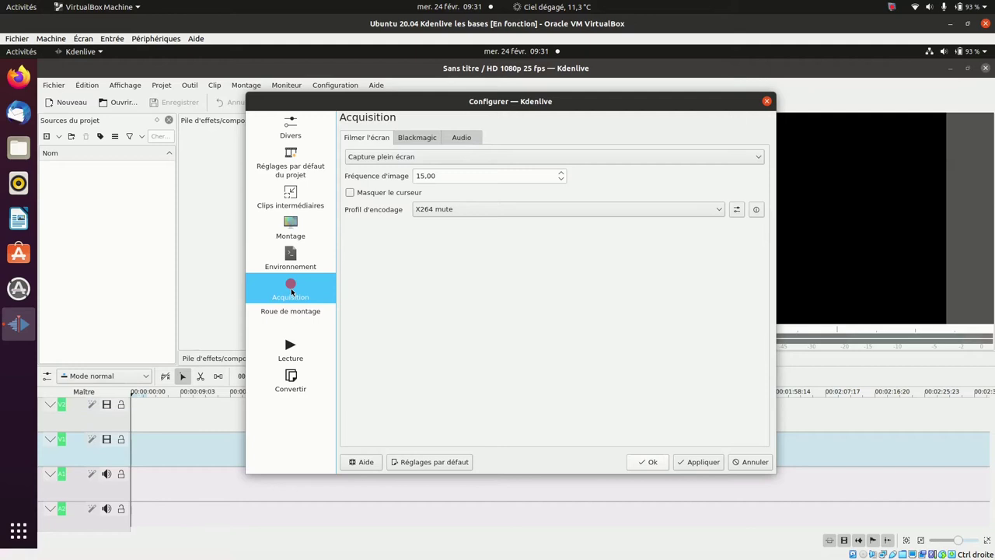
left_click(409, 141)
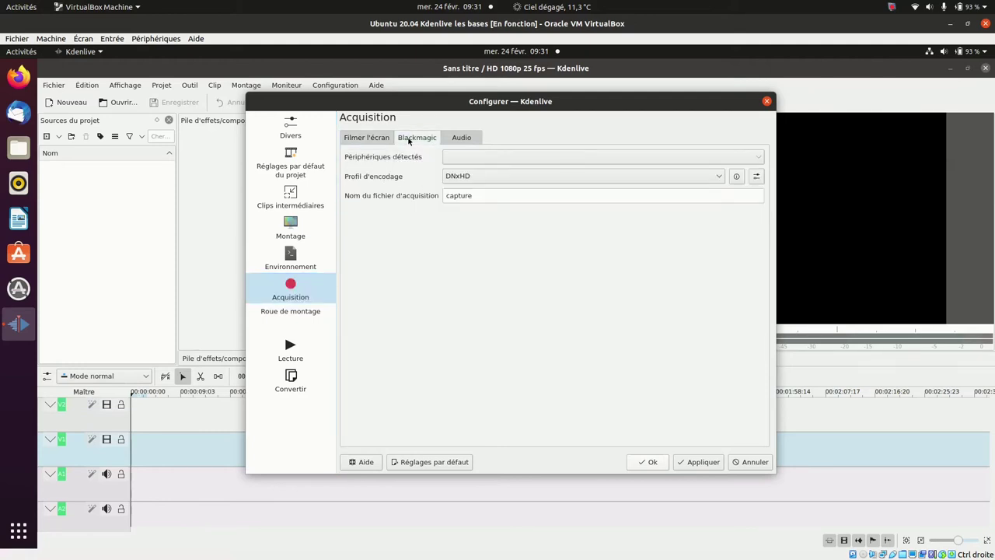
left_click(452, 140)
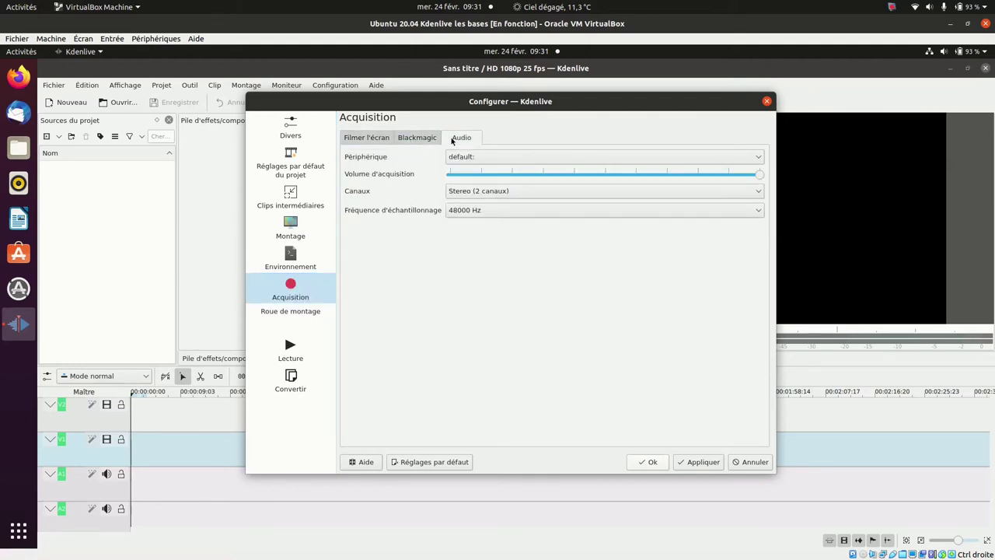
left_click(370, 139)
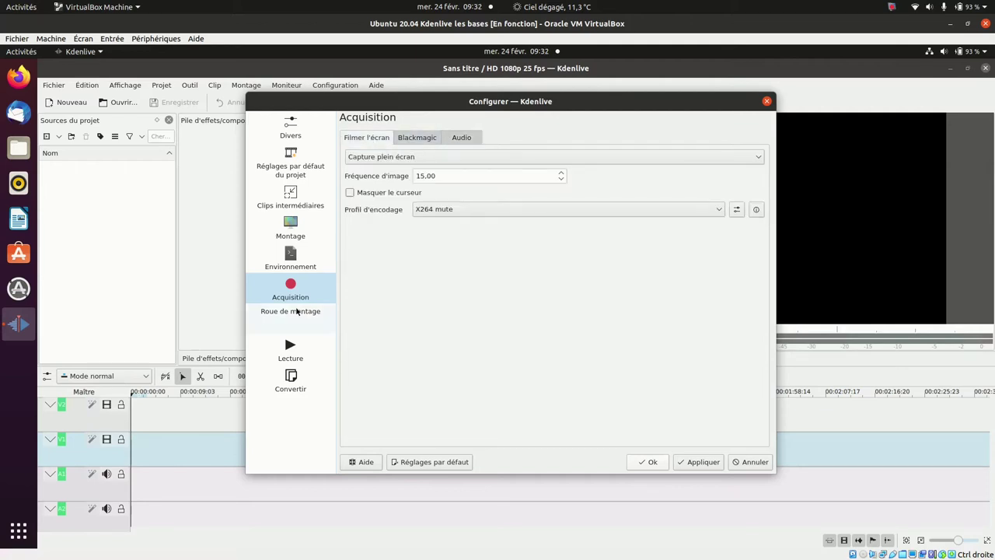
left_click(293, 311)
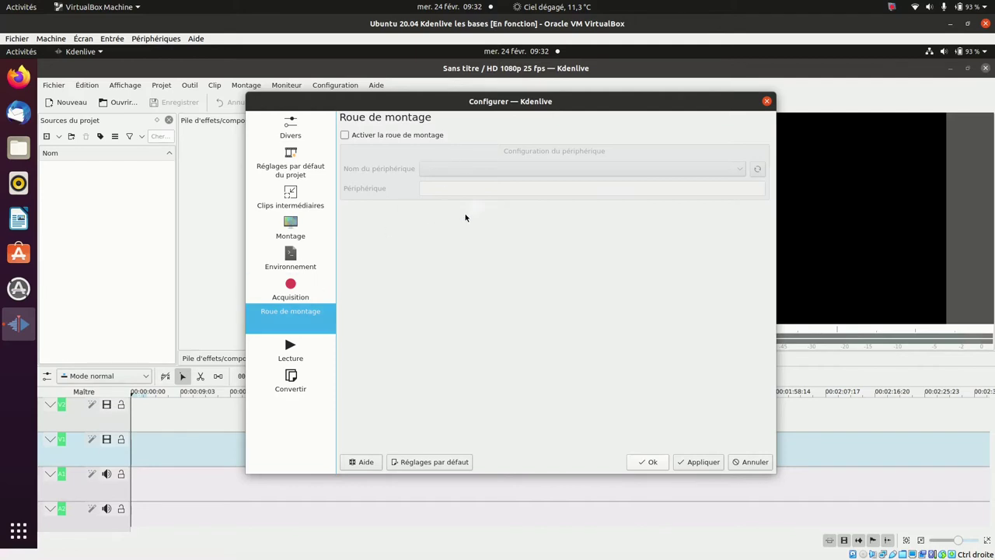
Change the monitor background colour in the Lecture settings to light cyan, and apply the configuration
left_click(299, 355)
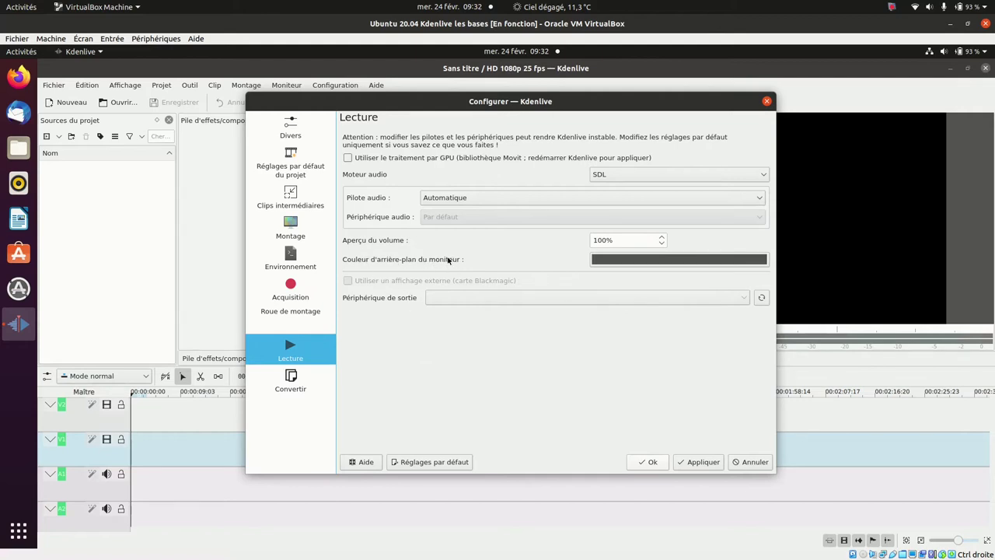
left_click(666, 259)
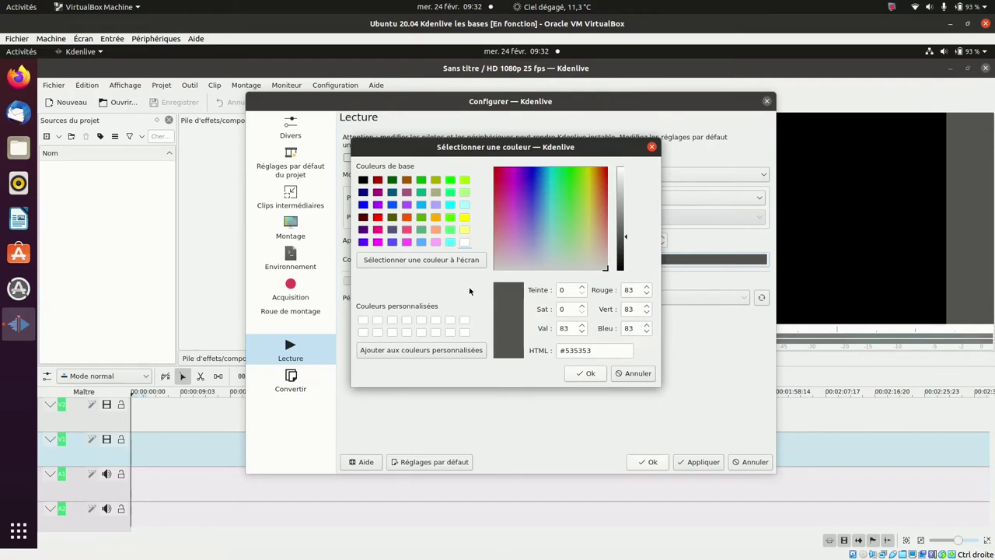
left_click(451, 242)
left_click(589, 374)
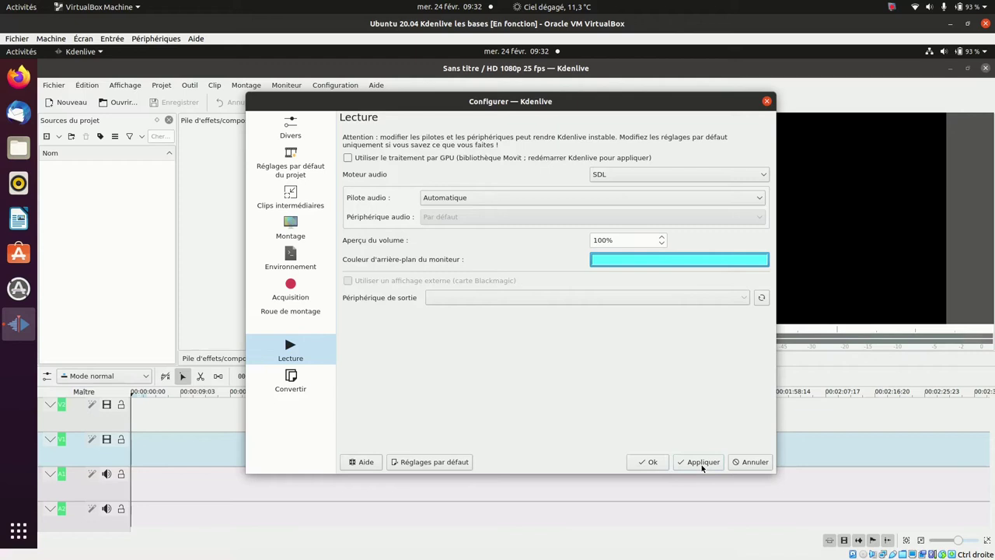
left_click(702, 462)
left_click(658, 463)
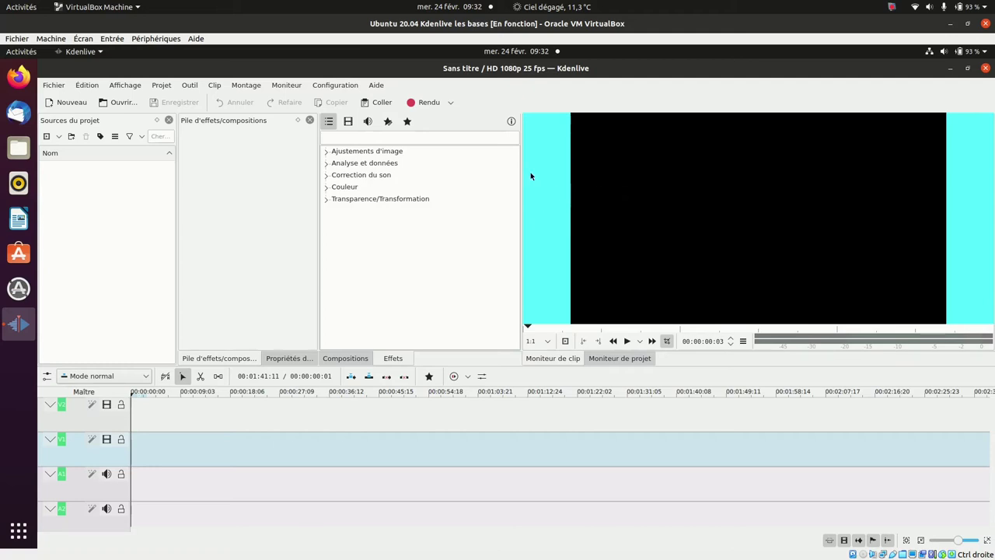
Set the monitor background colour in the Lecture settings to black, apply it, then review the Convertir profiles and accept the configuration
left_click(325, 87)
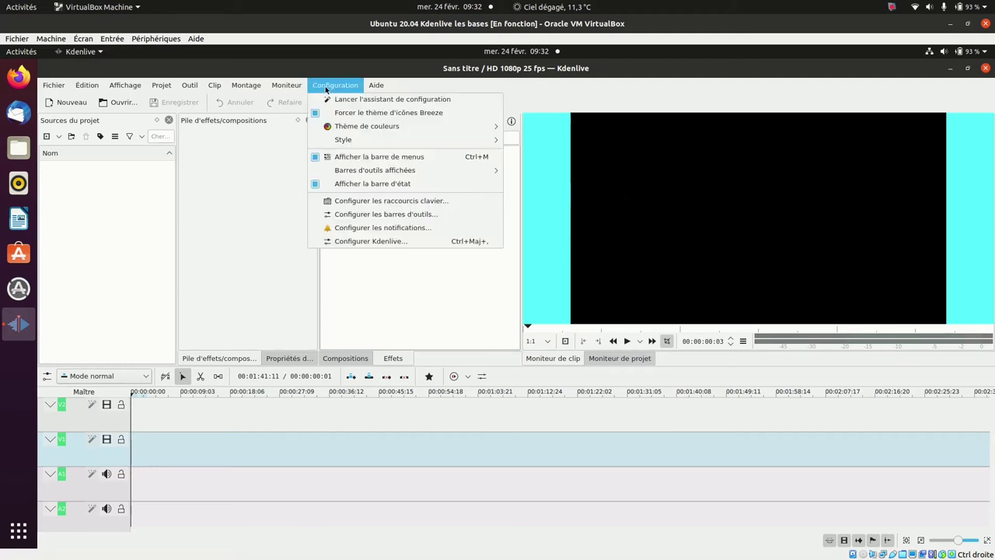
left_click(356, 241)
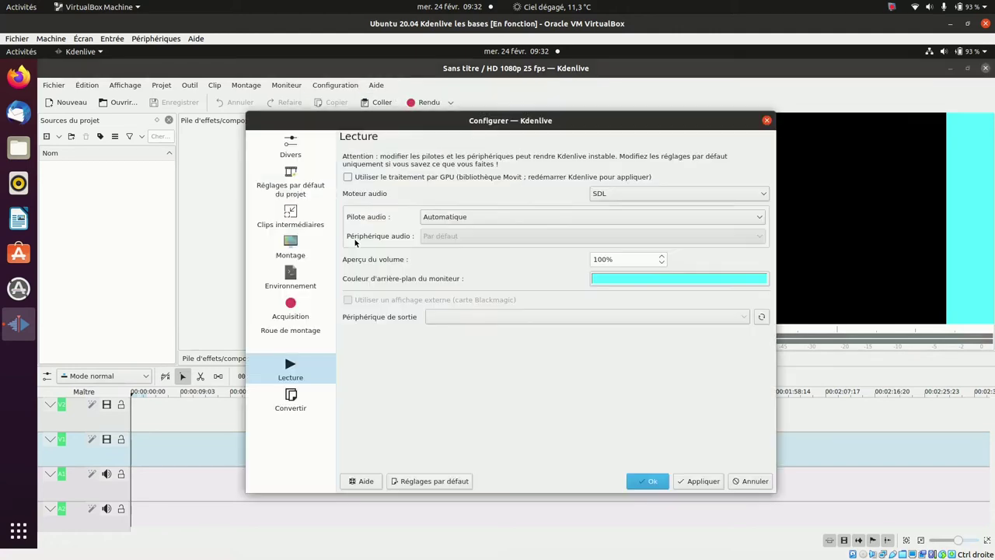
left_click(609, 284)
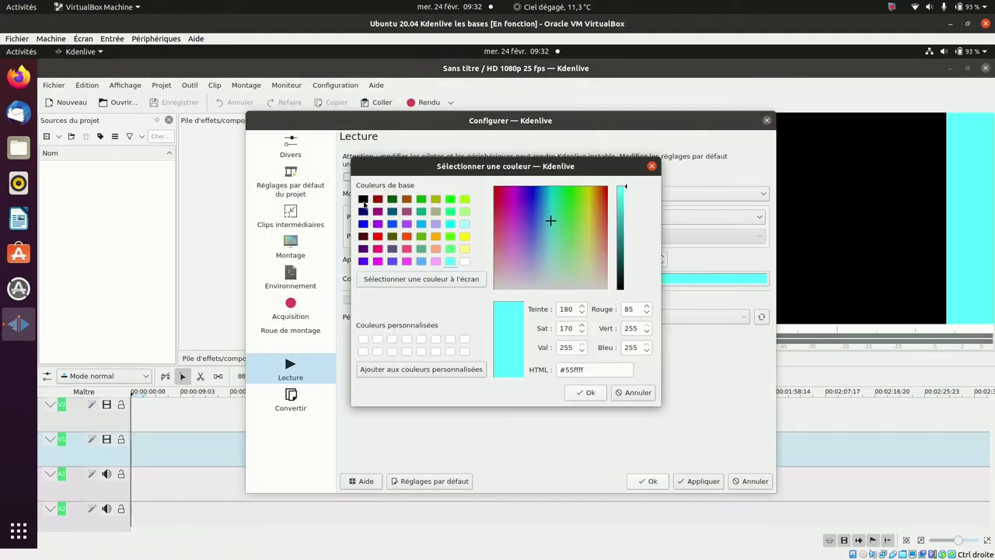
left_click(363, 200)
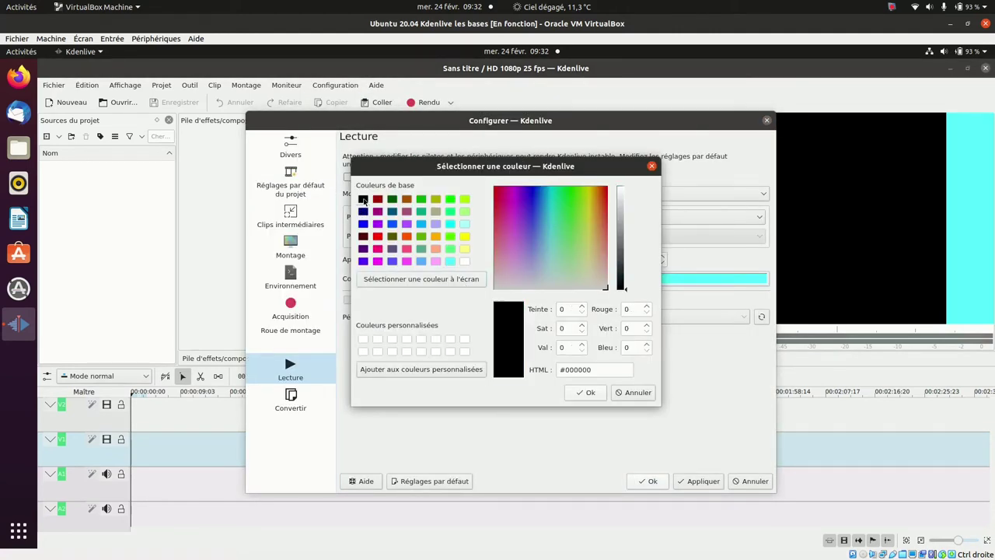
left_click(583, 393)
left_click(699, 480)
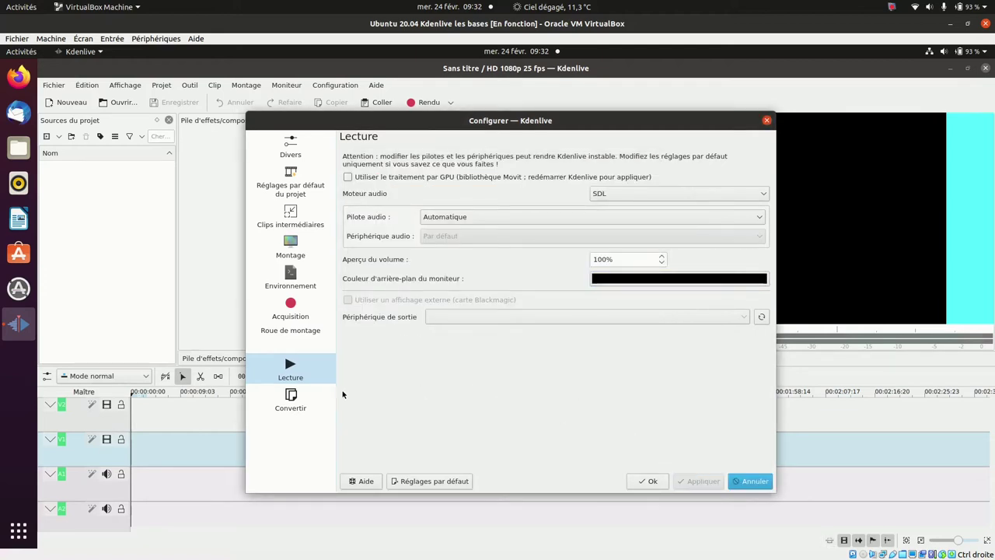
left_click(296, 397)
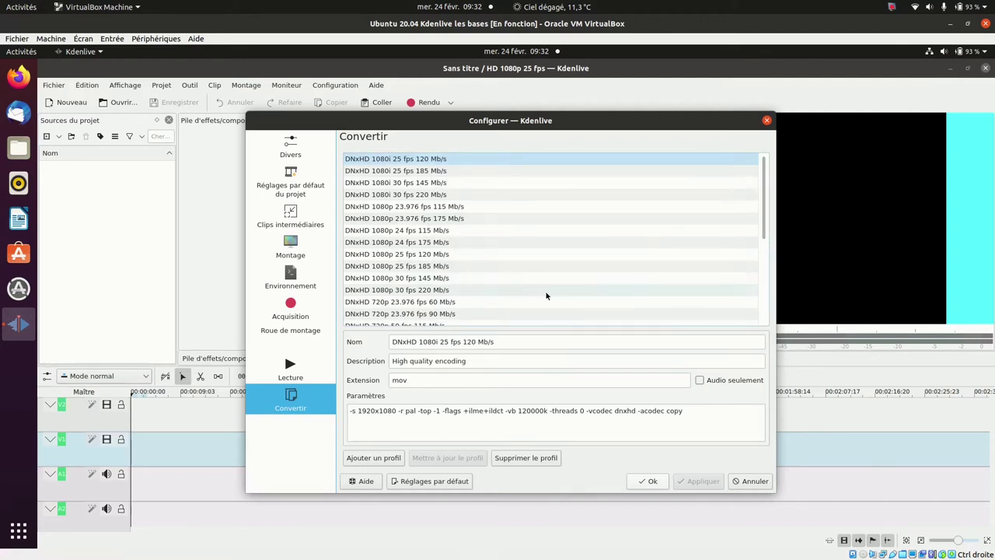
left_click(652, 482)
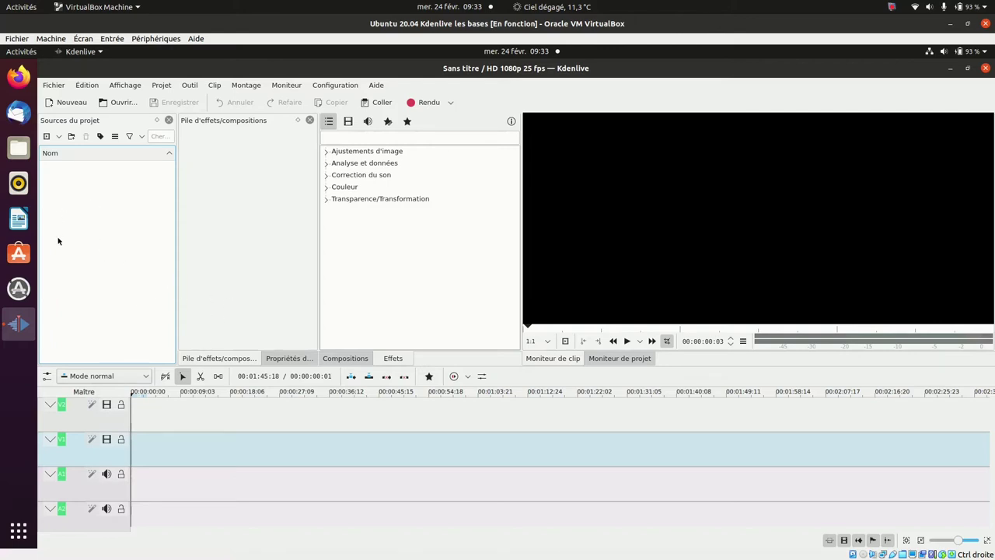
Browse the Propriétés du clip, Effets and Compositions panels, and show the description of the Transition par balayage composition
left_click(292, 358)
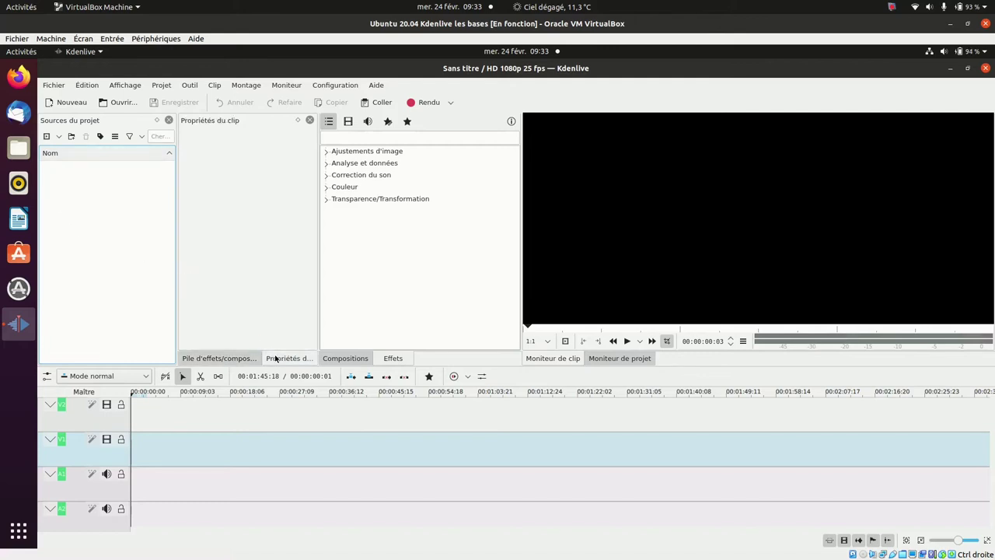
left_click(341, 360)
left_click(390, 358)
left_click(350, 360)
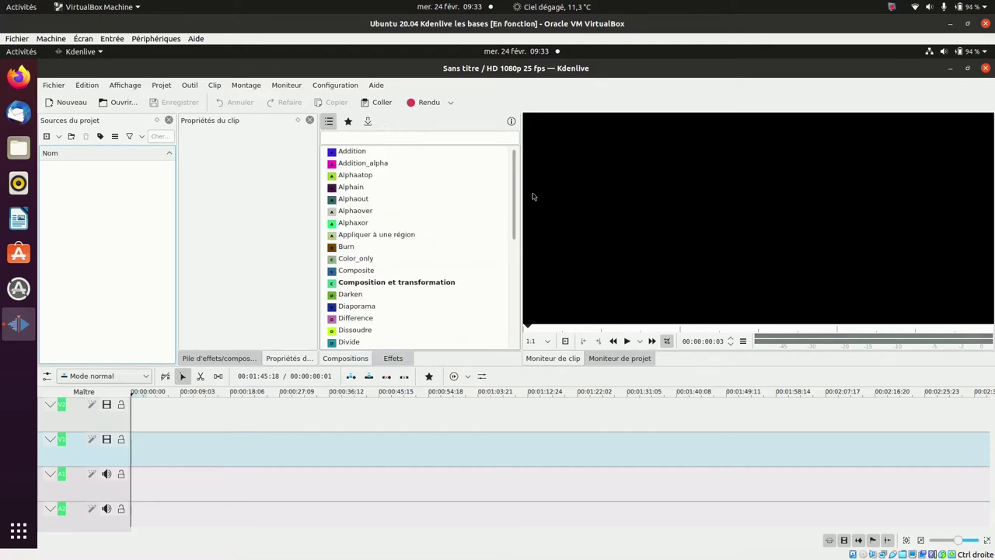
left_click_drag(511, 192, 507, 299)
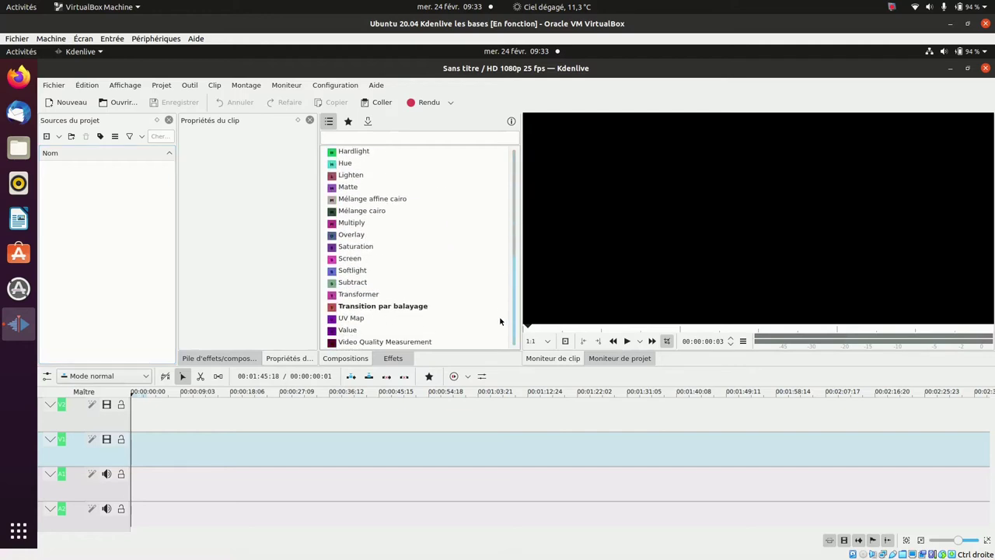
left_click(387, 307)
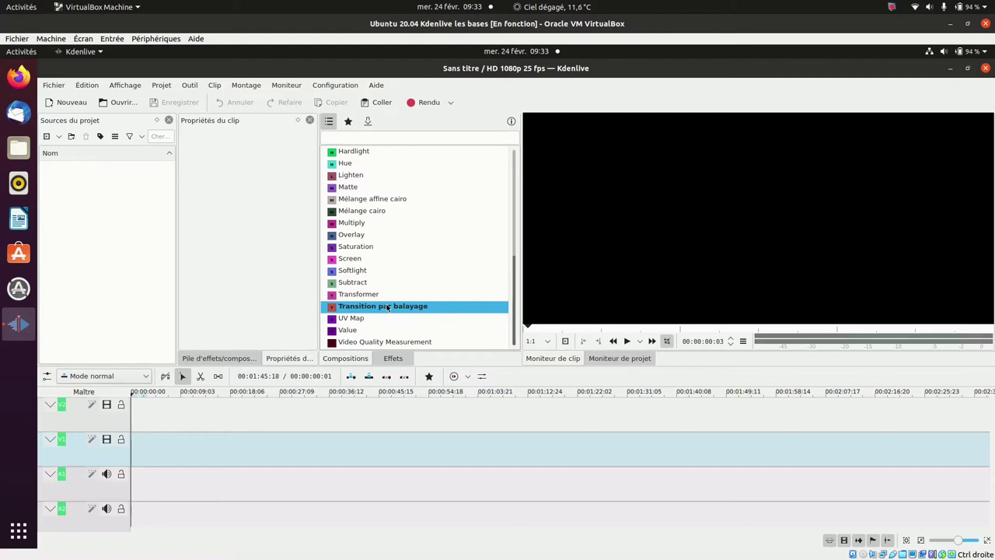
left_click(511, 122)
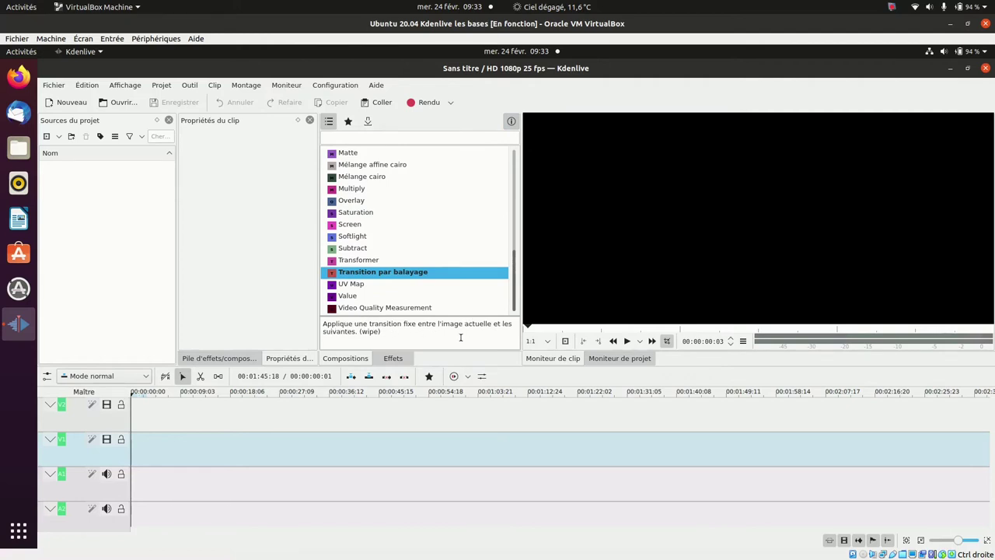
Examine the Correction du son and Couleur effects, reading the descriptions of Volume, Ajustement RVB and Muet, and hide the description area
left_click(392, 358)
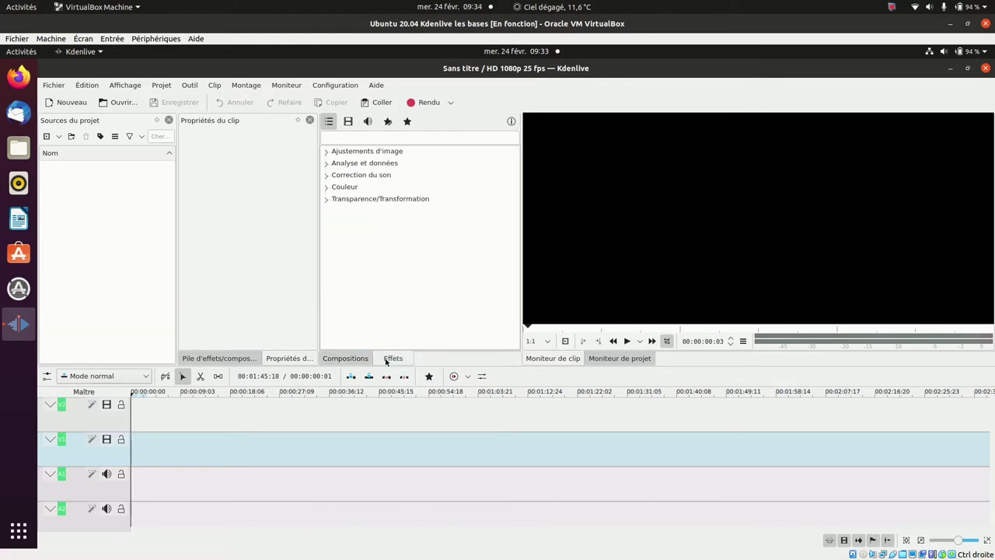
left_click(327, 175)
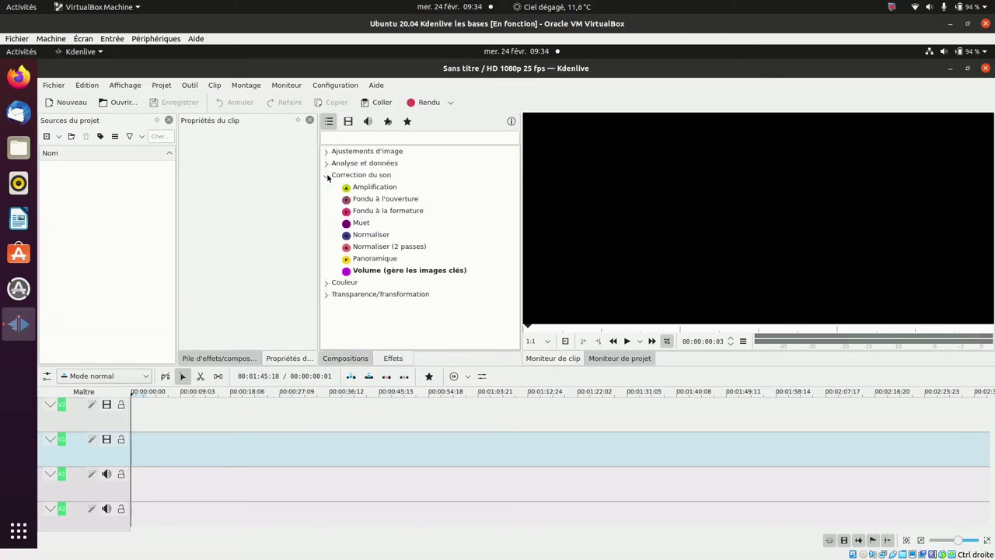
left_click(387, 271)
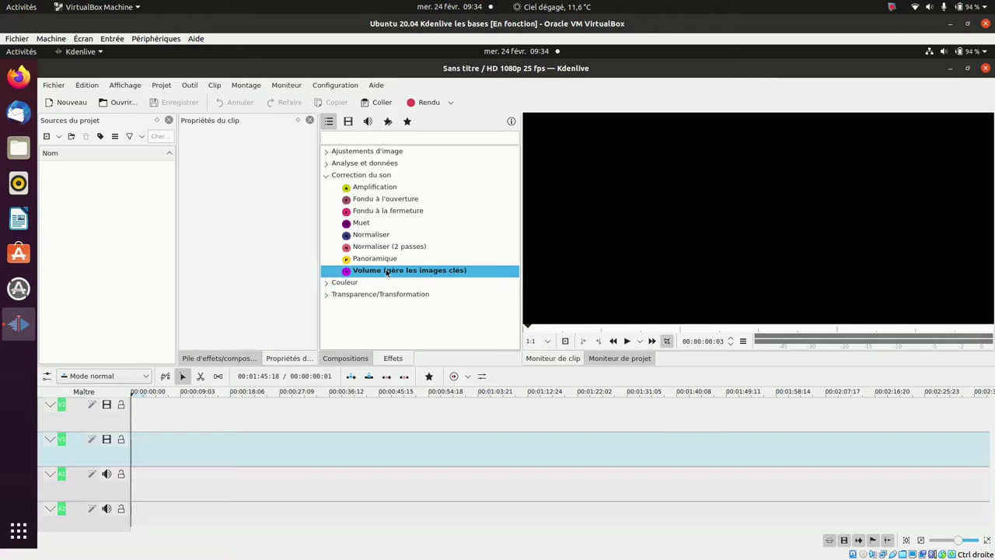
left_click(510, 121)
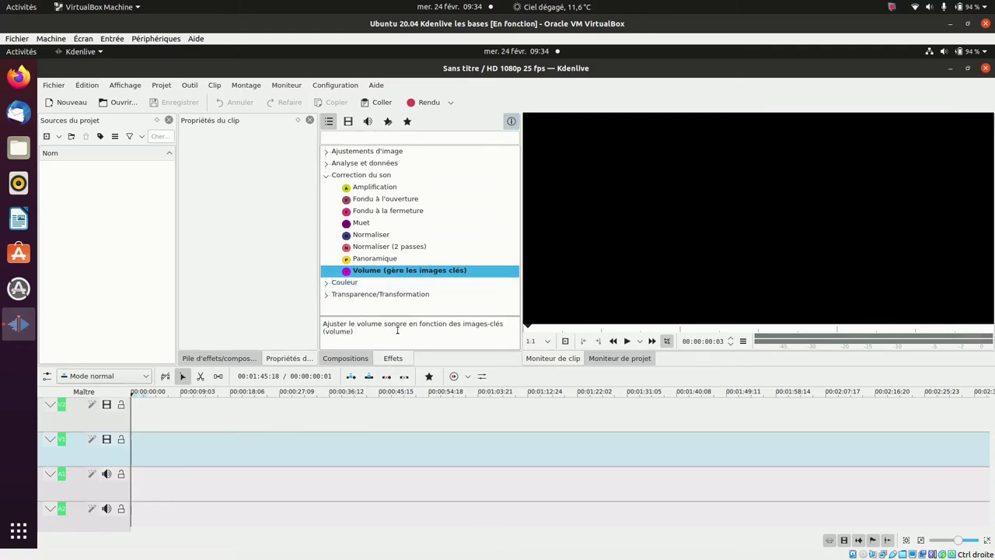
left_click(326, 285)
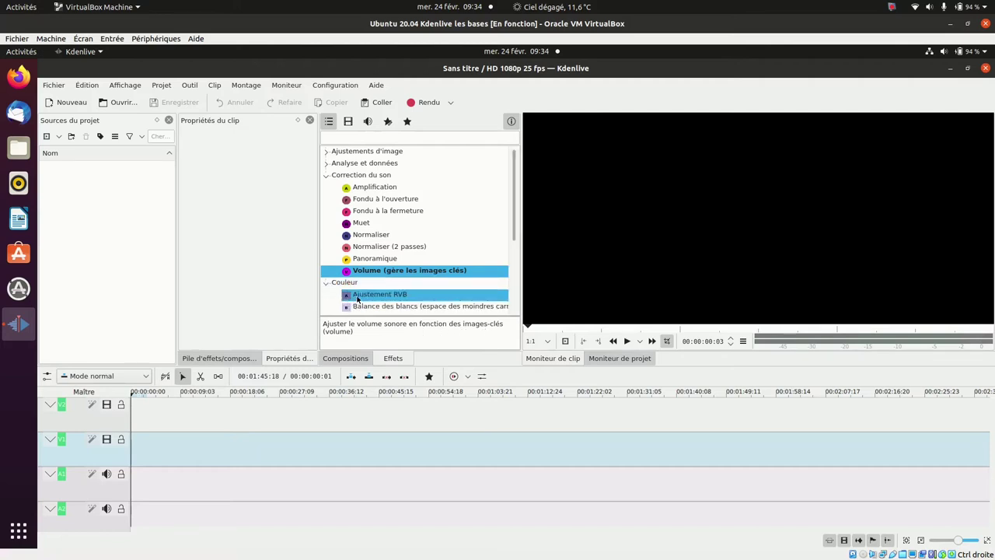
left_click(358, 297)
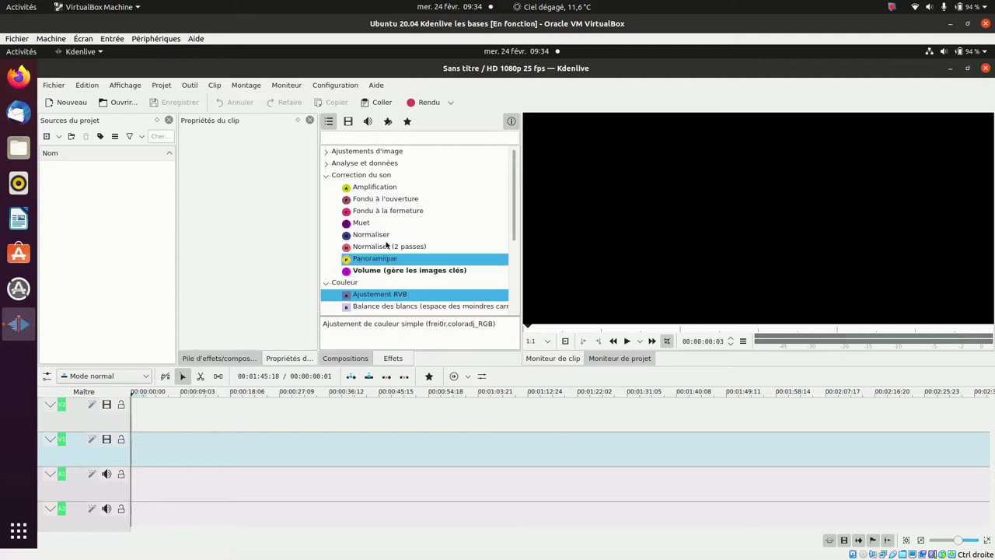
left_click(370, 224)
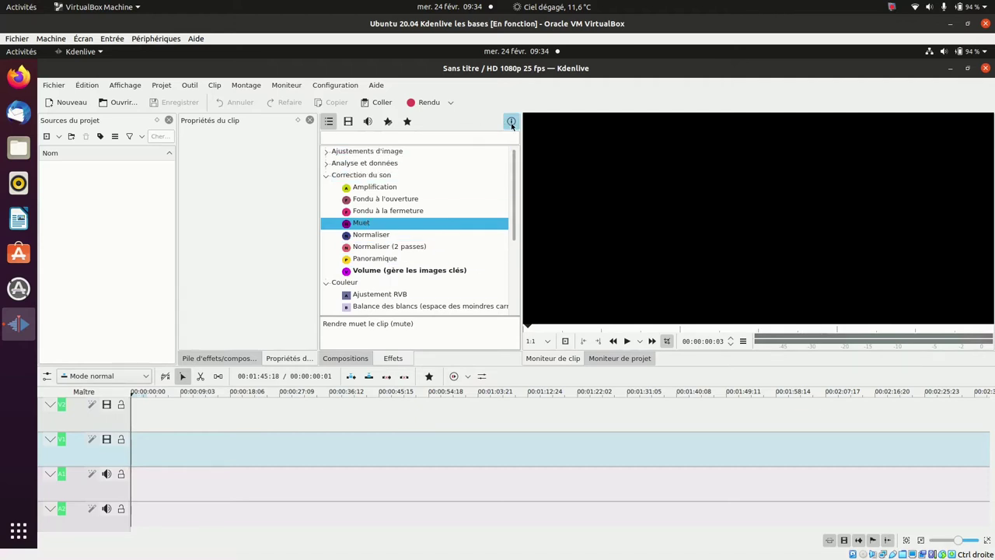
left_click(511, 122)
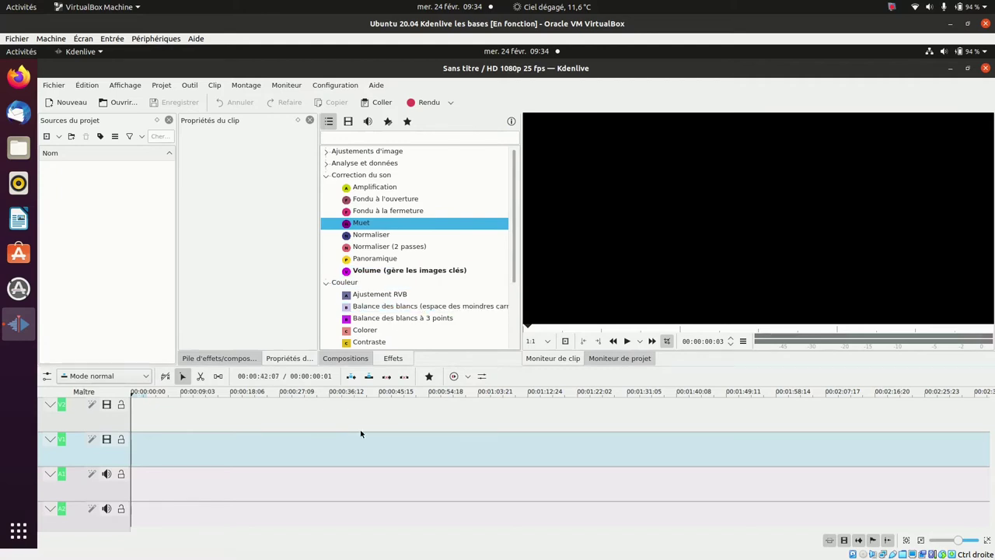
Dock the Effets panel with Pile d'effets/compositions and Propriétés du clip, and look through the grouped panels
left_click(352, 360)
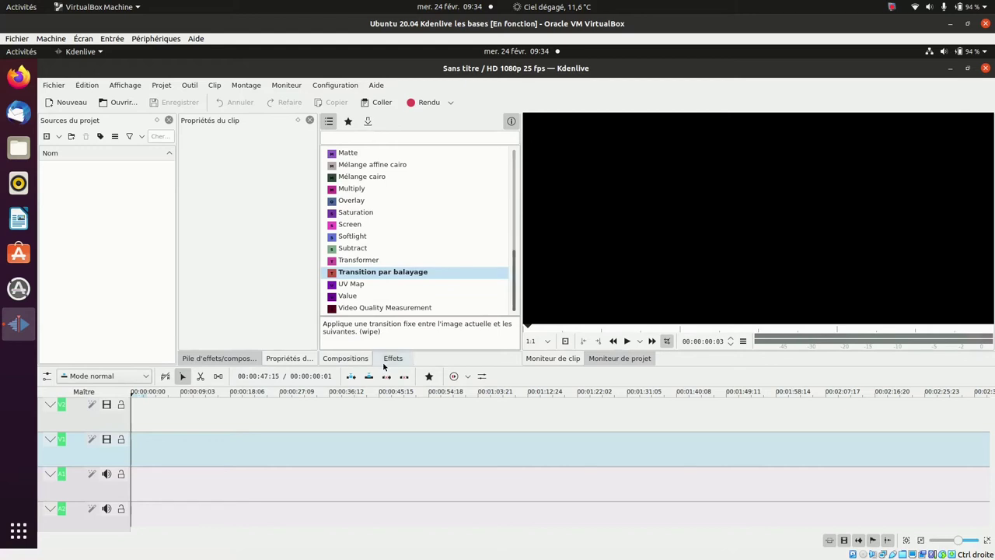
left_click(388, 361)
left_click_drag(387, 363, 245, 178)
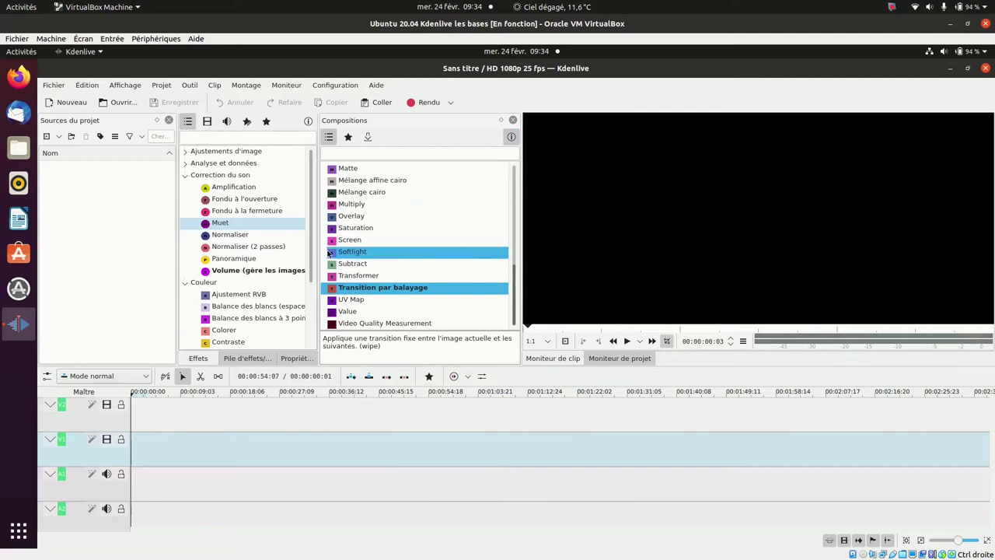
left_click(230, 360)
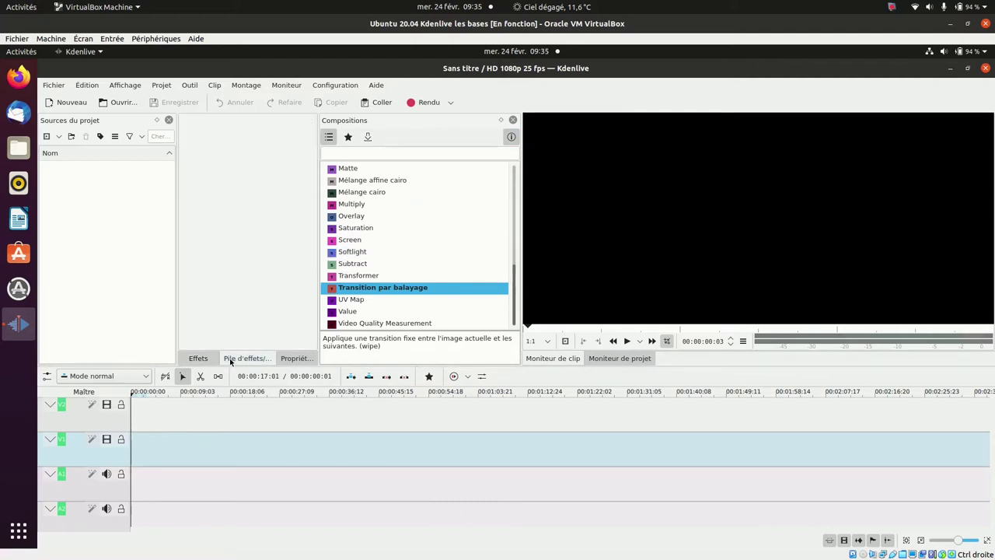
left_click(299, 360)
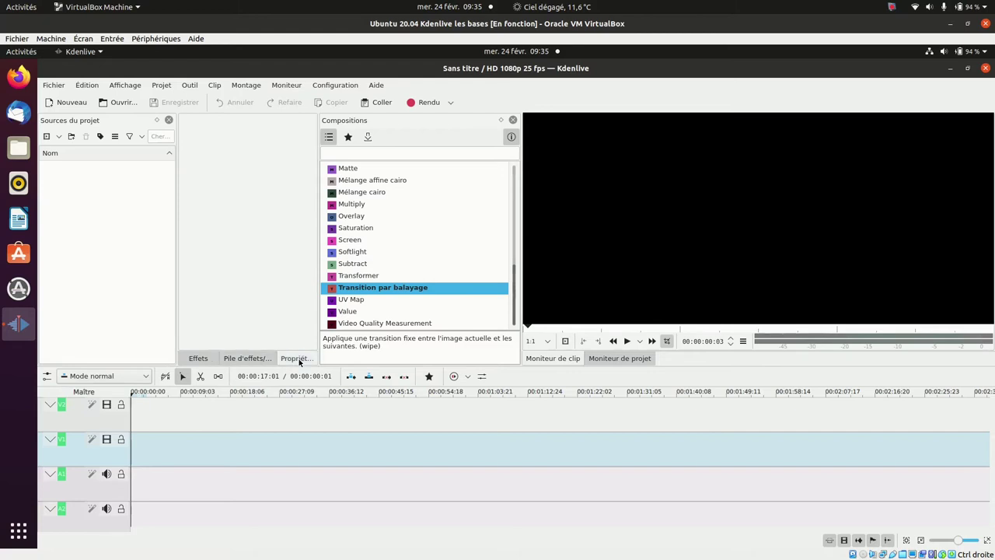
left_click(198, 358)
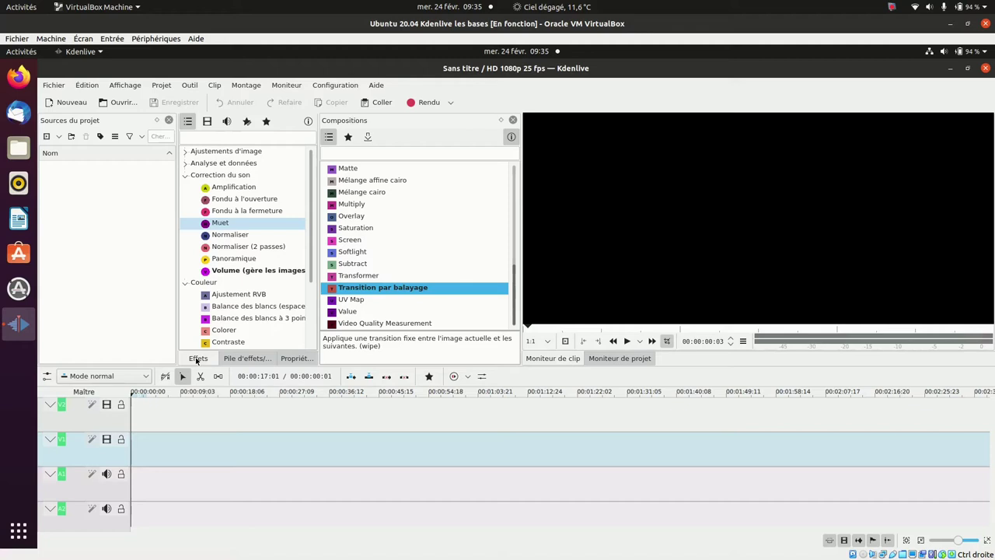
Move the Effets panel back into the same group as Compositions, and check both panels, ending on Effets
left_click_drag(197, 360, 430, 165)
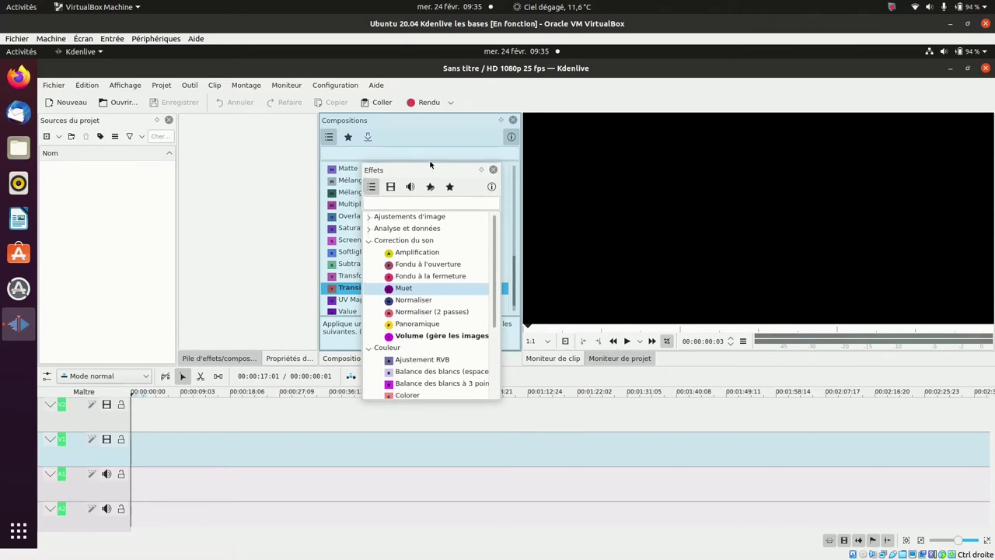
left_click_drag(430, 165, 430, 165)
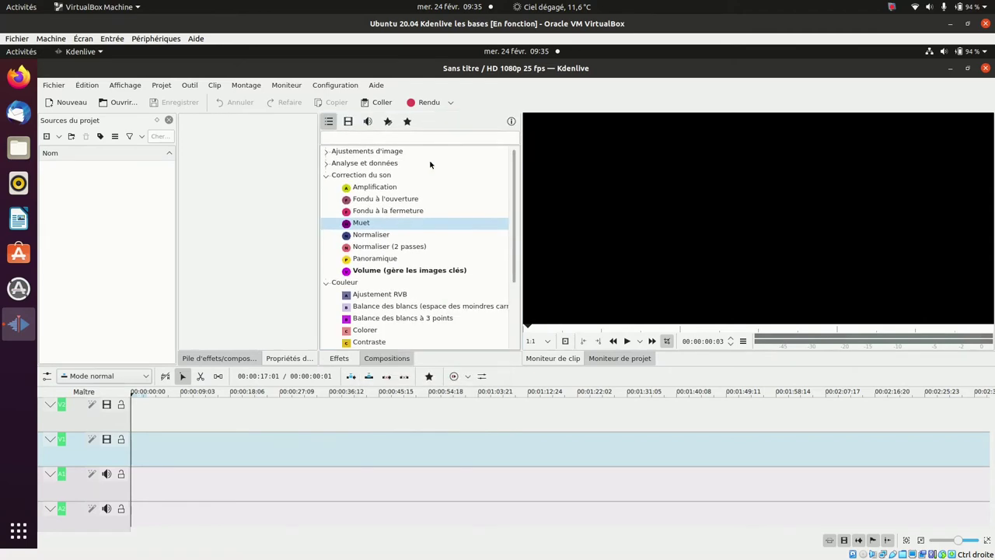
left_click(381, 362)
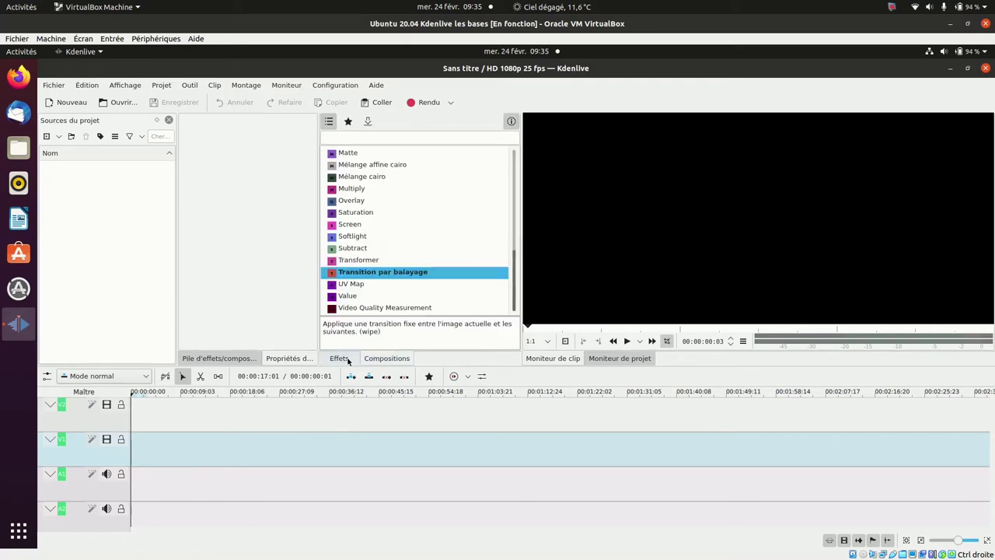
left_click(346, 360)
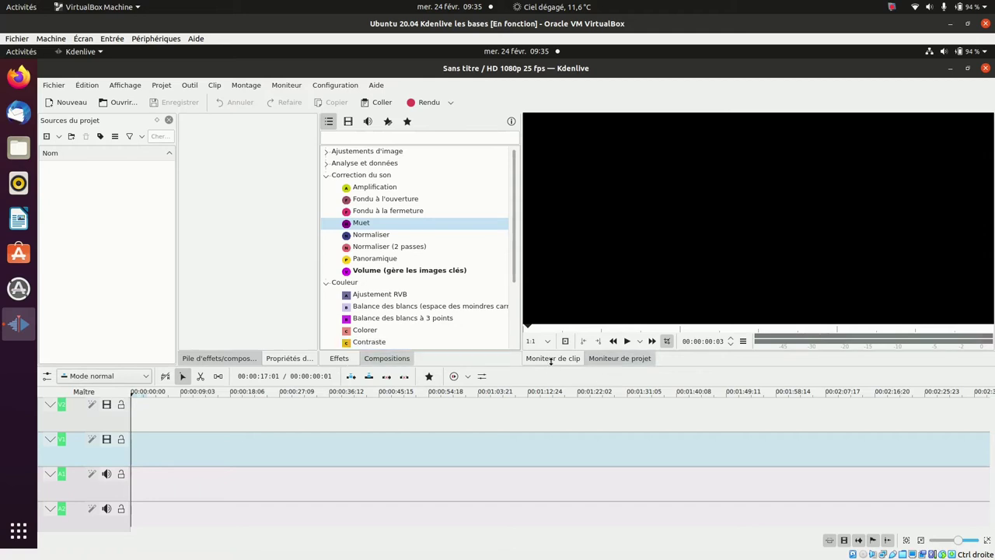
Try the Moniteur de clip stacked above the Moniteur de projet, regroup both monitors as tabs, and change their tab order
left_click_drag(555, 363, 746, 142)
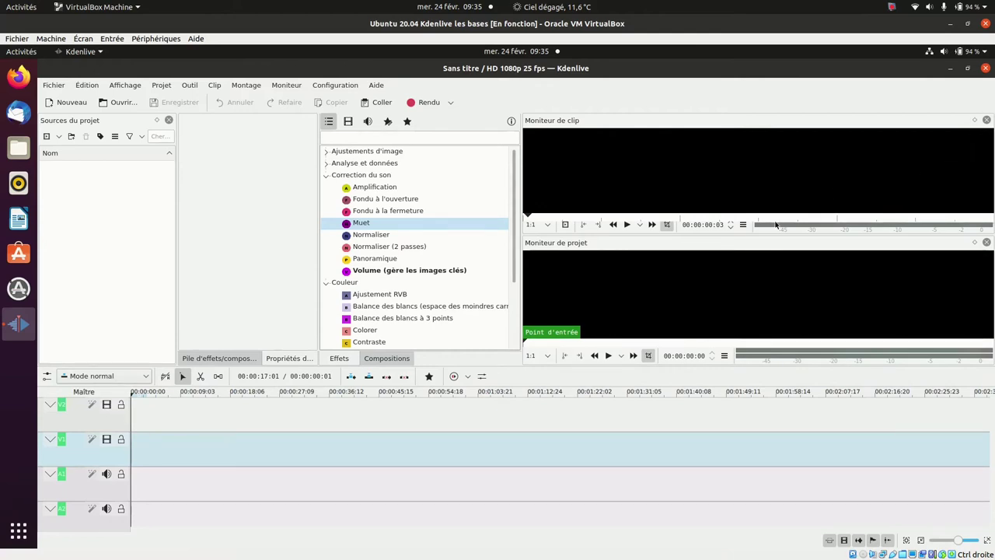
left_click_drag(648, 243, 663, 316)
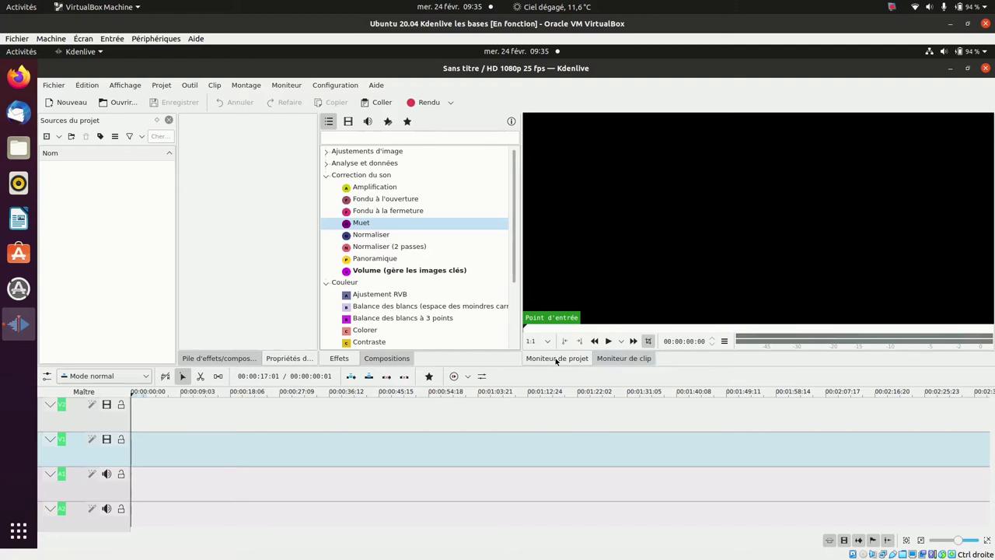
left_click_drag(556, 360, 644, 358)
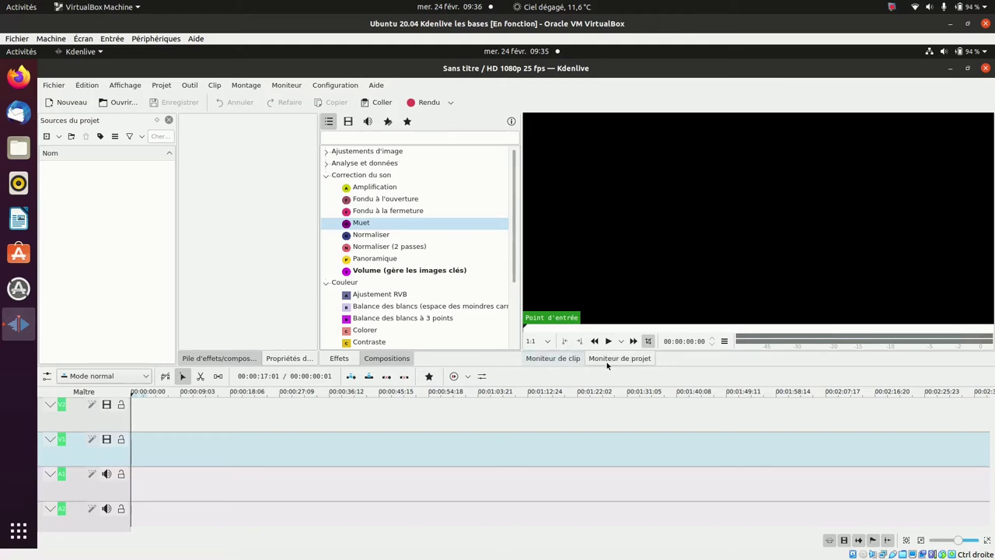
Put Moniteur de projet ahead of Moniteur de clip, narrow the monitor area, widen the effect stack panel, and make the timeline slightly taller
left_click_drag(614, 360, 548, 249)
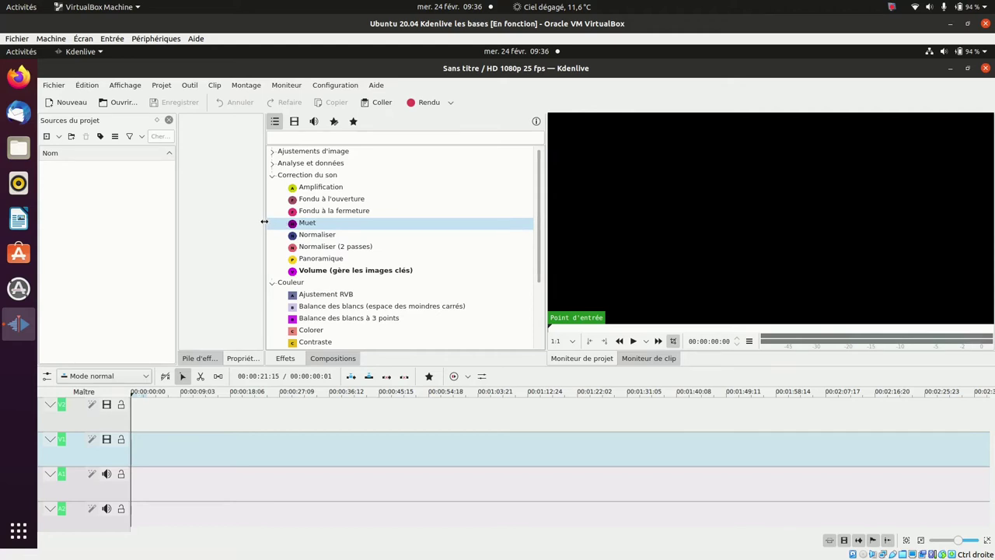
left_click_drag(265, 222, 372, 210)
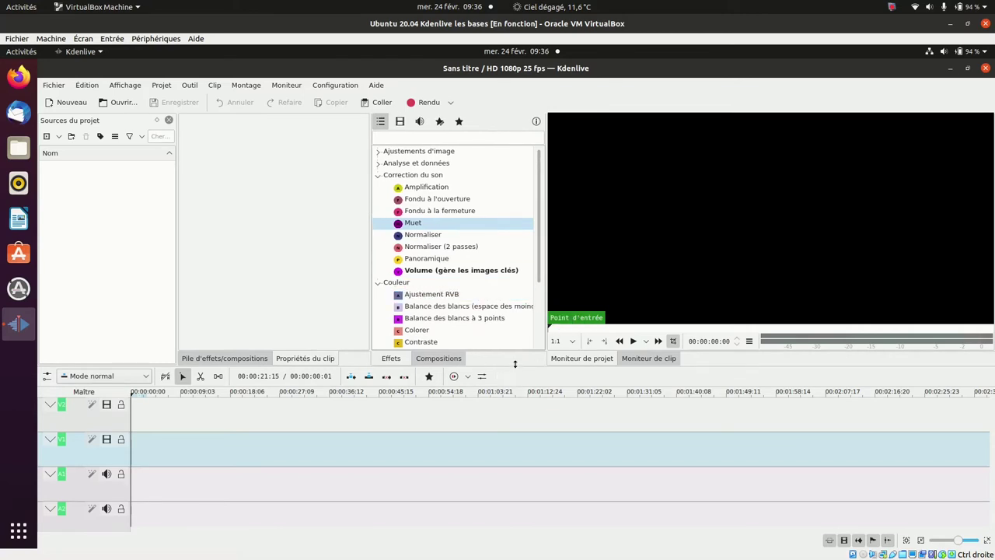
mouse_move(514, 364)
left_mouse_down()
mouse_move(517, 433)
mouse_move(522, 319)
mouse_move(523, 358)
left_mouse_up()
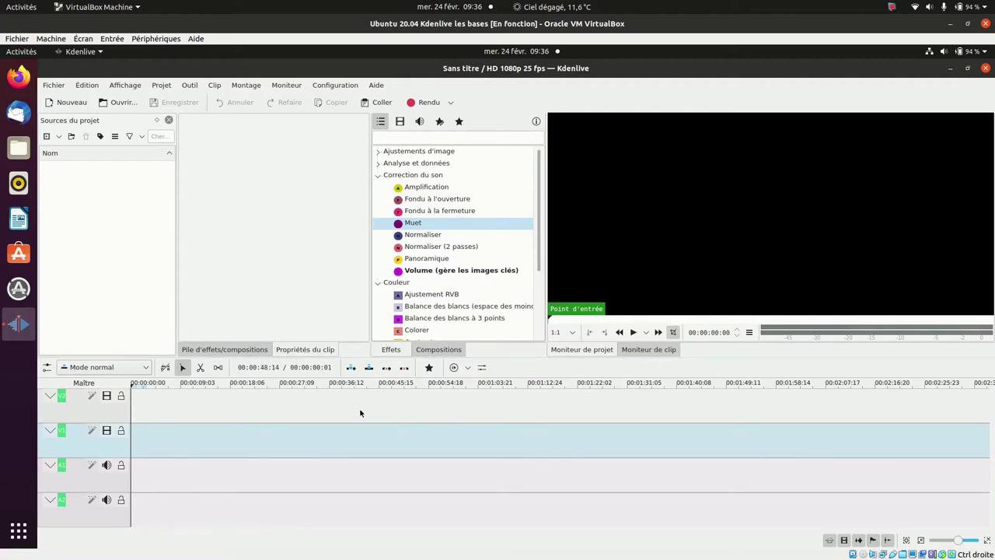
Try the cut and move (Déplacer) timeline tools, and step the playhead along the empty timeline to 00:01:25:03
left_click(200, 368)
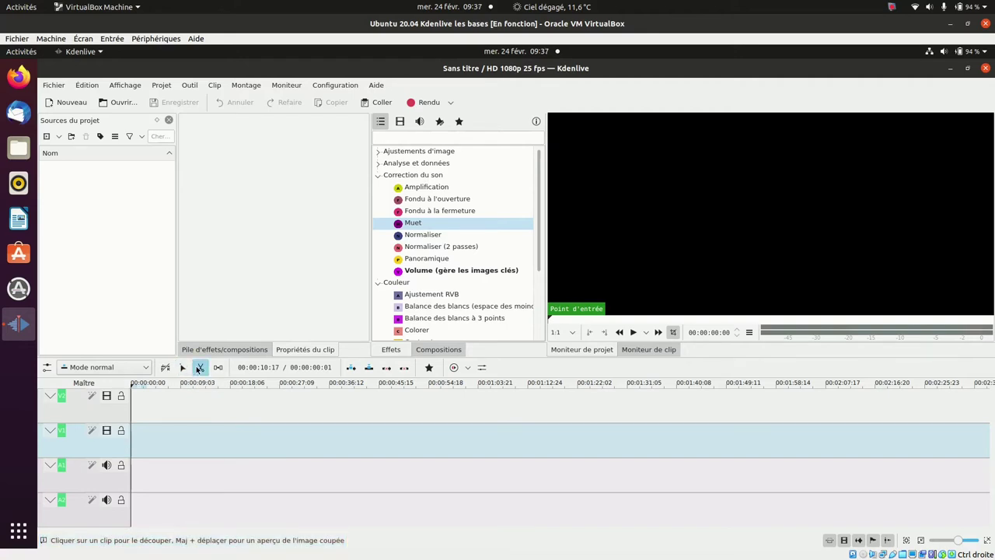
left_click(218, 369)
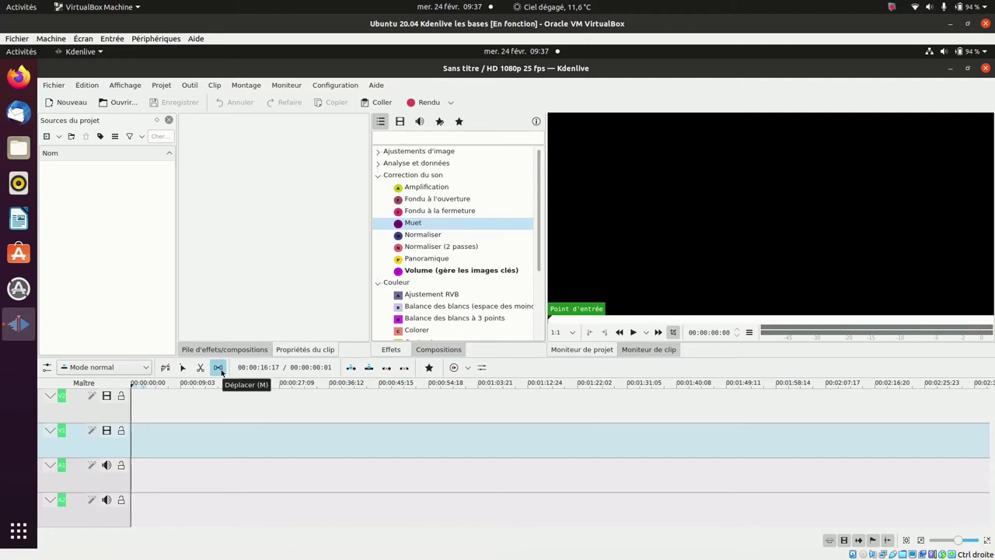
left_click(326, 390)
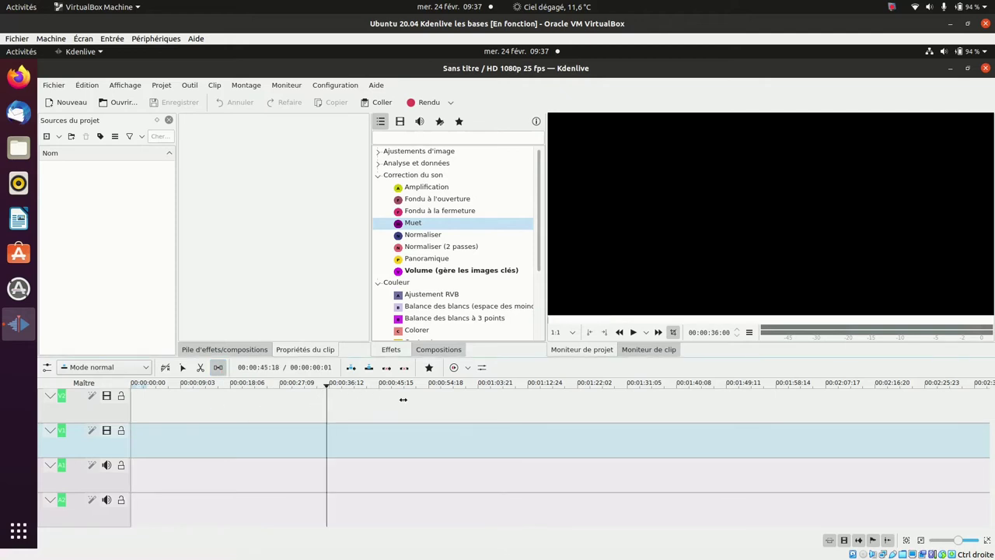
left_click(471, 387)
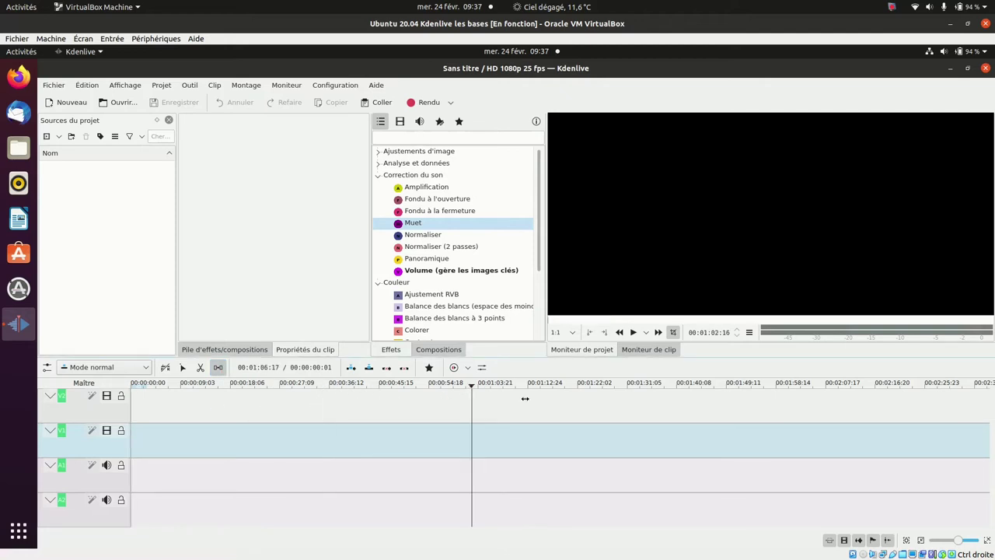
left_click(594, 386)
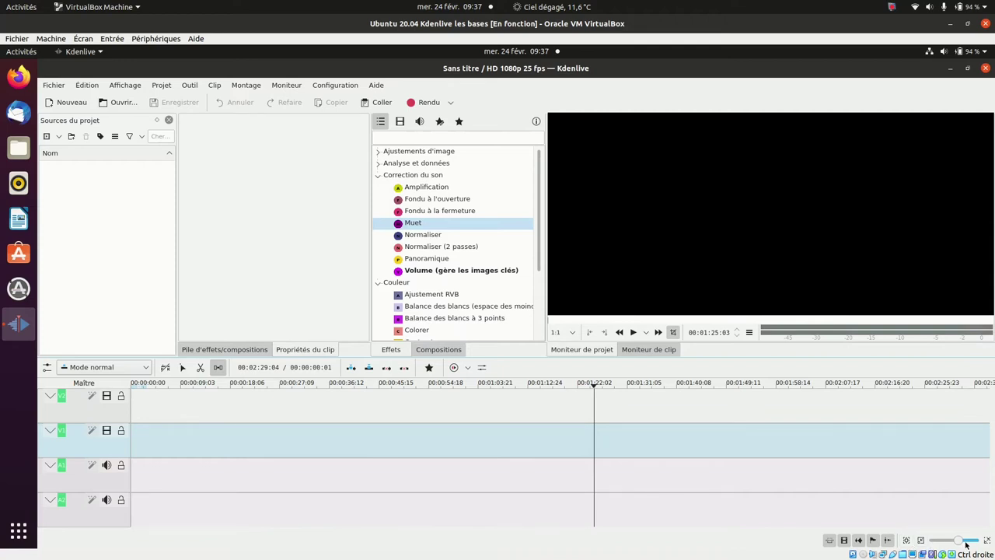
Zoom the timeline out, try fitting the zoom to the project, and close the untitled project's window in the virtual machine
mouse_move(961, 541)
left_mouse_down()
mouse_move(946, 541)
mouse_move(971, 541)
mouse_move(955, 540)
left_mouse_up()
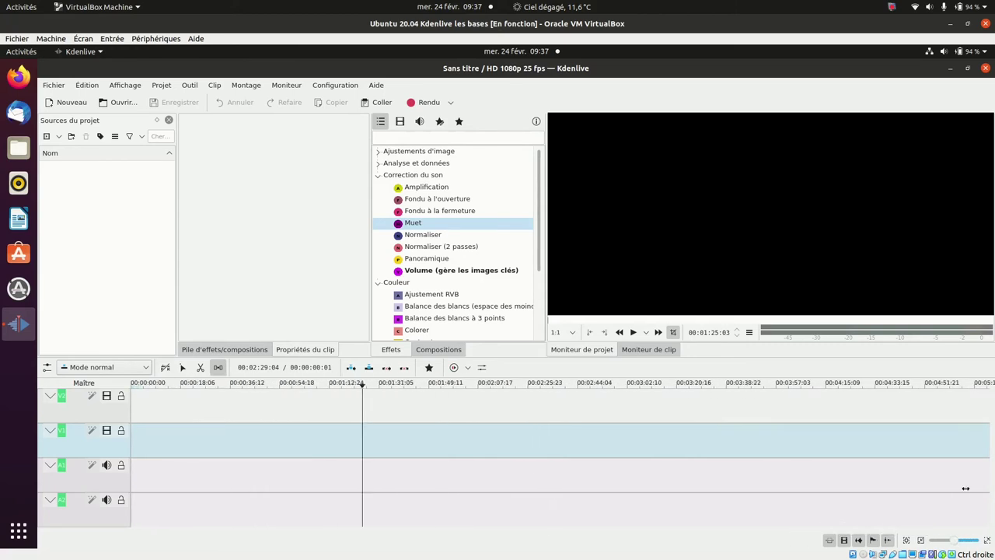
left_click(907, 539)
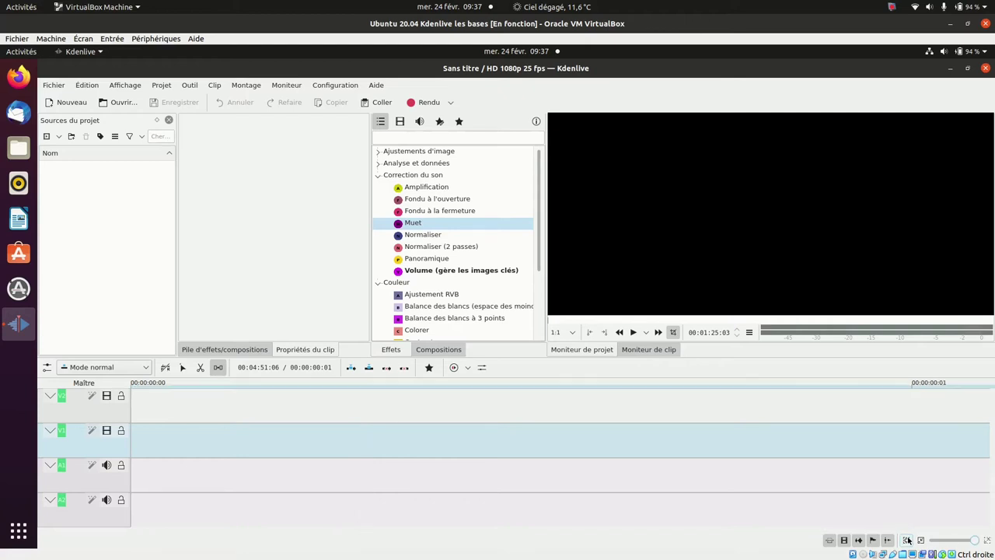
left_click(907, 539)
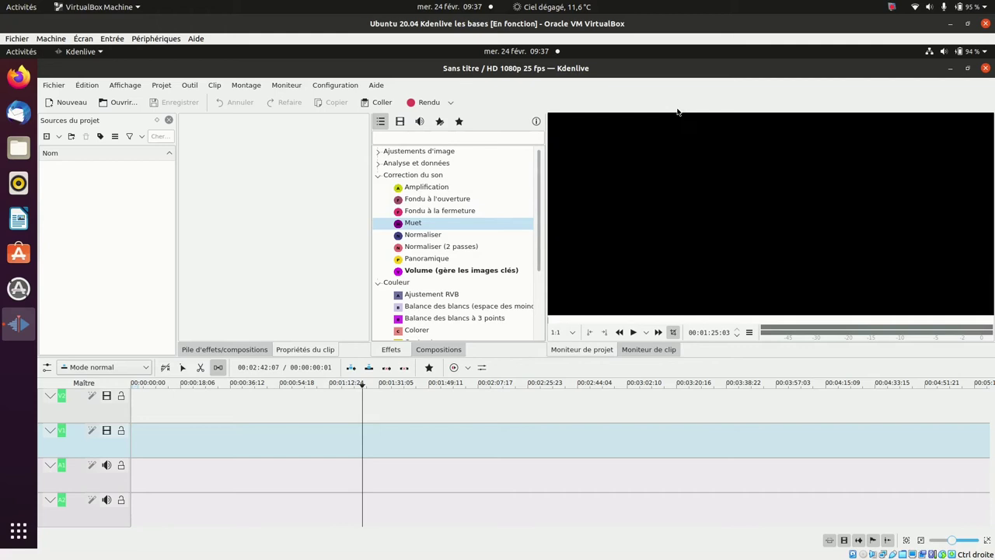
left_click(986, 69)
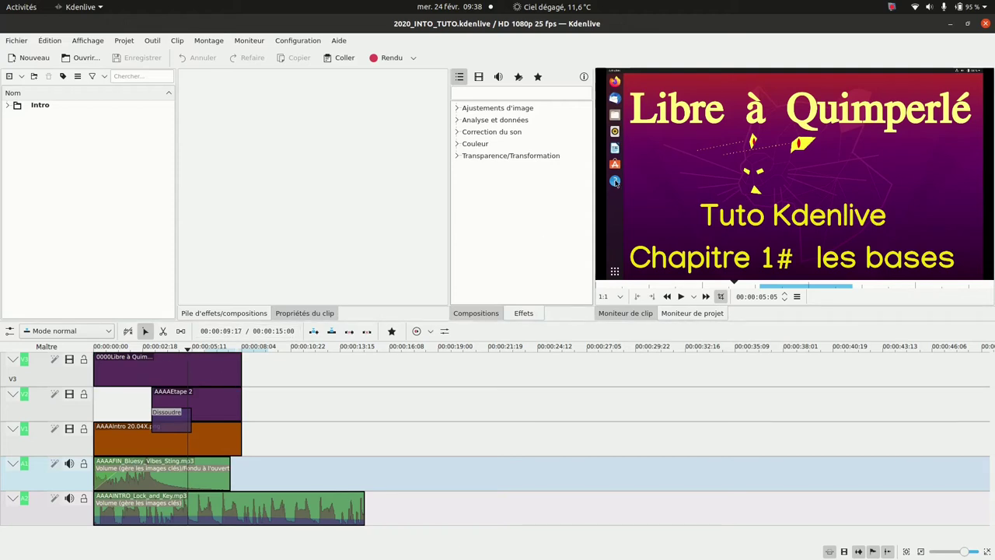
Move the AAAAFIN_Bluesy_Vibes_Sting.mp3 clip on A1 past the A2 music, return the playhead to the start, and show the clip monitor
left_click_drag(159, 477, 446, 479)
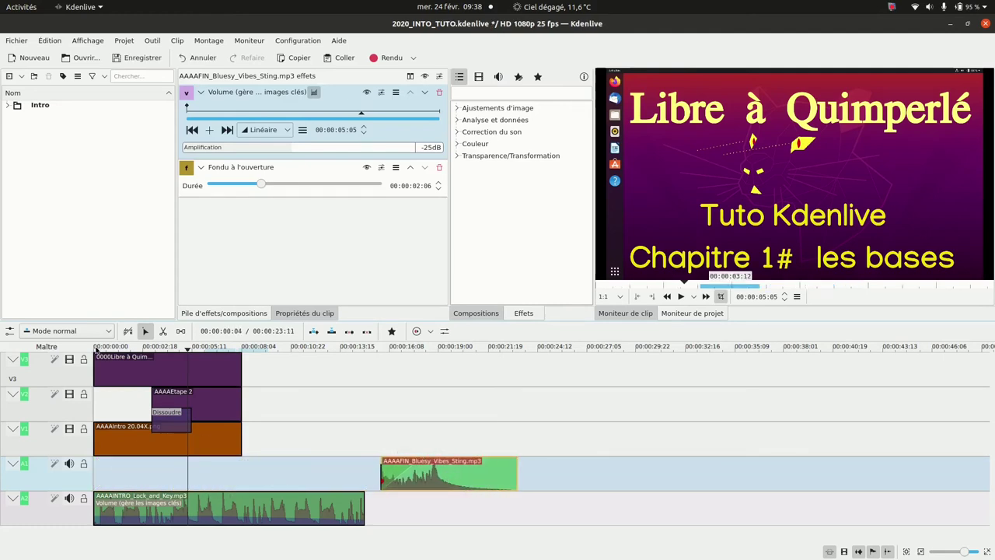
left_click(95, 349)
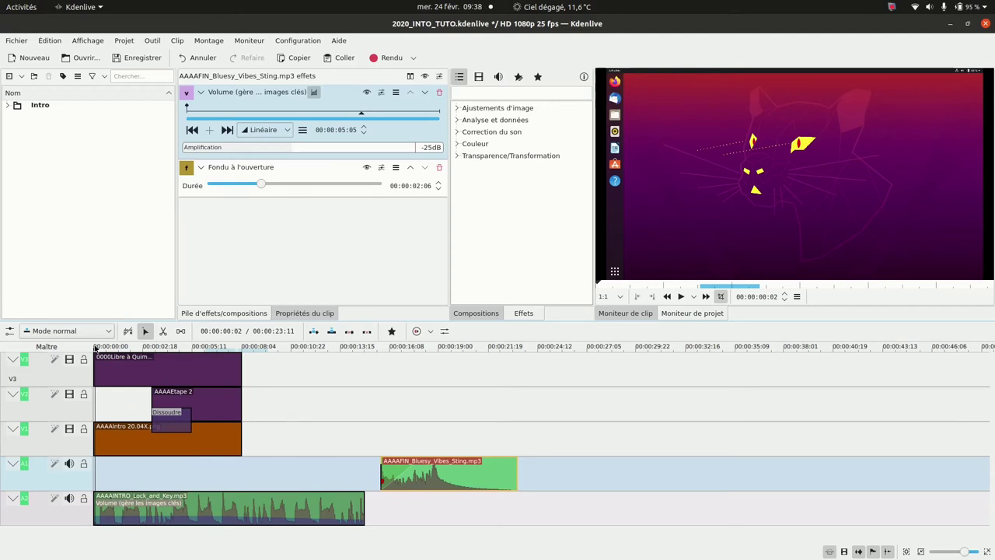
scroll(237, 331, "up", 5)
left_click(626, 313)
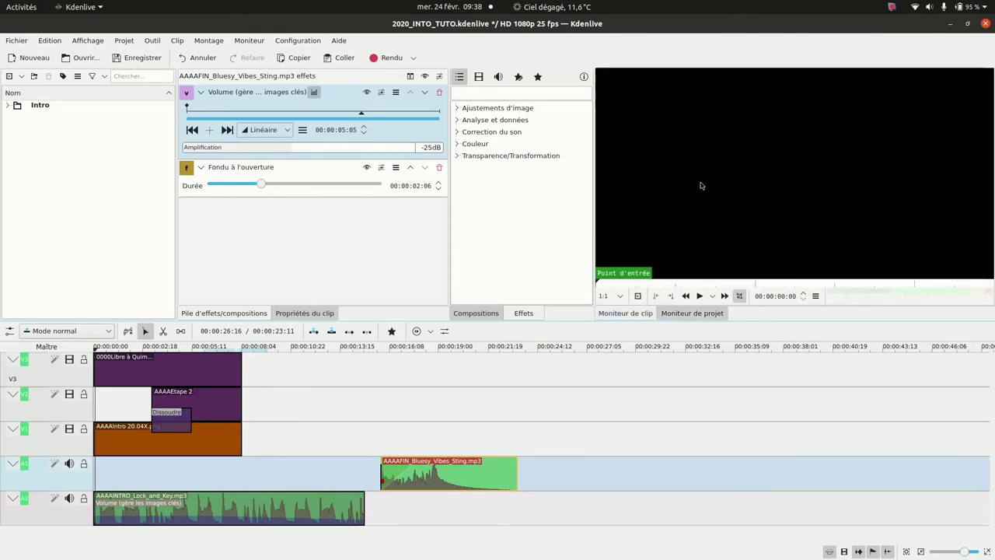
Expand the Intro folder and preview its title, music and image sources one by one, from AAAAKenavo to 0000Libre à Quim...
left_click(8, 107)
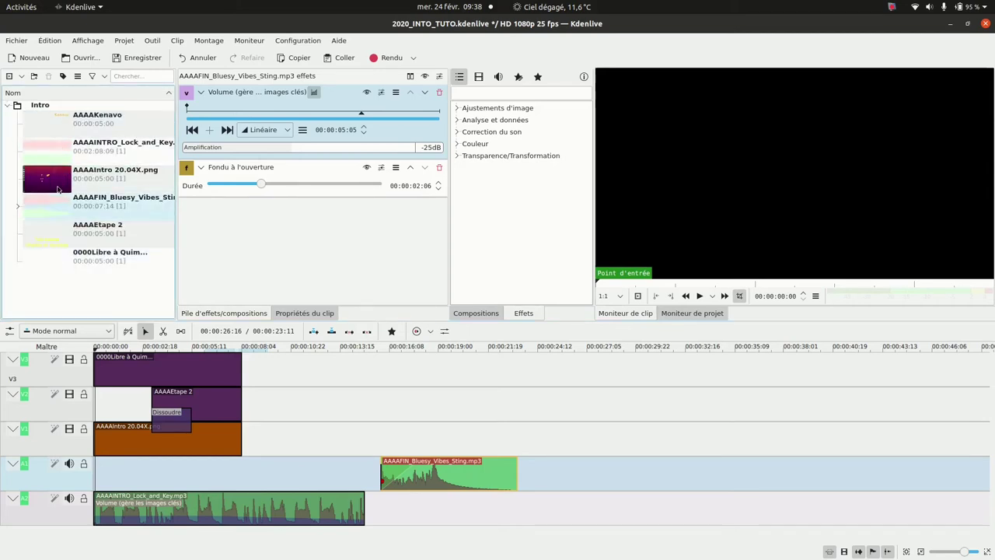
left_click(47, 130)
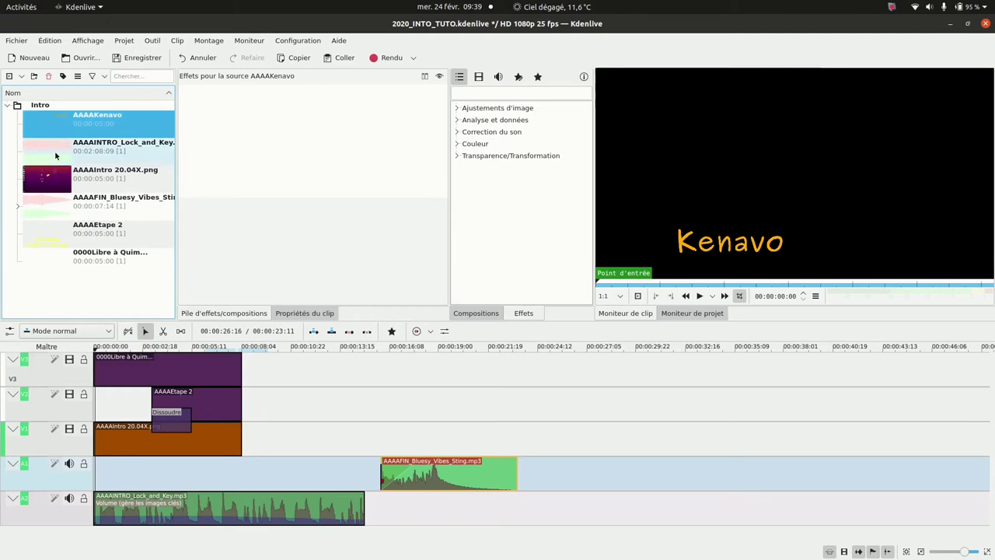
left_click(55, 157)
left_click(55, 184)
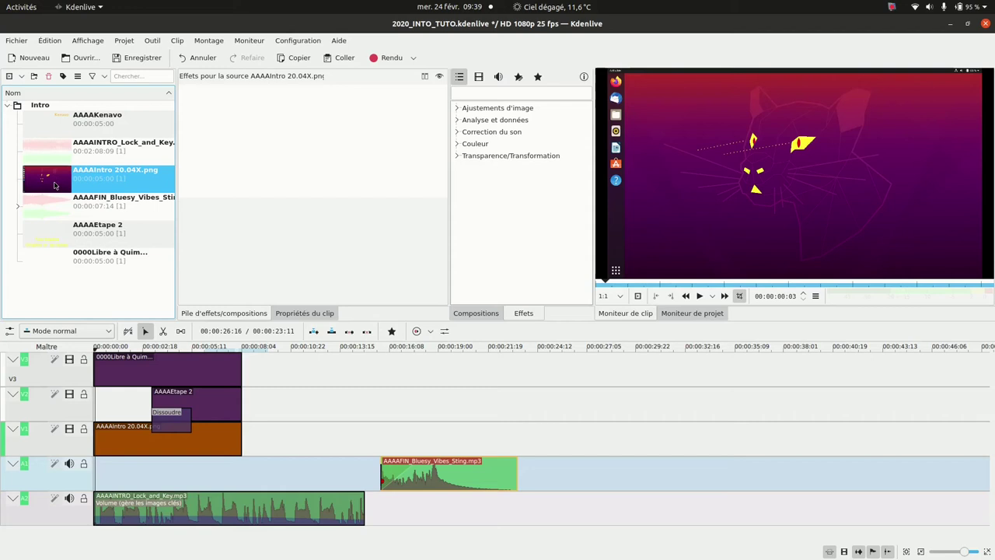
left_click(54, 205)
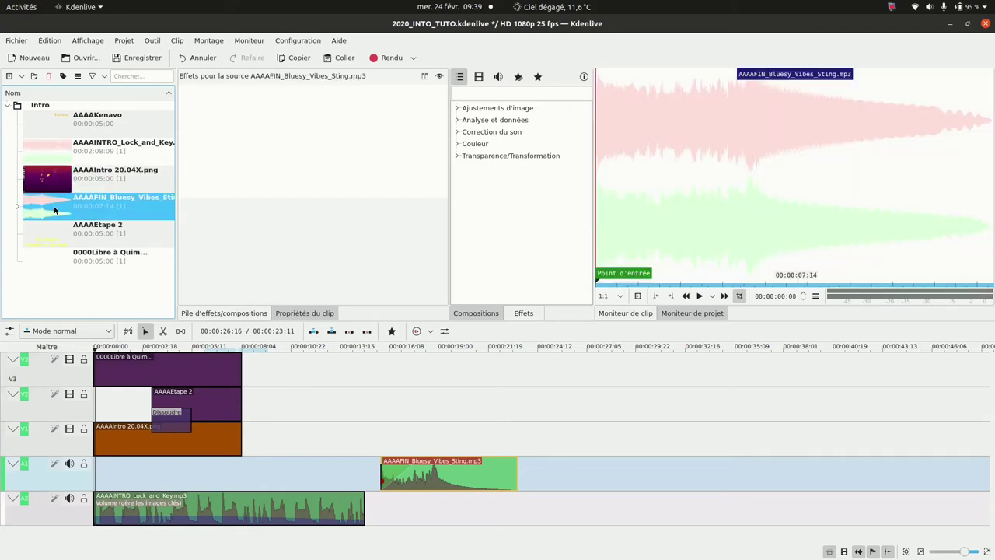
left_click(55, 235)
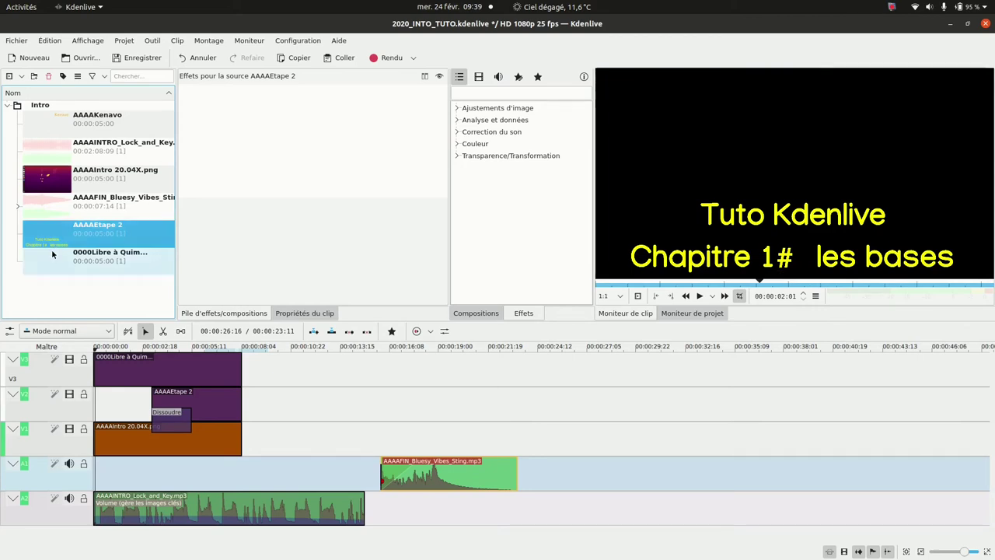
left_click(52, 259)
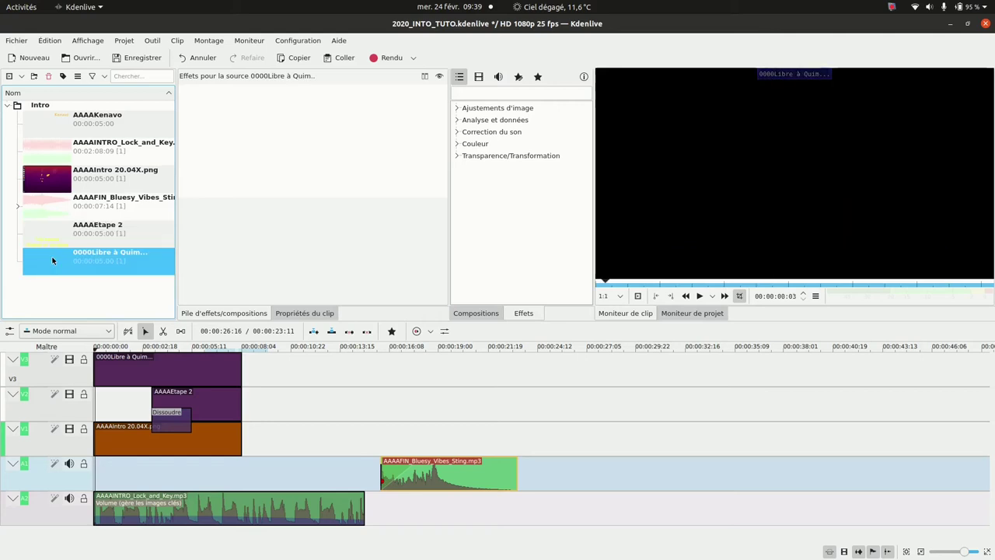
Compare the composite frame at 00:00:04:09 with the 0000Libre à Quim... source, and play the intro from the timeline's start
left_click(172, 347)
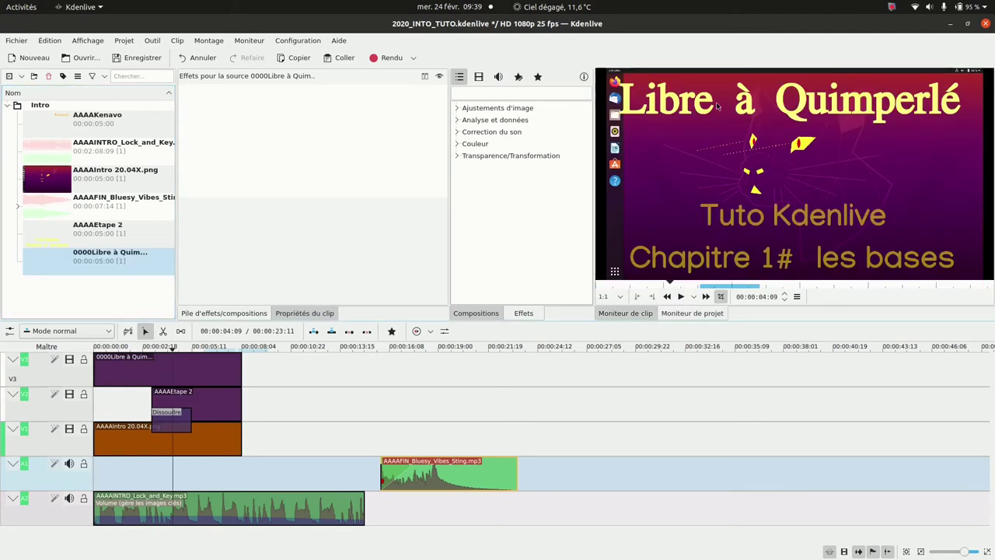
left_click(59, 262)
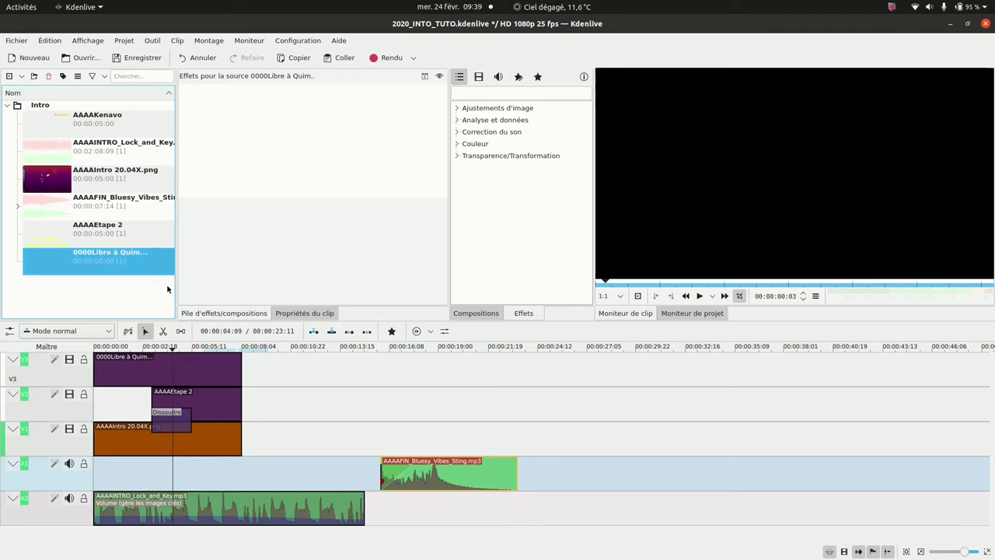
left_click(96, 351)
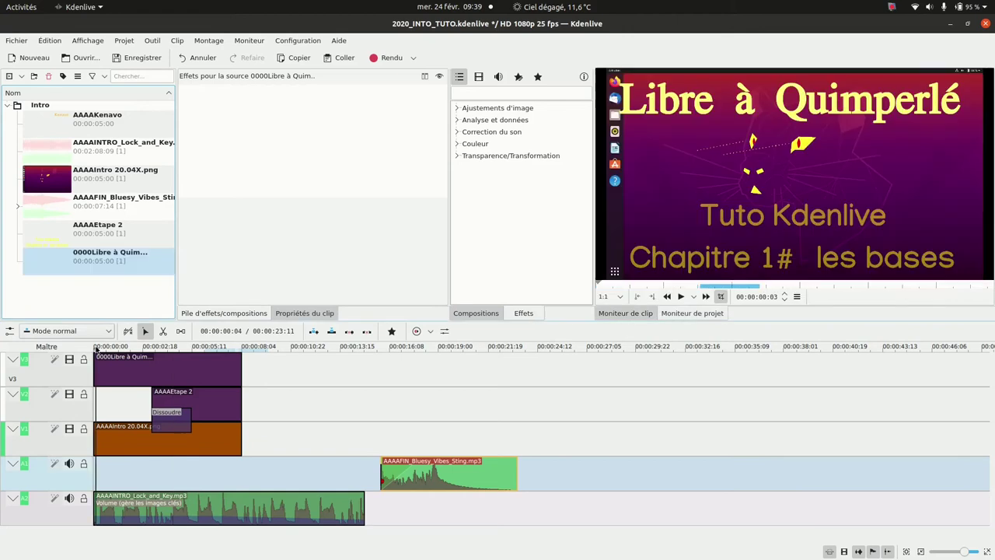
left_click(682, 296)
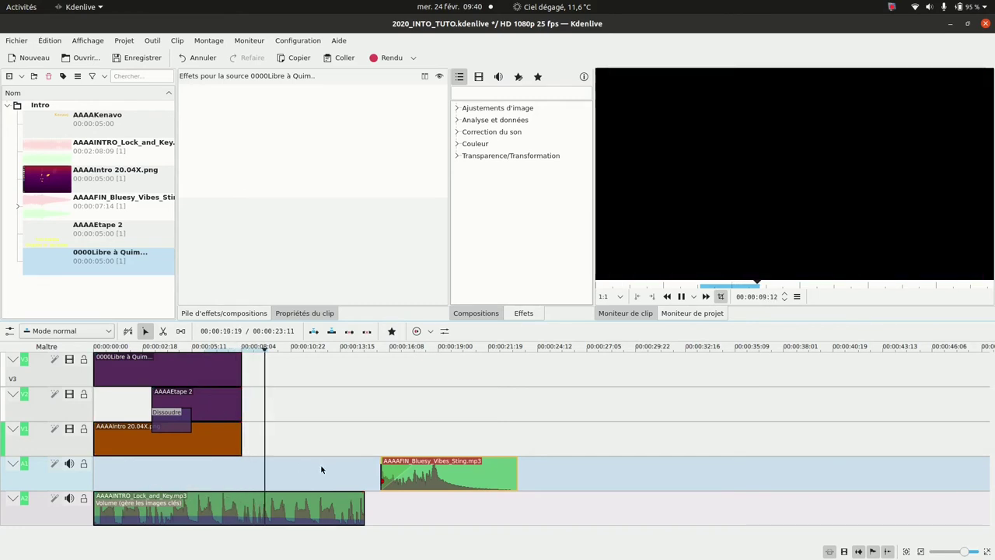
Stop the playback and move the AAAAFIN_Bluesy_Vibes_Sting.mp3 clip back to position 00:00:00 on A1
left_click_drag(466, 484, 442, 472)
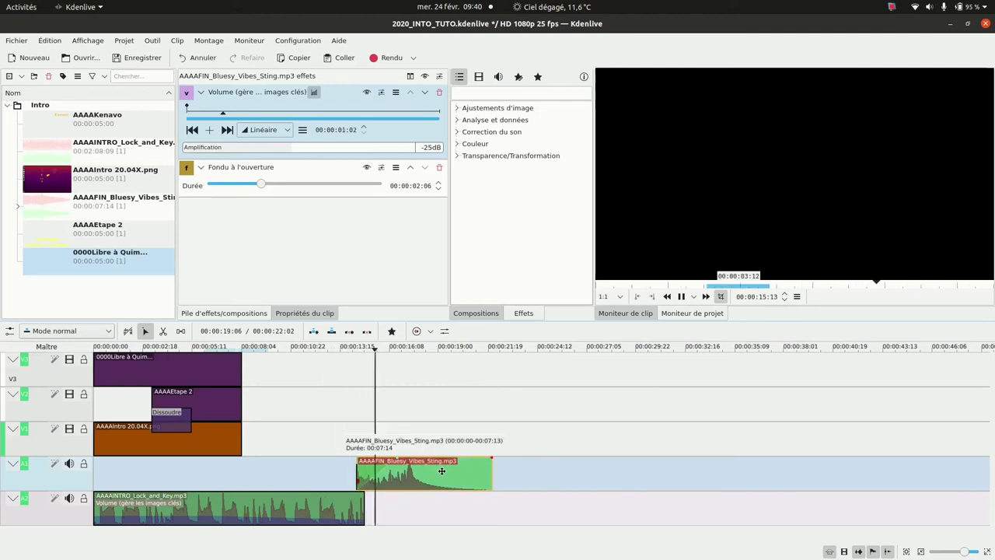
left_click(682, 297)
left_click(681, 297)
left_click_drag(446, 476, 144, 469)
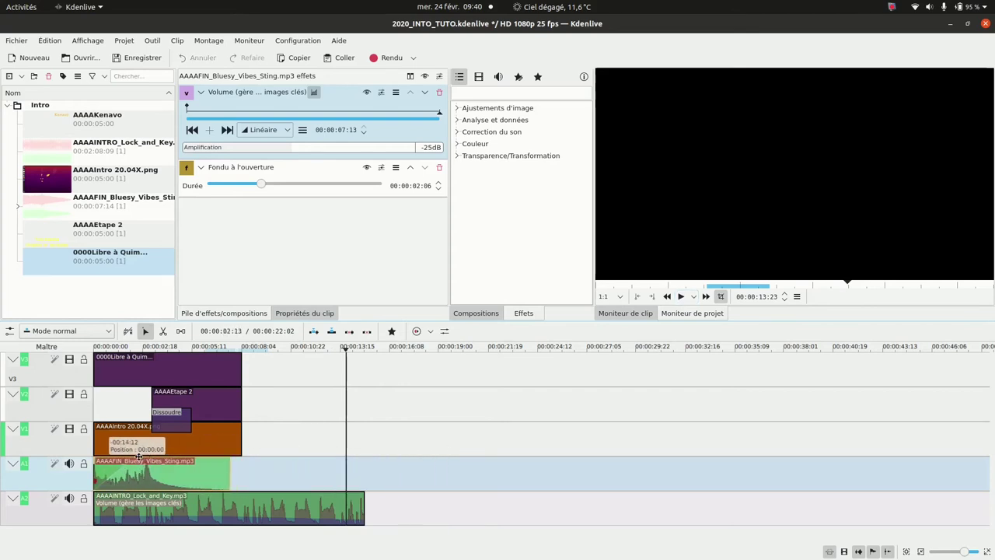
Collapse the Intro folder, add a top-level project folder named Tuto freebox, and place the playhead past the intro clips
left_click(7, 104)
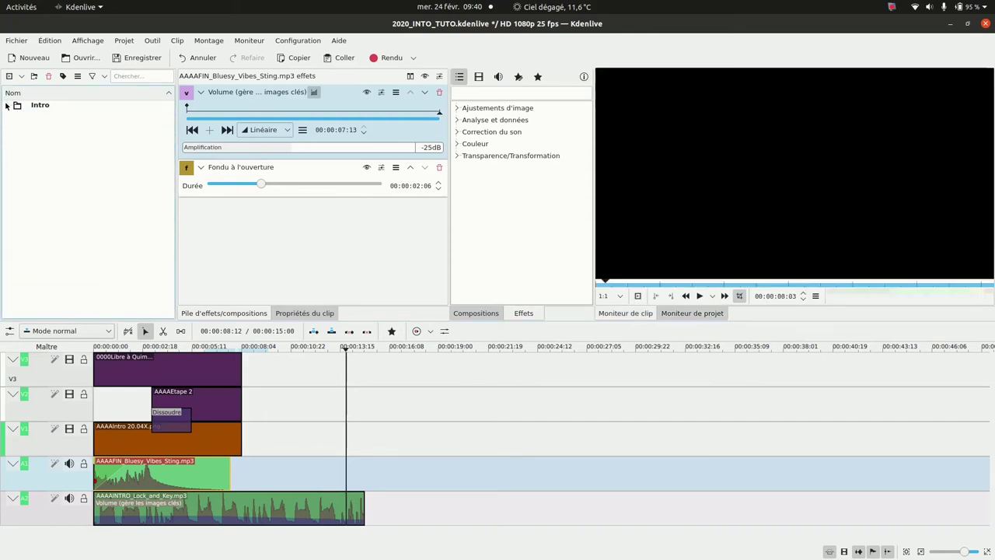
left_click(32, 149)
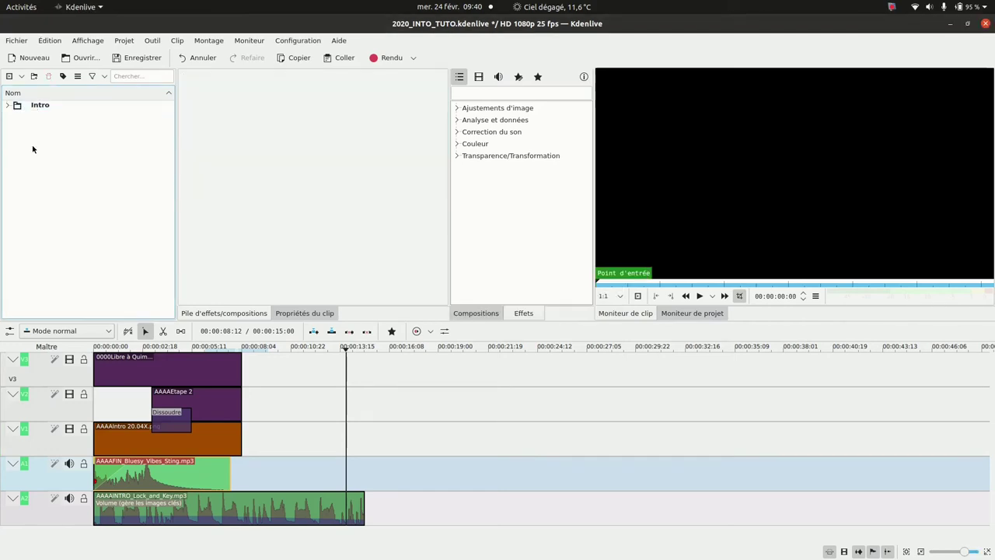
left_click(10, 105)
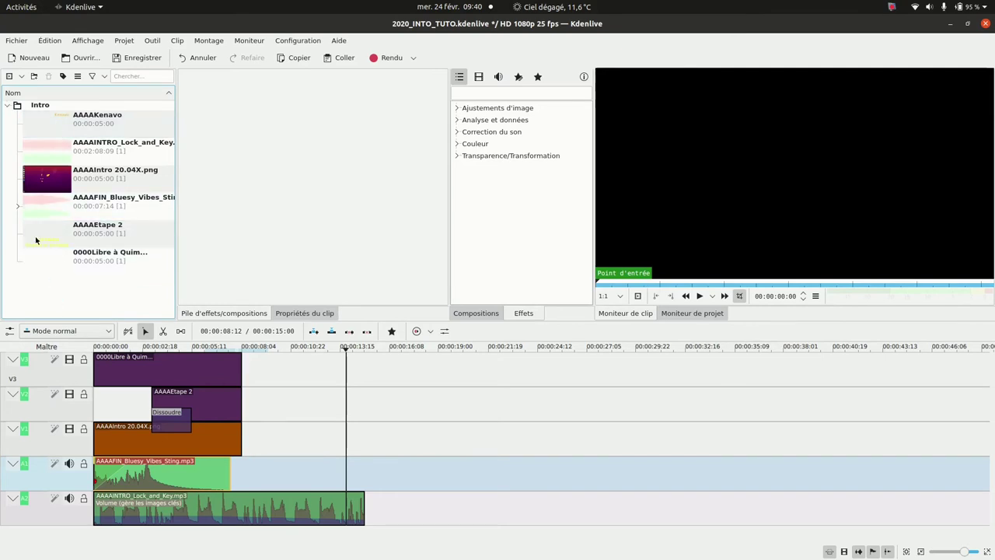
left_click(7, 109)
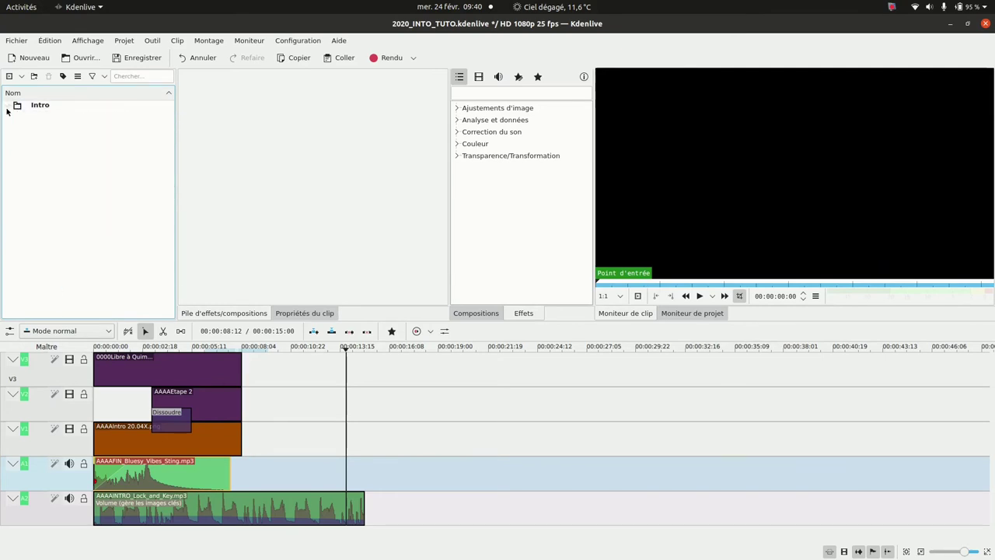
left_click(33, 77)
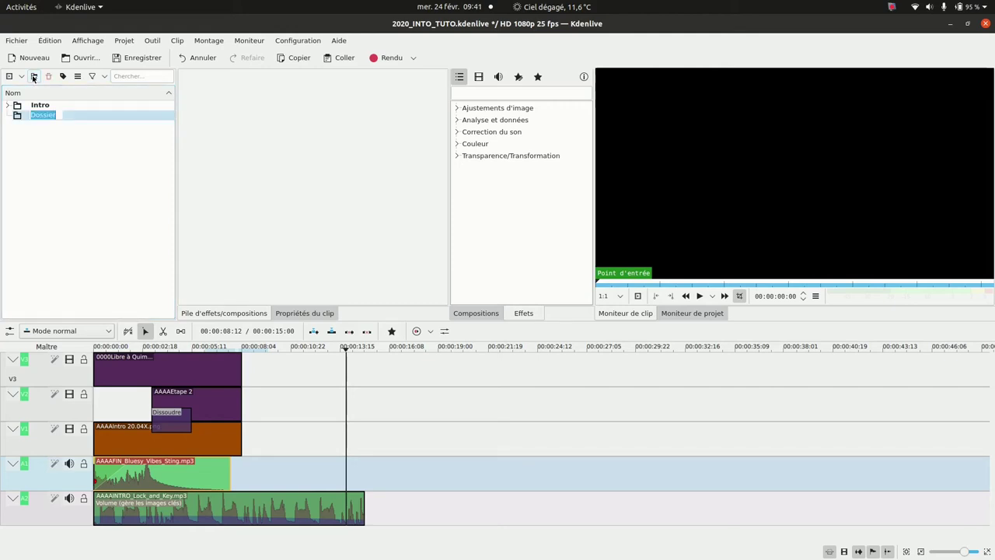
type("Tuto freebox")
key("Return")
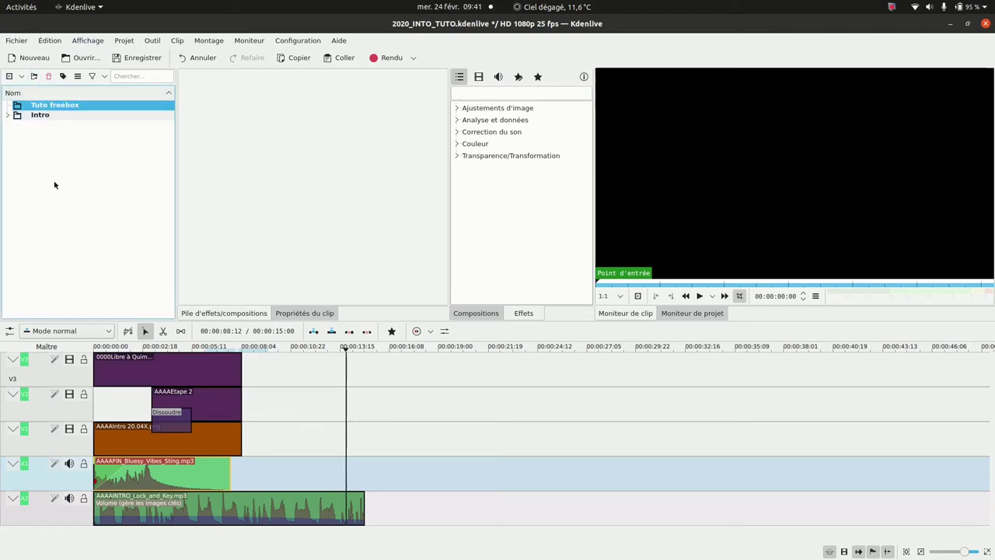
left_click(397, 349)
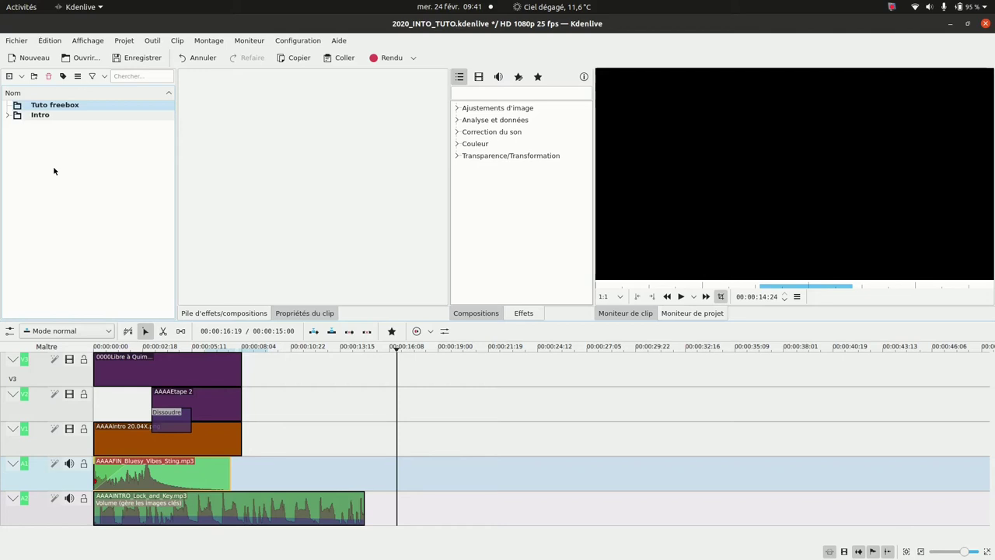
Switch to the Fichiers file manager and look through the Montage Préparation folder in Vidéos and the photo location
mouse_move(2, 187)
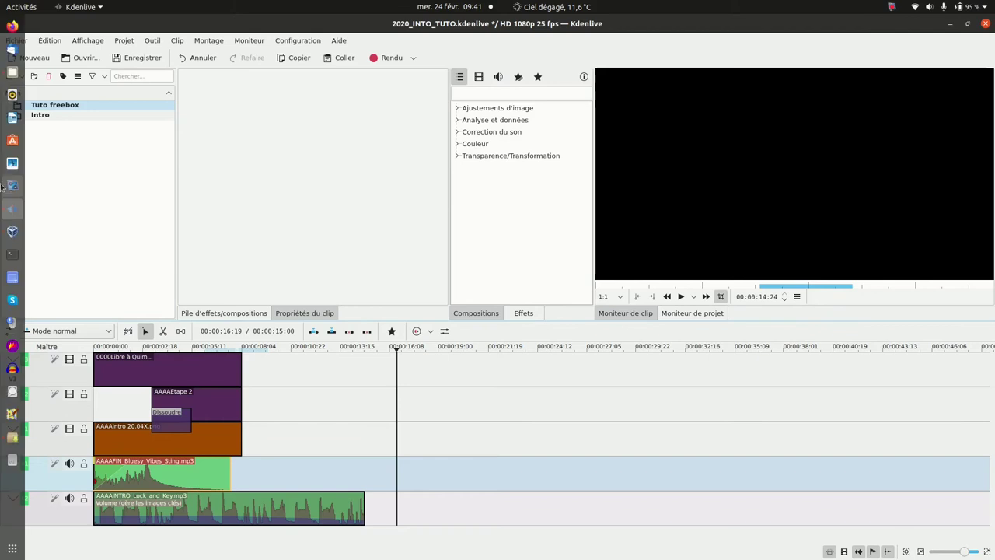
left_click(12, 72)
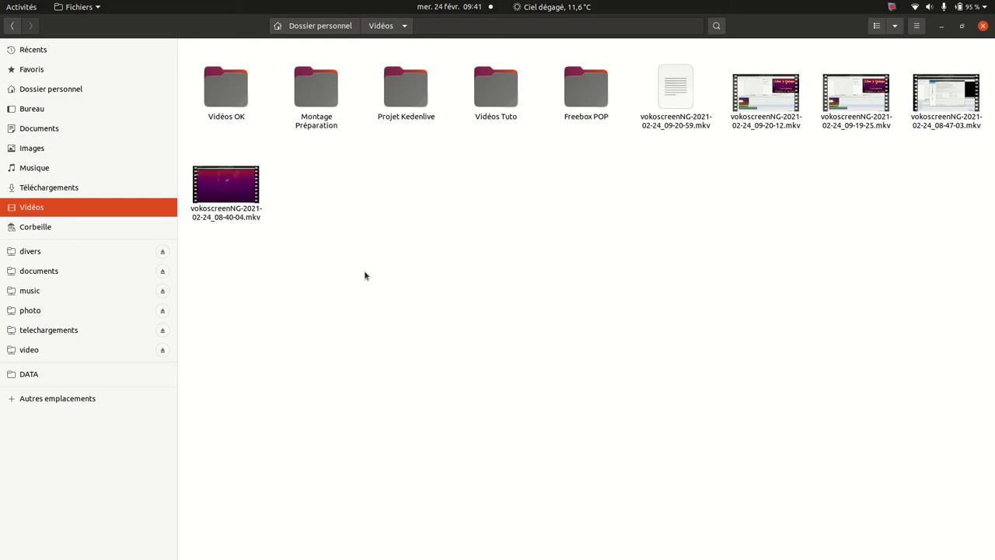
double_click(320, 76)
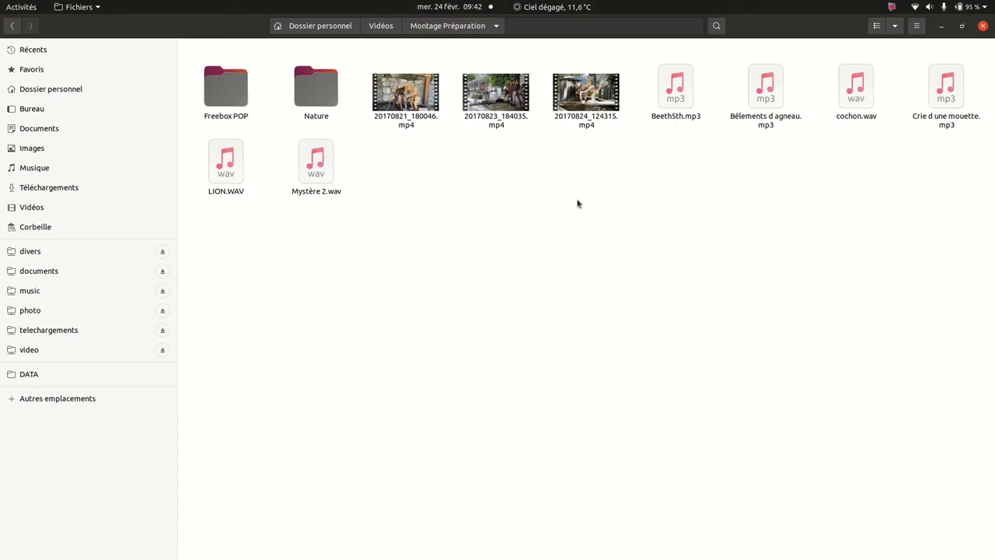
left_click(38, 312)
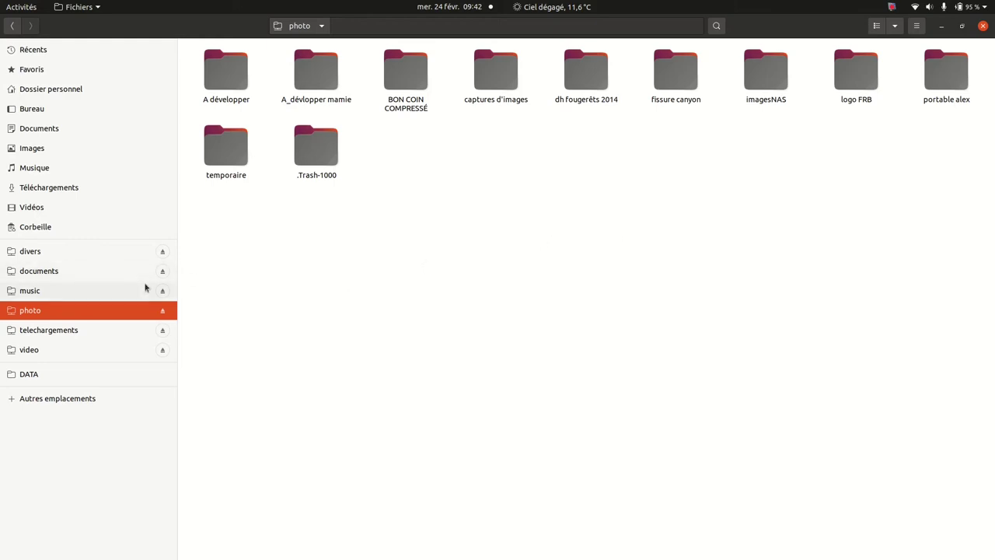
Review the contents of the Montage Préparation folder in Vidéos and switch back to Kdenlive
left_click(23, 209)
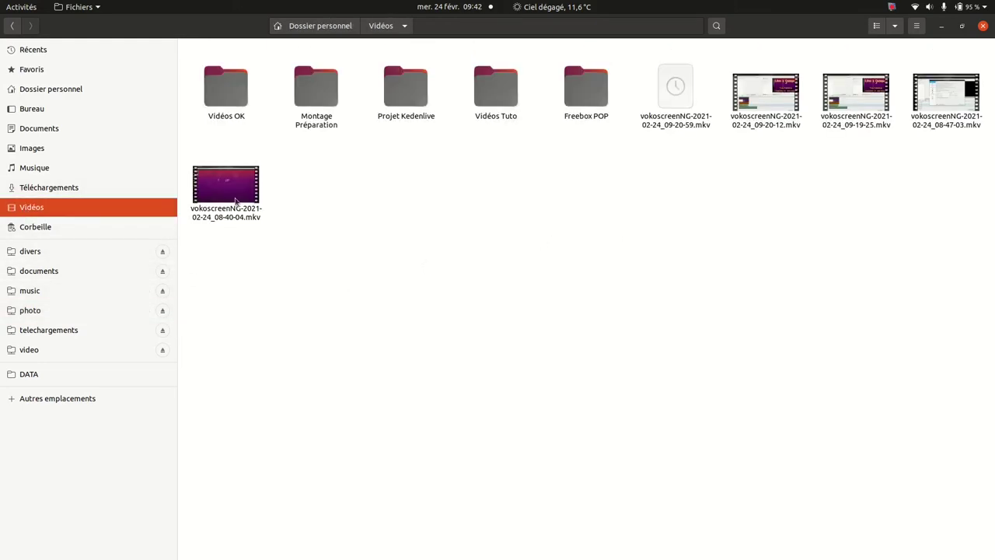
left_click(311, 99)
double_click(310, 97)
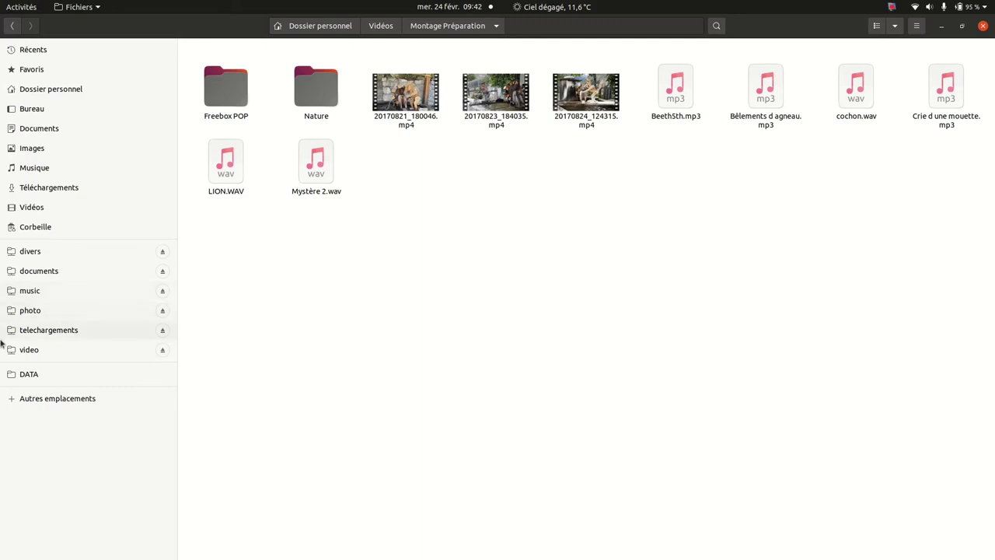
mouse_move(2, 336)
left_click(13, 208)
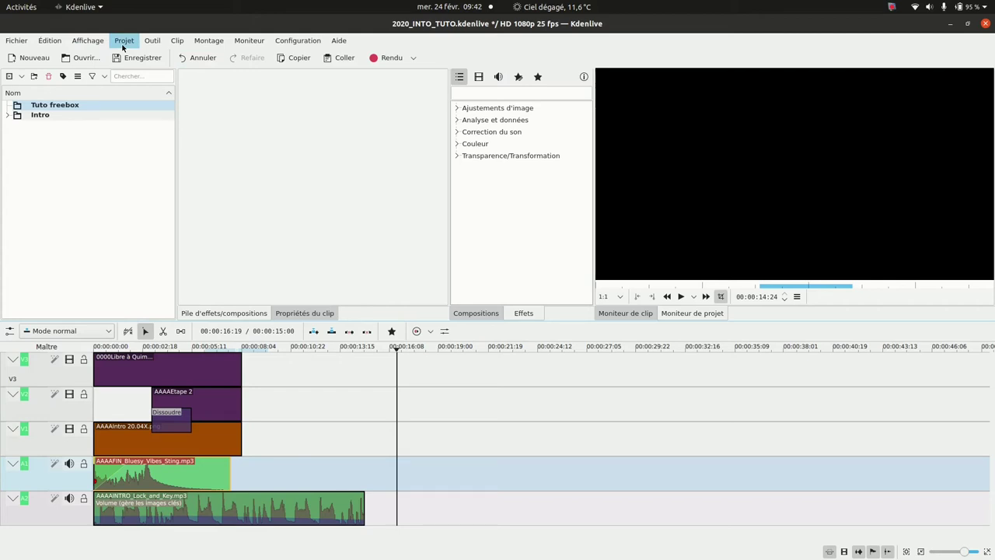
Start adding a clip or folder to the project and go up from Nature through Vidéos to the file system root
left_click(124, 40)
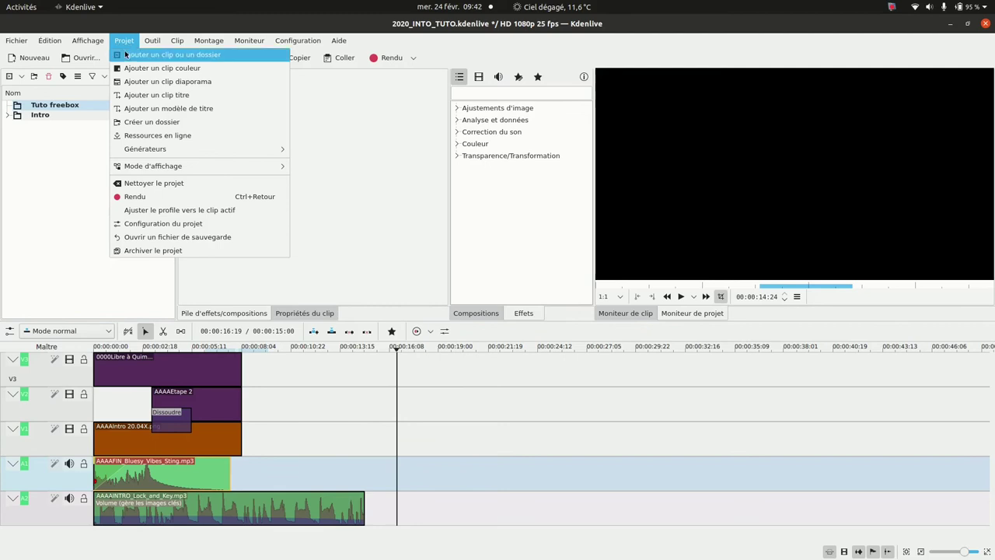
left_click(126, 54)
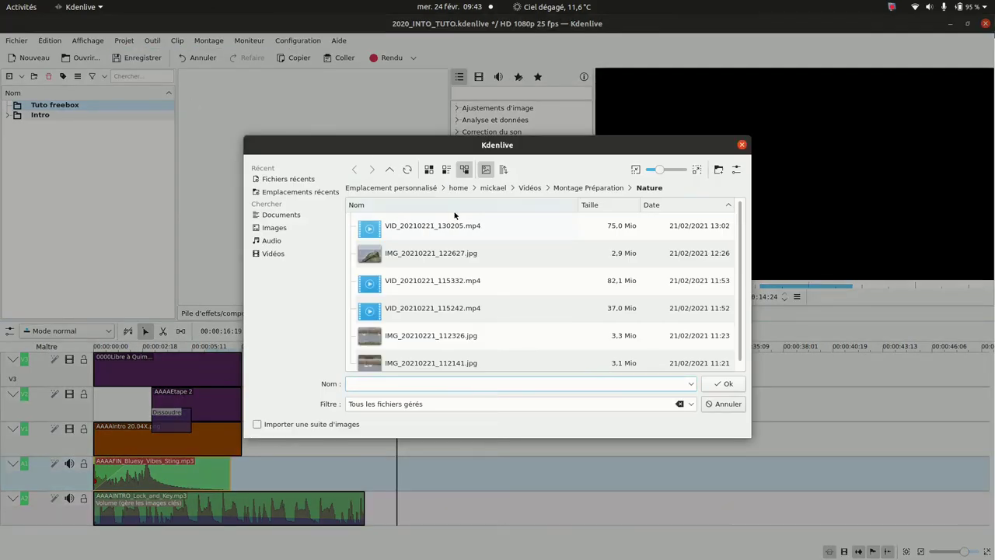
left_click(531, 189)
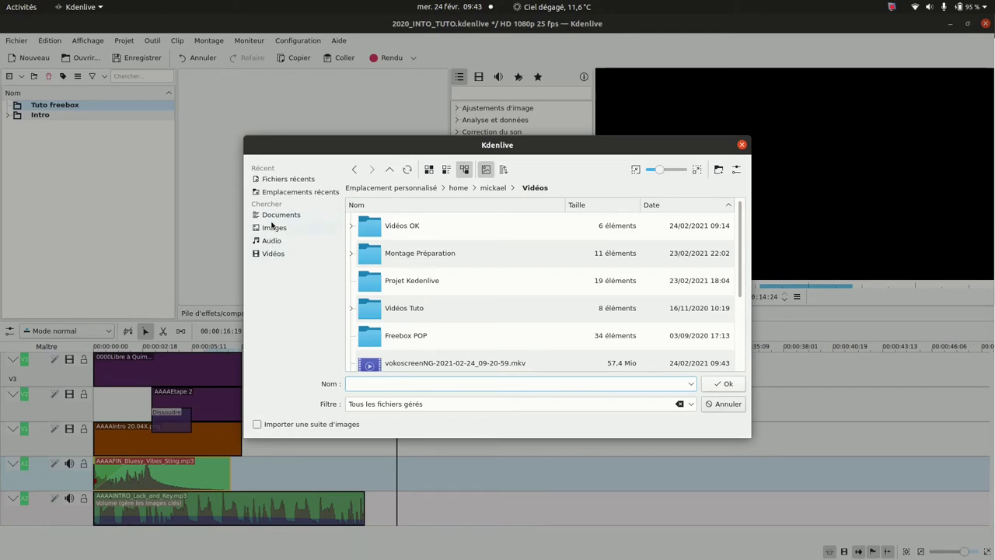
left_click(383, 189)
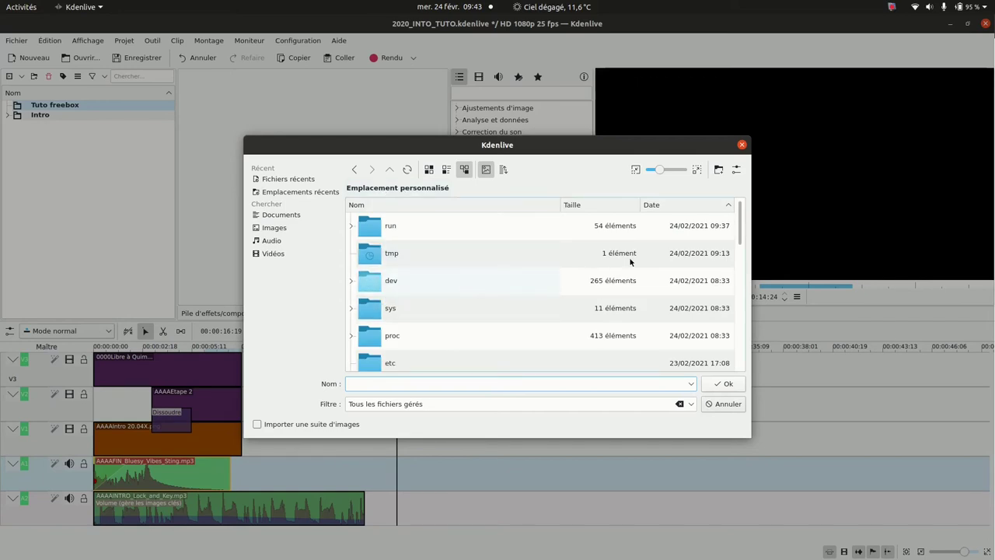
Browse from the file system root through the home folder and Vidéos to Montage Préparation > Freebox POP
left_click_drag(738, 227, 733, 347)
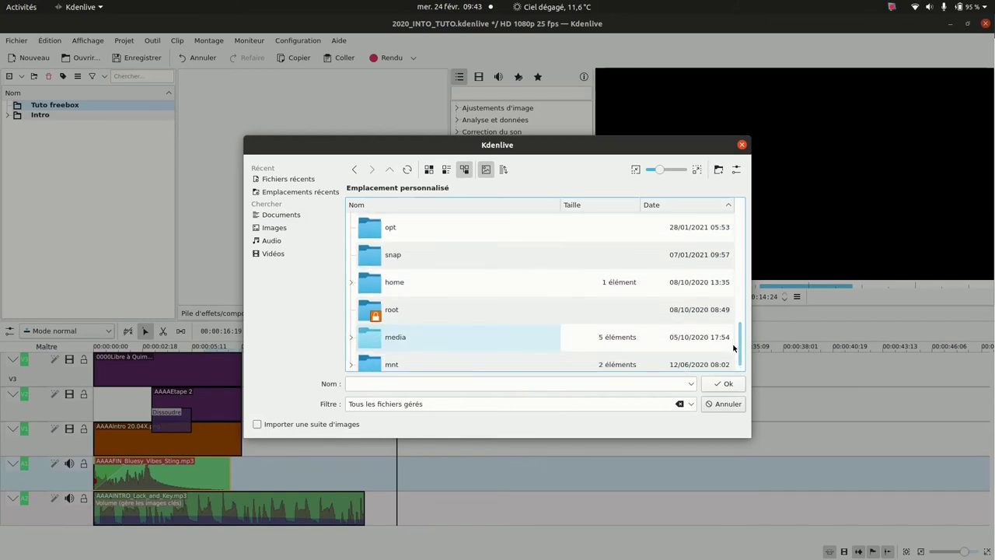
left_click(353, 283)
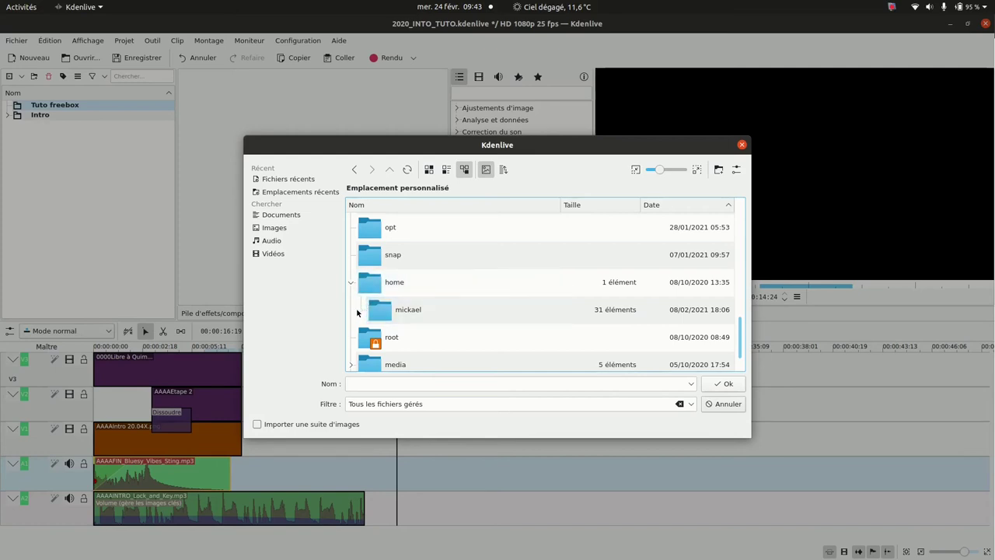
left_click(358, 311)
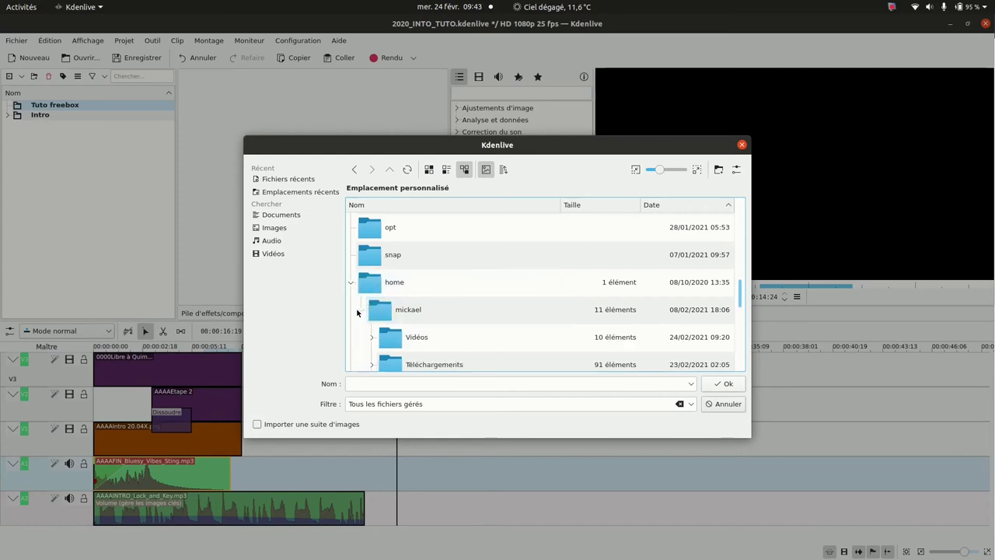
double_click(394, 337)
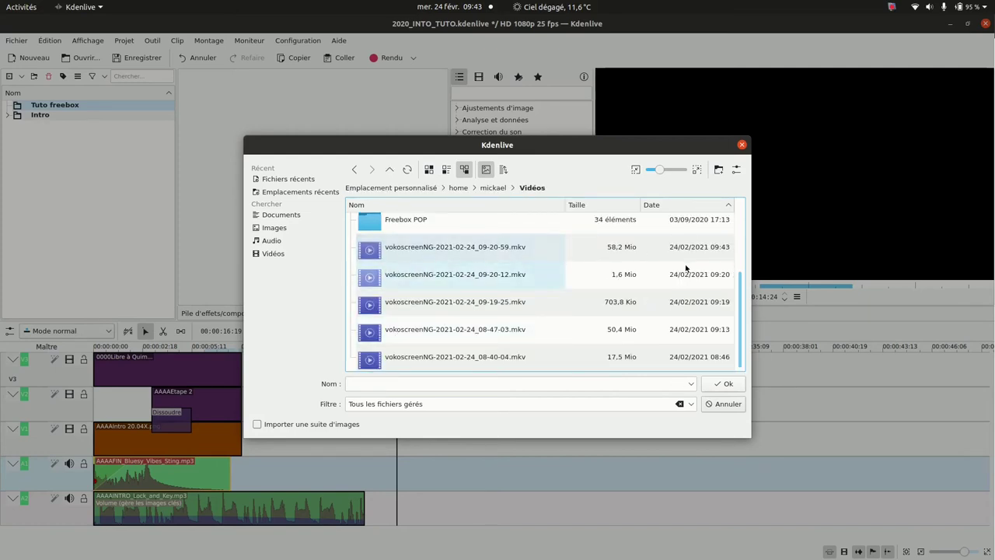
scroll(386, 253, "up", 3)
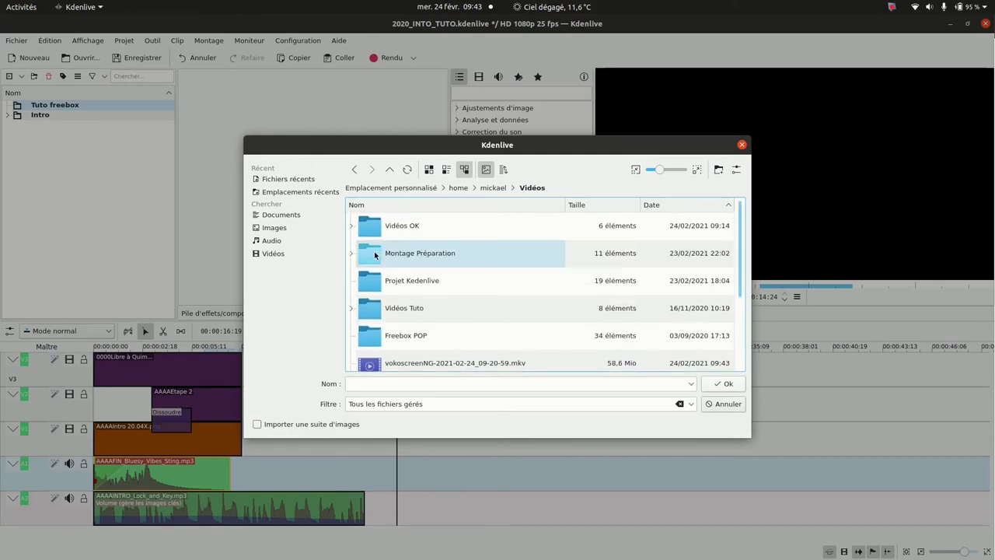
left_click(351, 253)
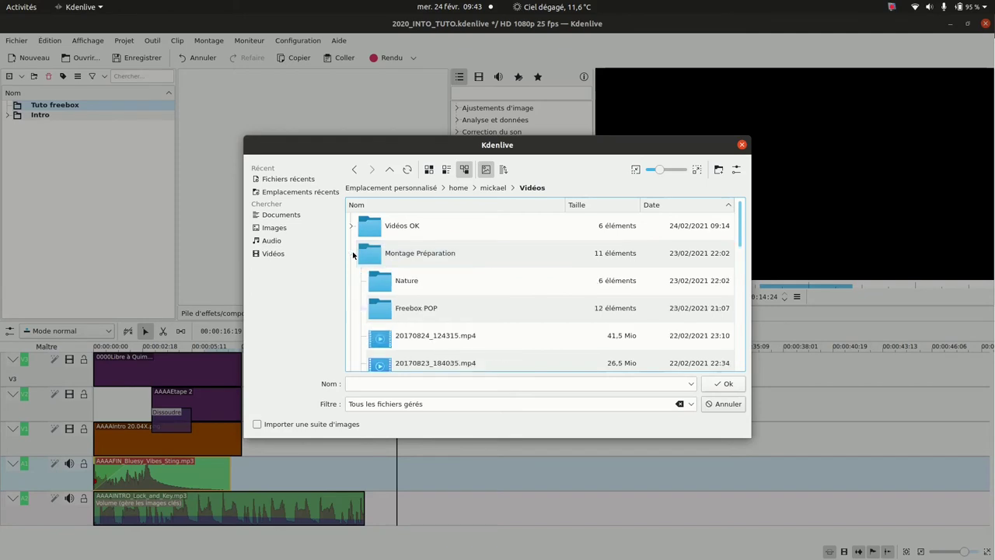
double_click(385, 311)
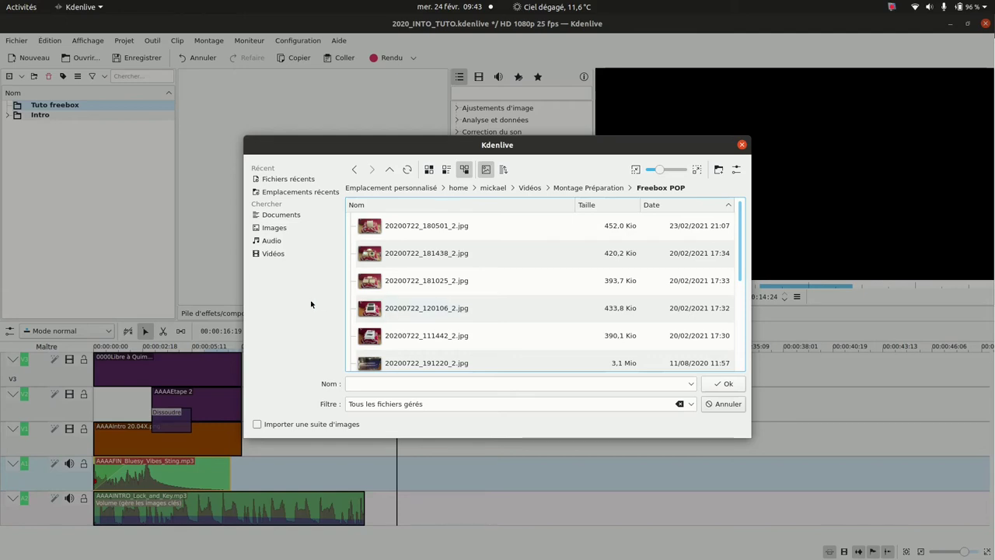
Reopen Freebox POP starting from Vidéos and import all its files, from 20200722_180501_2.jpg to Tiptoe_Out_the_Back.mp3
left_click(526, 188)
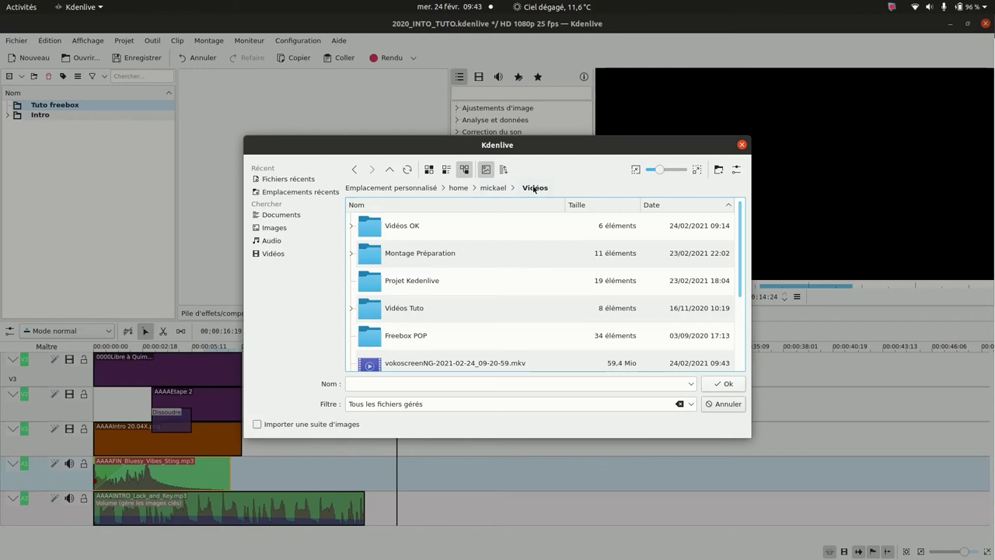
left_click(352, 252)
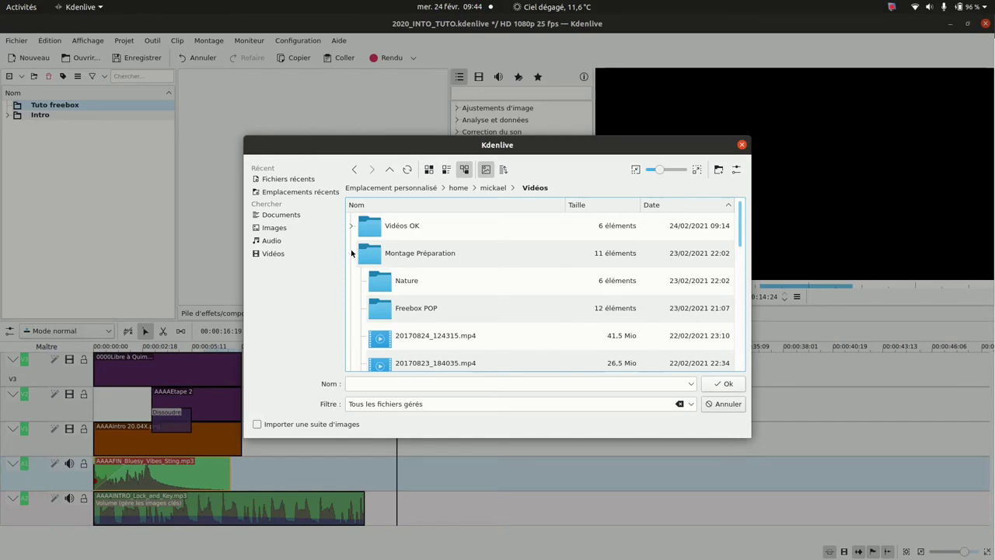
double_click(386, 315)
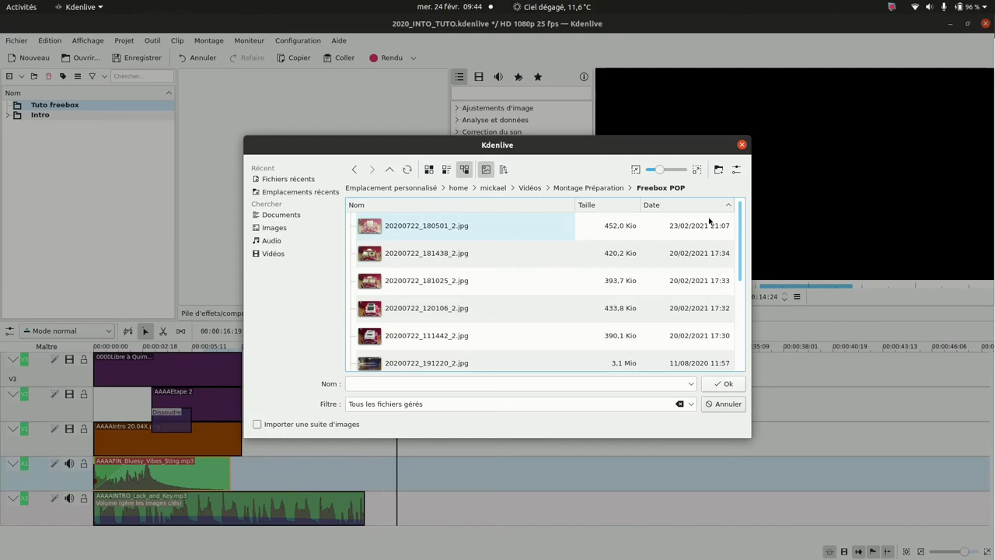
mouse_move(738, 224)
left_mouse_down()
mouse_move(743, 386)
mouse_move(749, 213)
left_mouse_up()
left_click(397, 225)
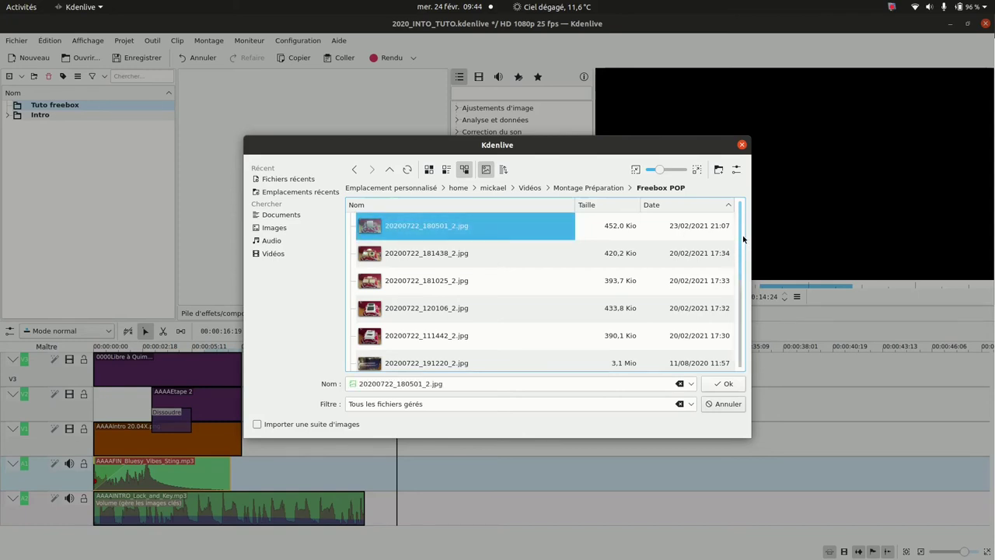
left_click_drag(744, 239, 743, 362)
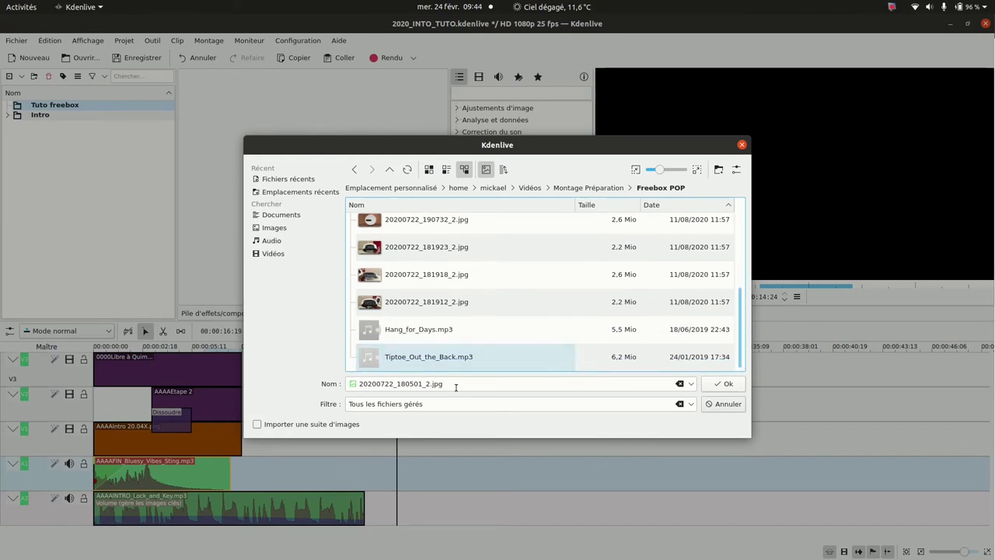
left_click(391, 360, "shift")
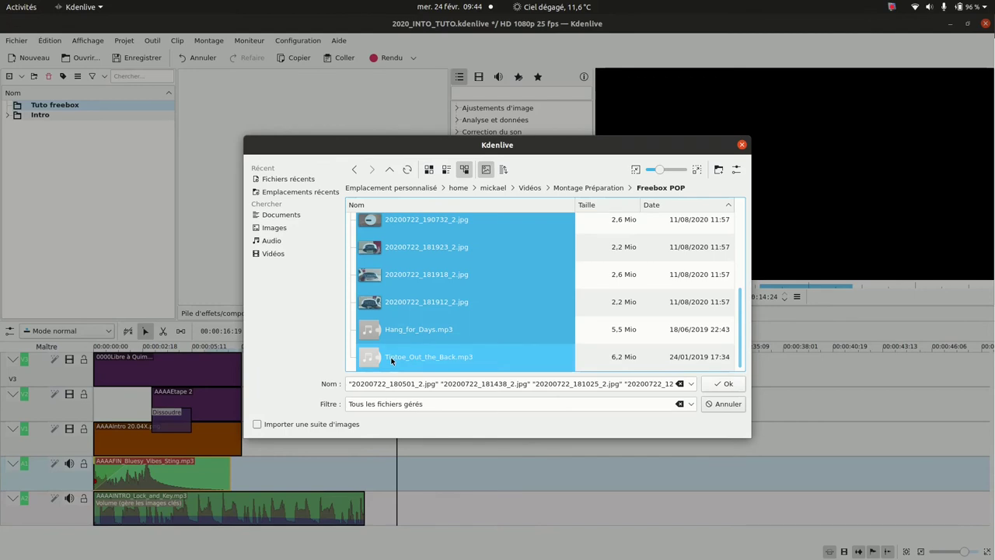
left_click(726, 385)
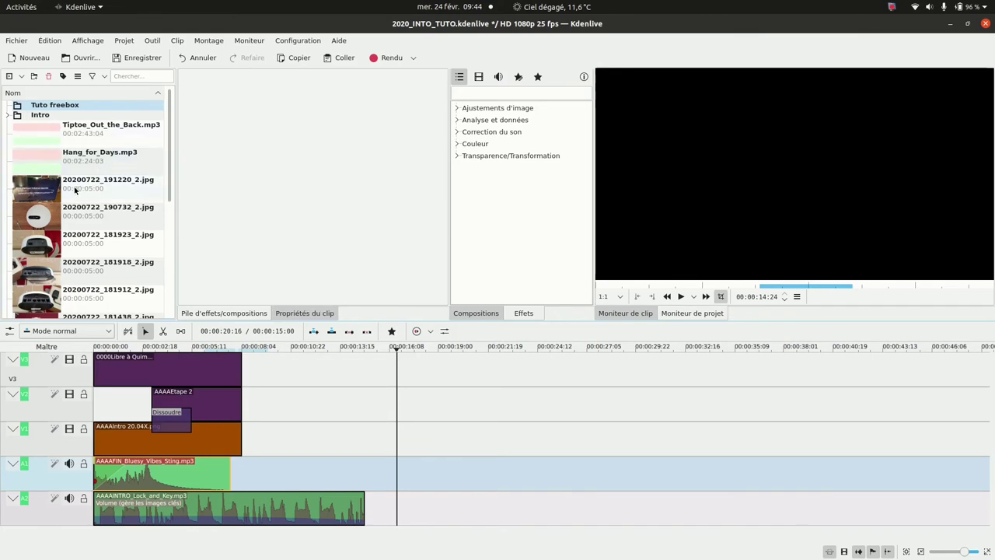
left_click(9, 116)
left_click(9, 116)
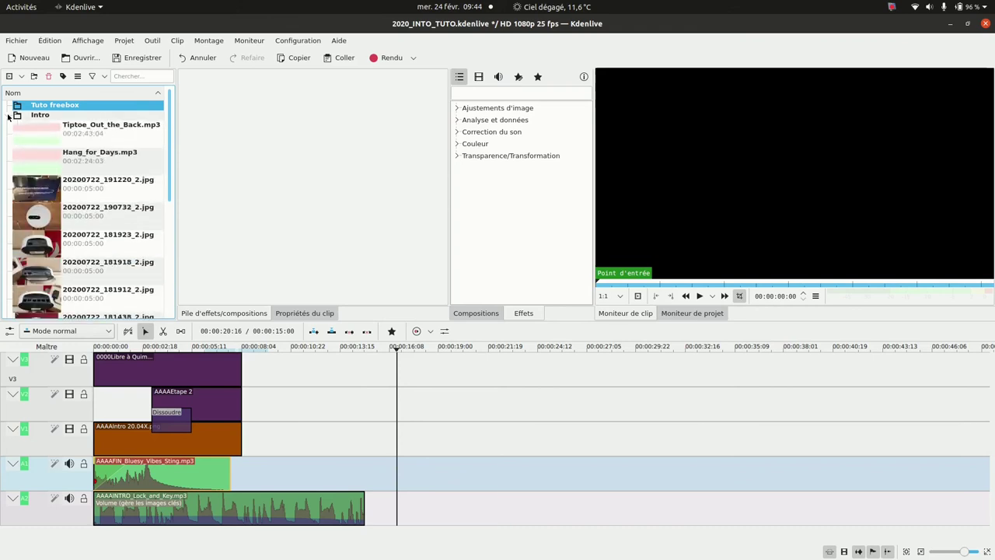
left_click(9, 116)
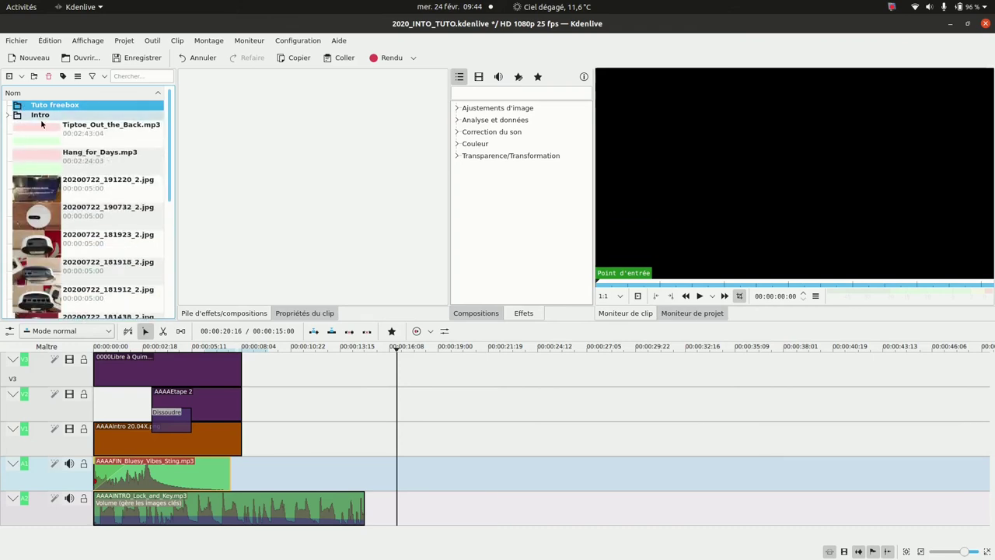
Move all the imported clips, from Tiptoe_Out_the_Back.mp3 to 20200722_111442_2.jpg, into the Tuto freebox folder
left_click(26, 134)
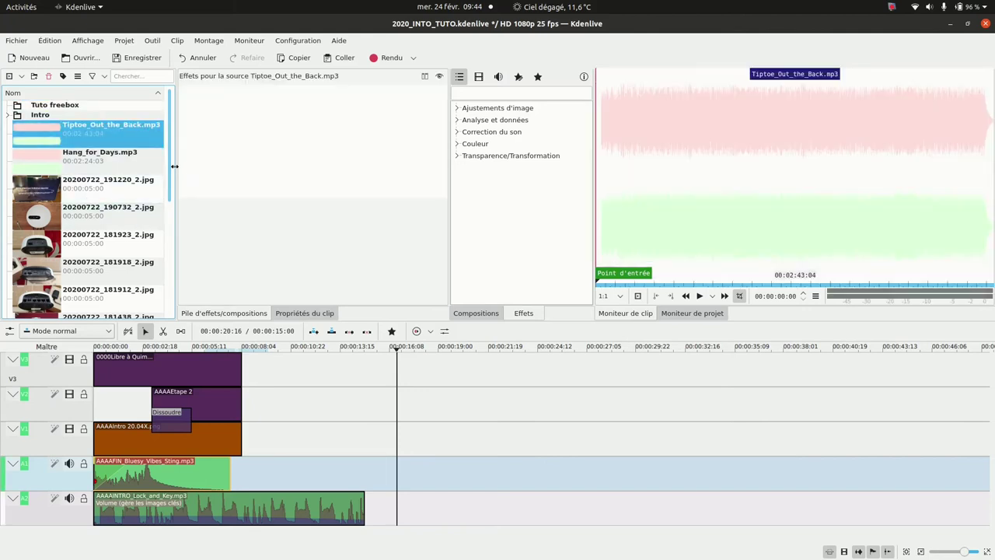
left_click_drag(169, 164, 171, 313)
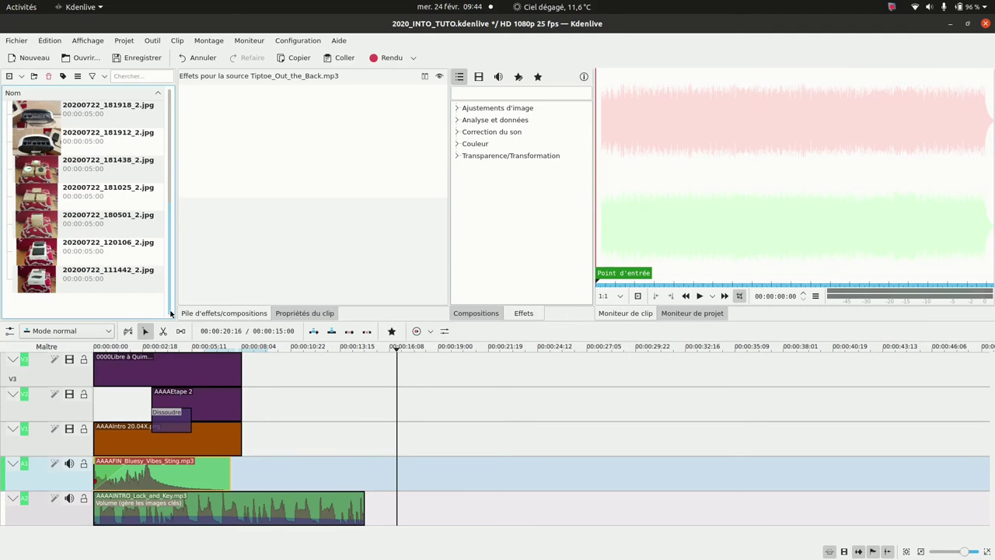
left_click(61, 281, "shift")
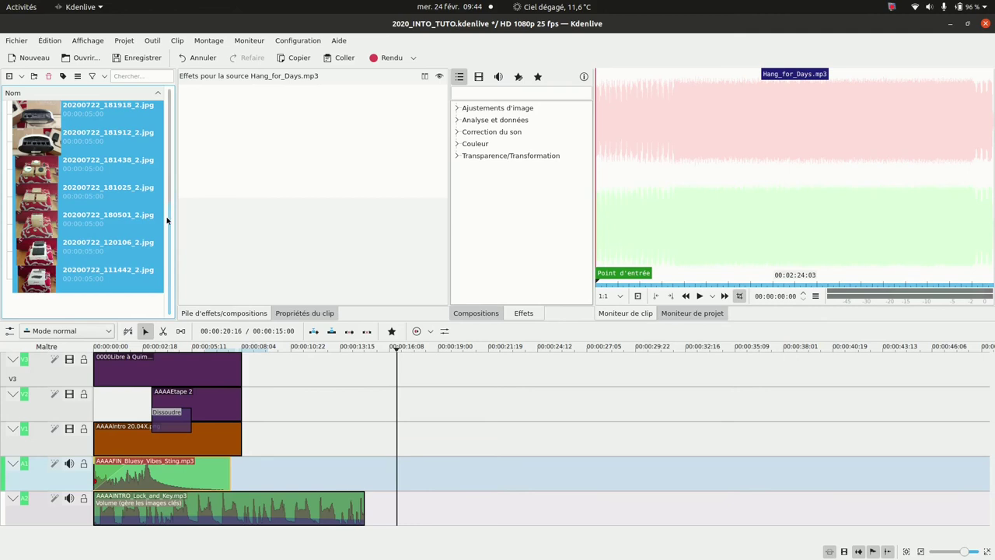
scroll(169, 217, "up", 3)
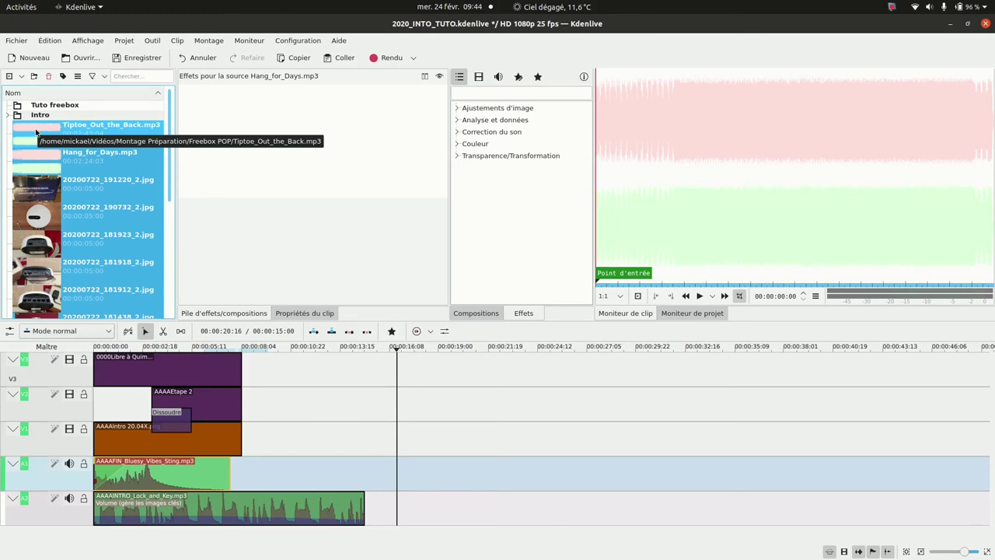
left_click_drag(35, 135, 34, 107)
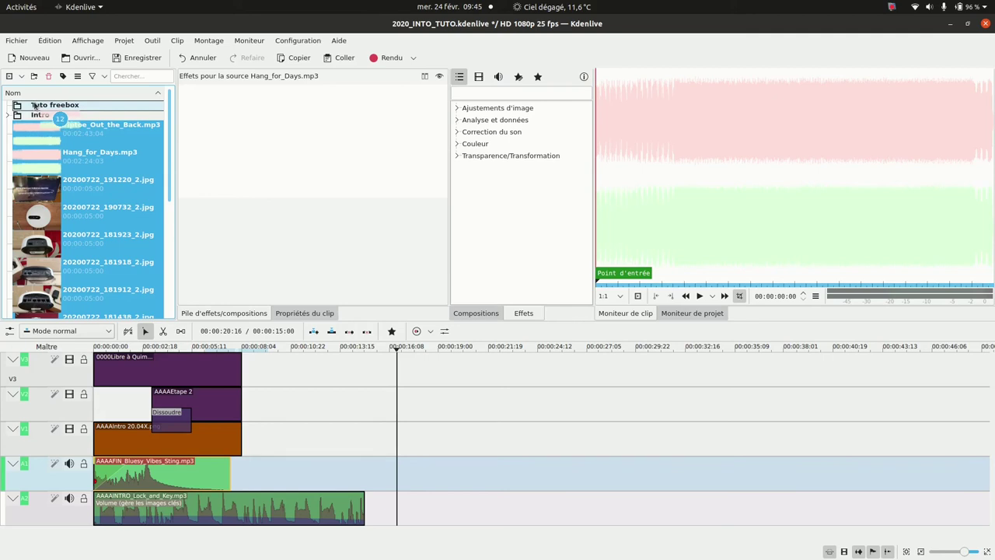
left_click_drag(34, 107, 34, 106)
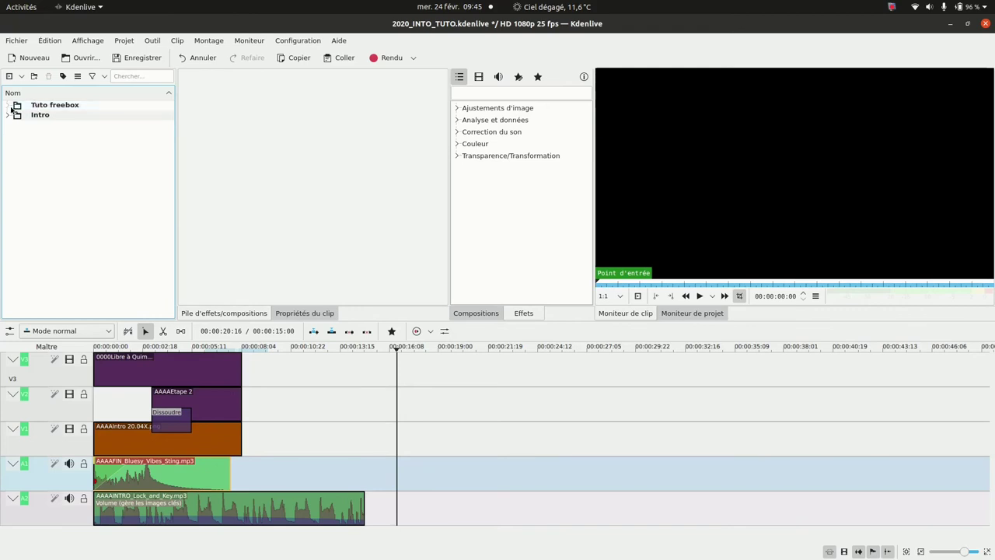
Place 20200722_111442_2.jpg from the Tuto freebox folder on V1 at the playhead, and move the playhead to 00:00:15:17, before the image
left_click(9, 108)
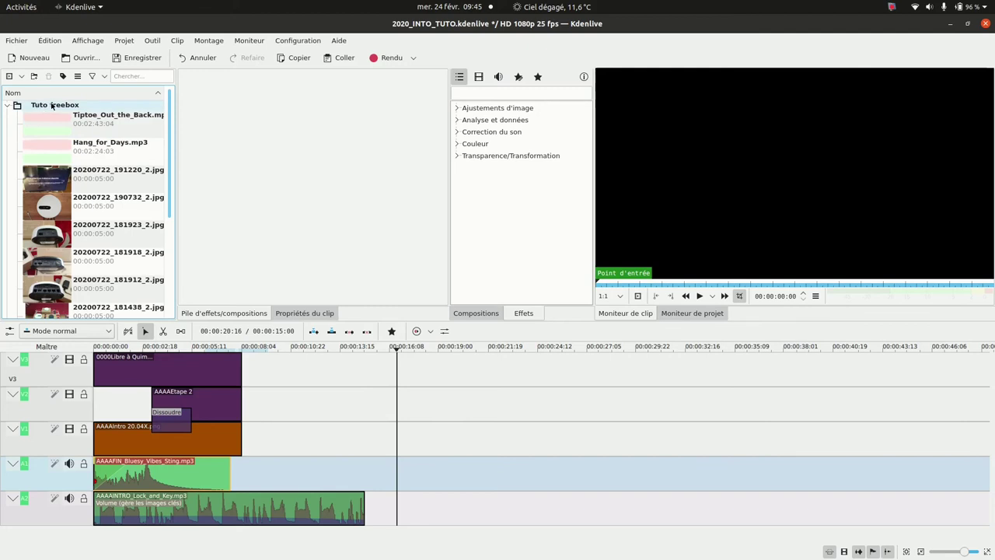
left_click(7, 109)
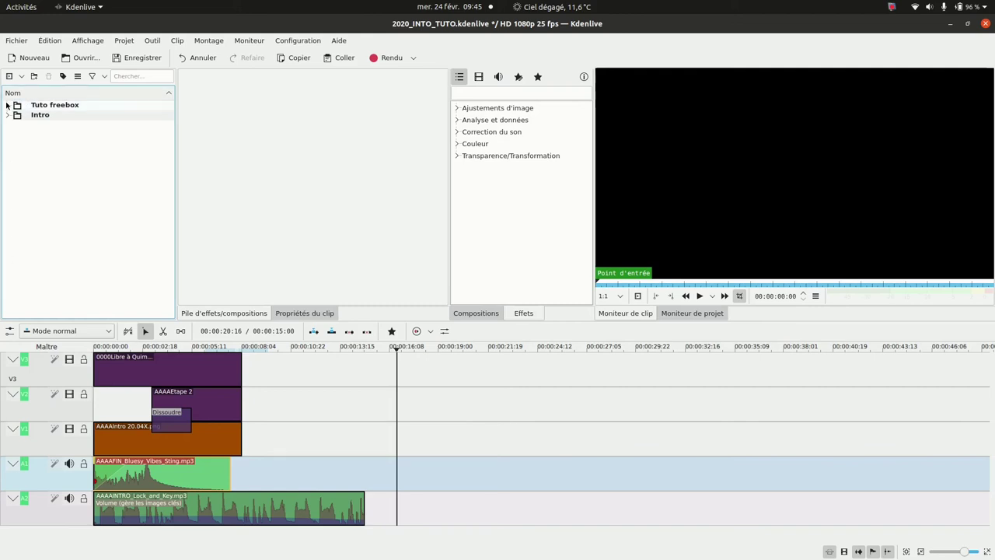
left_click(7, 106)
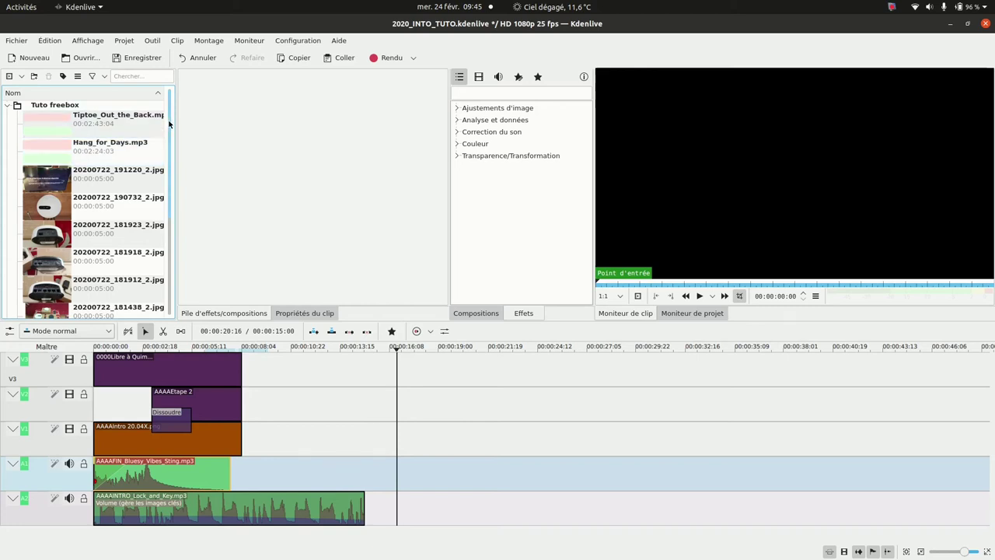
left_click_drag(169, 125, 174, 226)
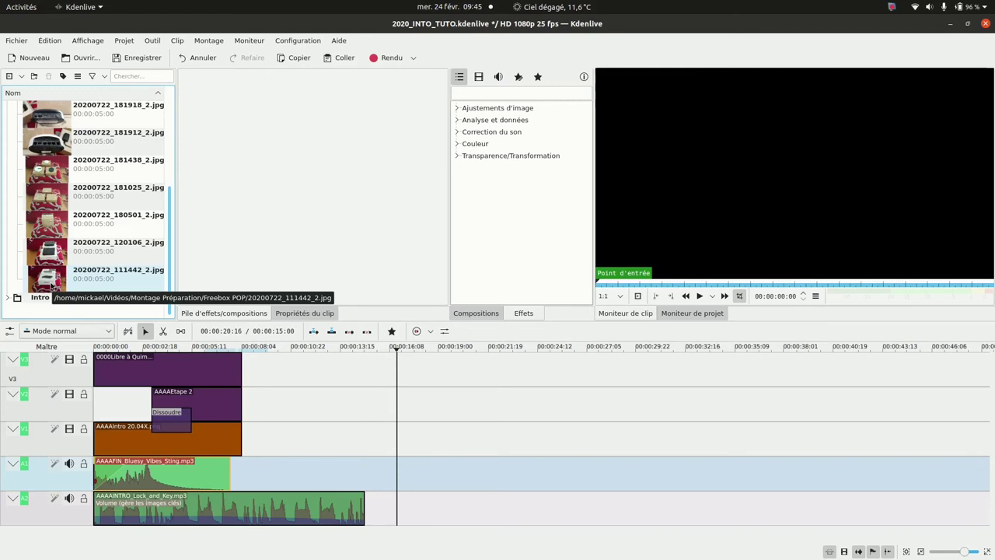
left_click_drag(51, 286, 400, 436)
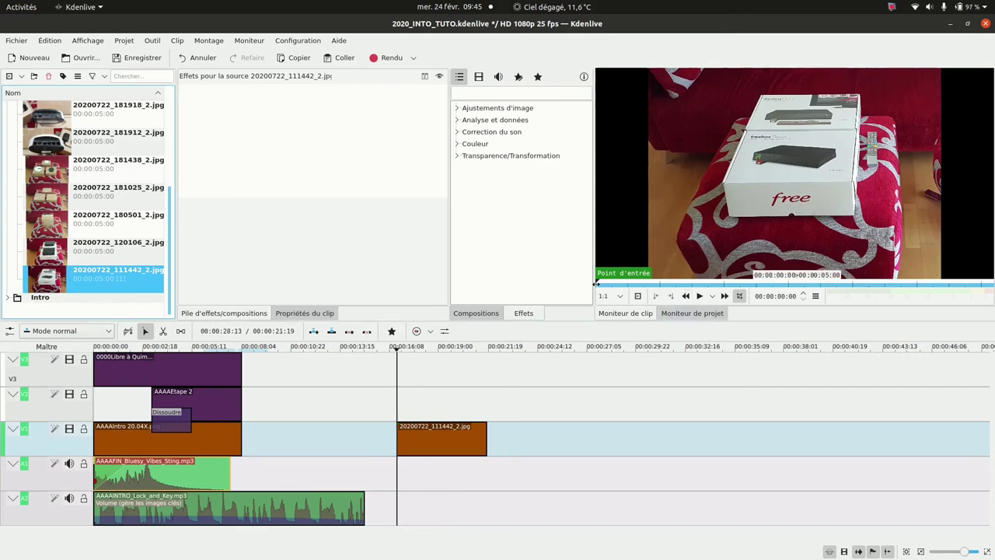
left_click(378, 348)
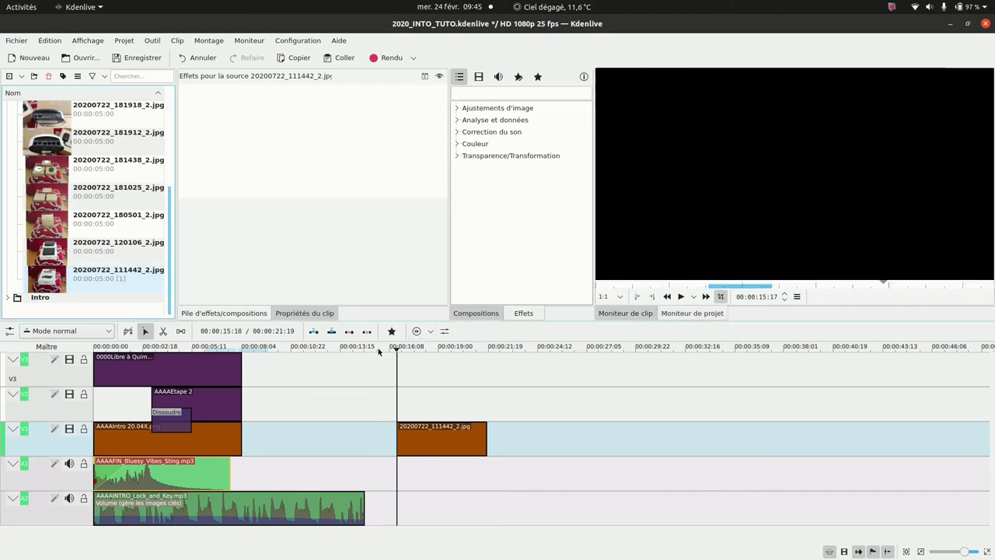
Play back the timeline from 00:00:15:17 across the 20200722_111442_2.jpg image on V1 and select that clip
left_click(681, 296)
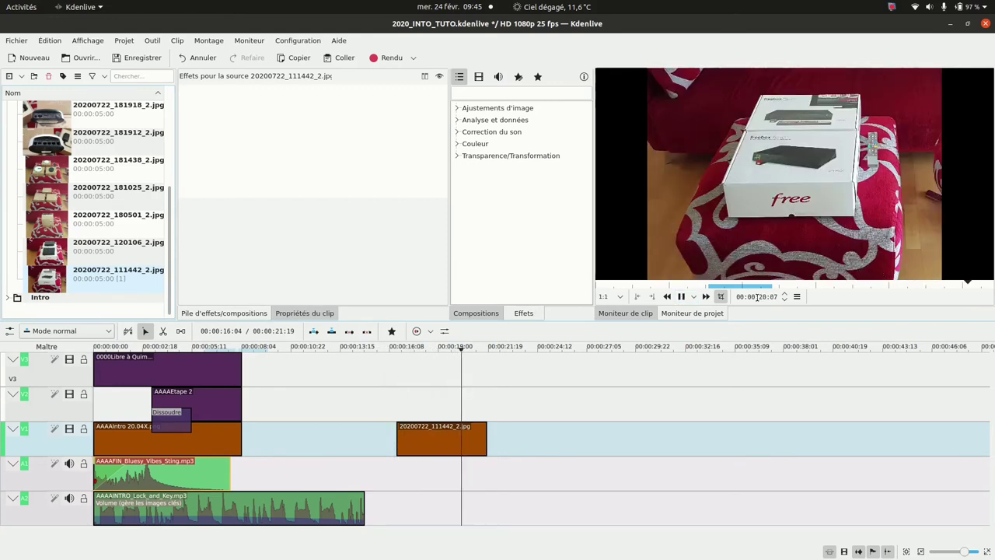
left_click(434, 440)
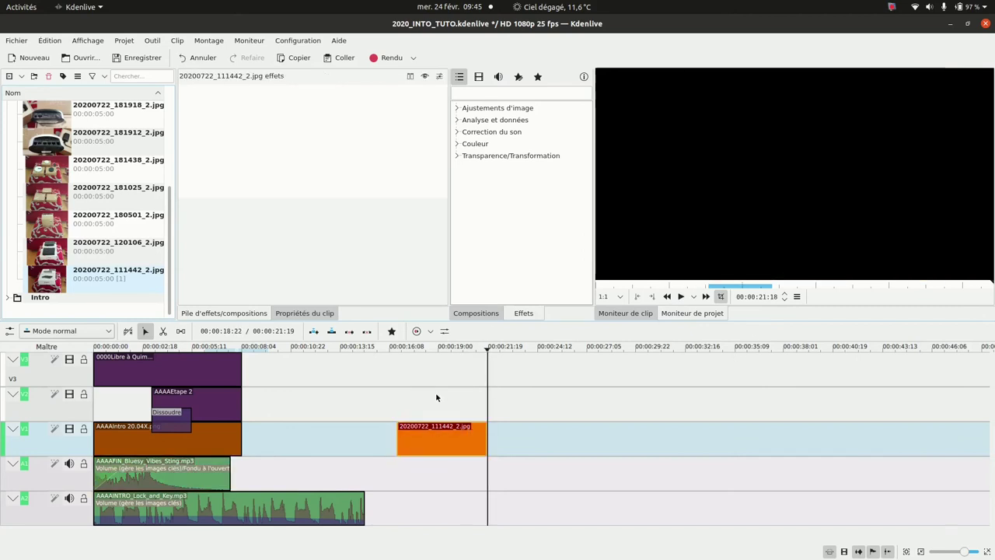
left_click(433, 437)
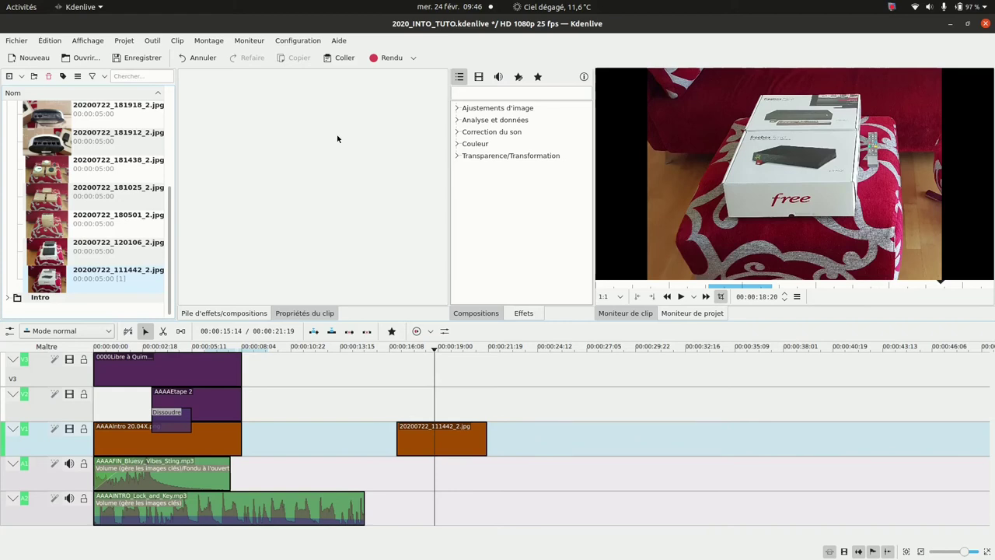
Check the default duration of image clips in the general Kdenlive settings and close the configuration
left_click(298, 40)
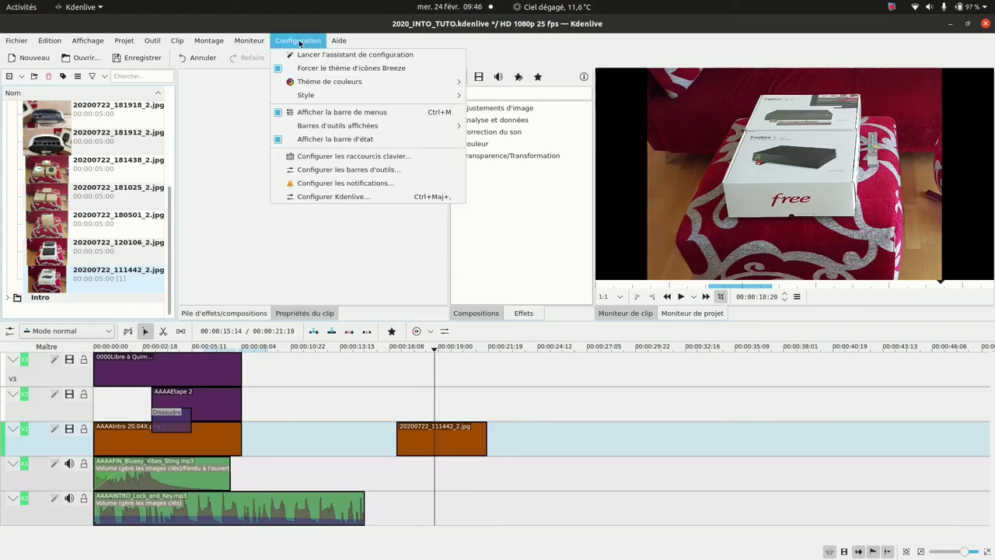
left_click(319, 142)
left_click(321, 197)
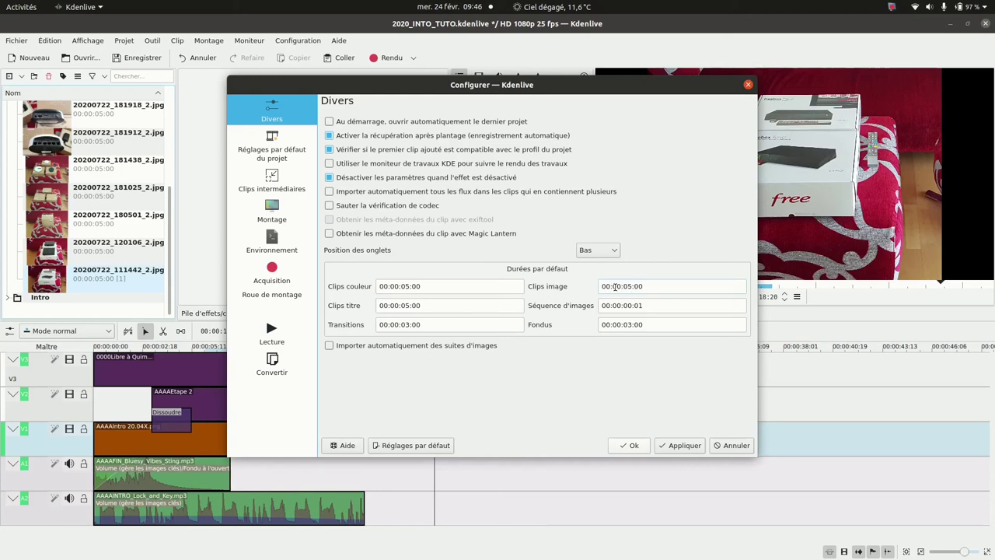
left_click(729, 448)
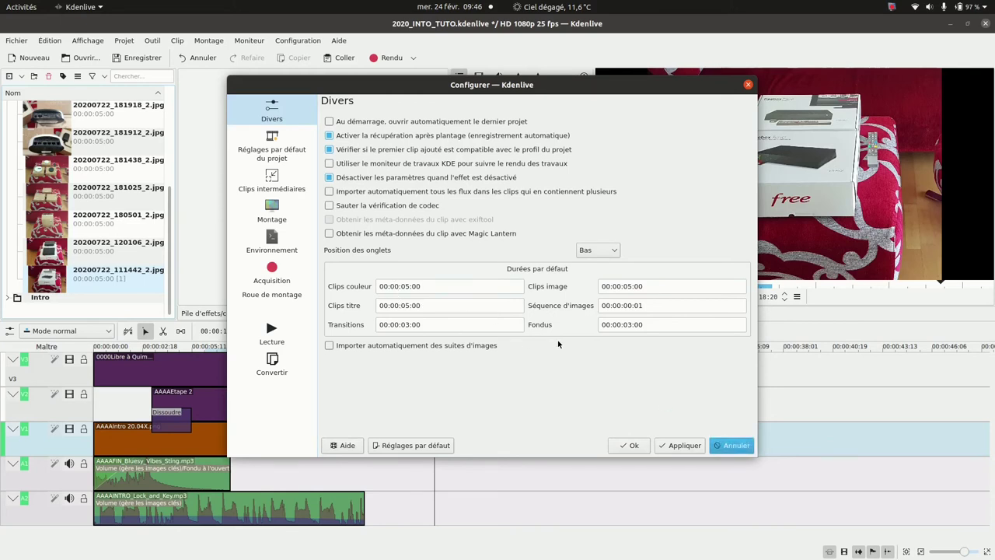
left_click(632, 447)
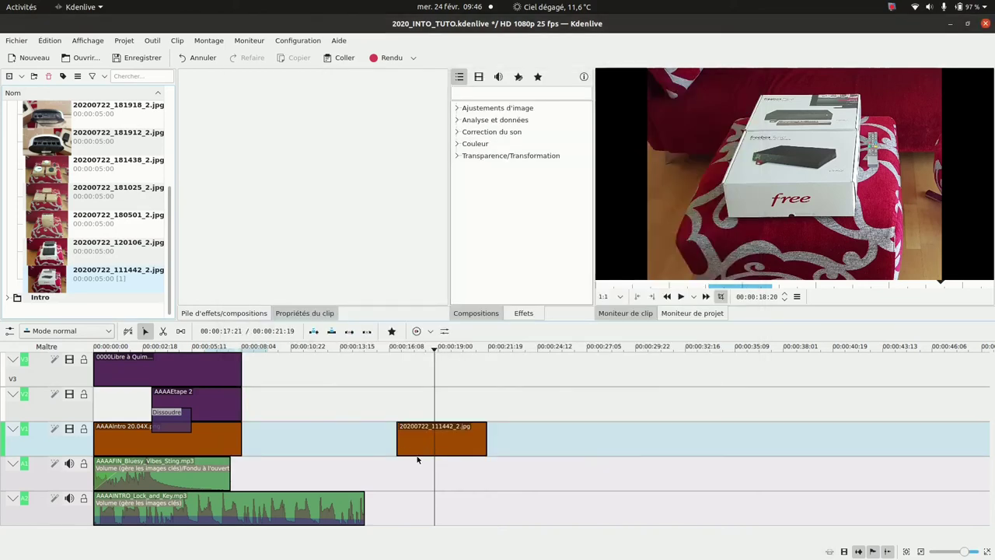
Place 20200722_120106_2.jpg on V1 directly after 20200722_111442_2.jpg, and Tiptoe_Out_the_Back.mp3 on A1 aligned with the first Freebox image's start
left_click_drag(51, 248, 490, 443)
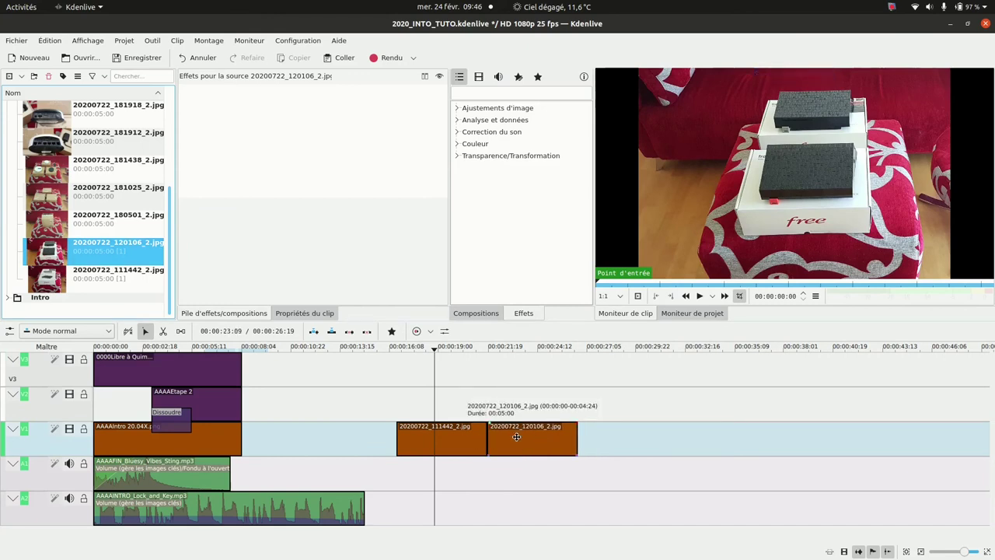
mouse_move(577, 442)
left_mouse_down()
mouse_move(675, 444)
mouse_move(556, 443)
mouse_move(609, 443)
mouse_move(565, 444)
mouse_move(577, 444)
left_mouse_up()
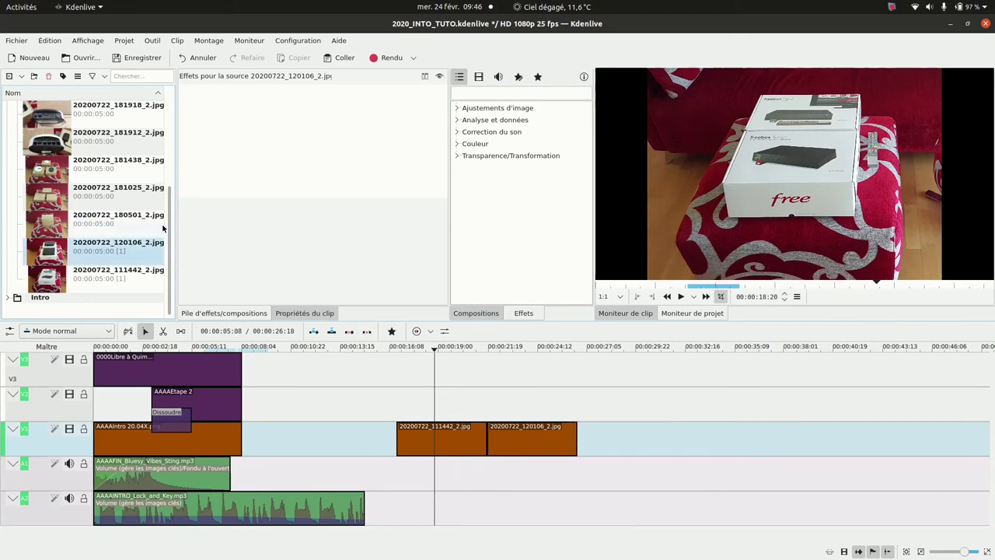
scroll(172, 236, "up", 5)
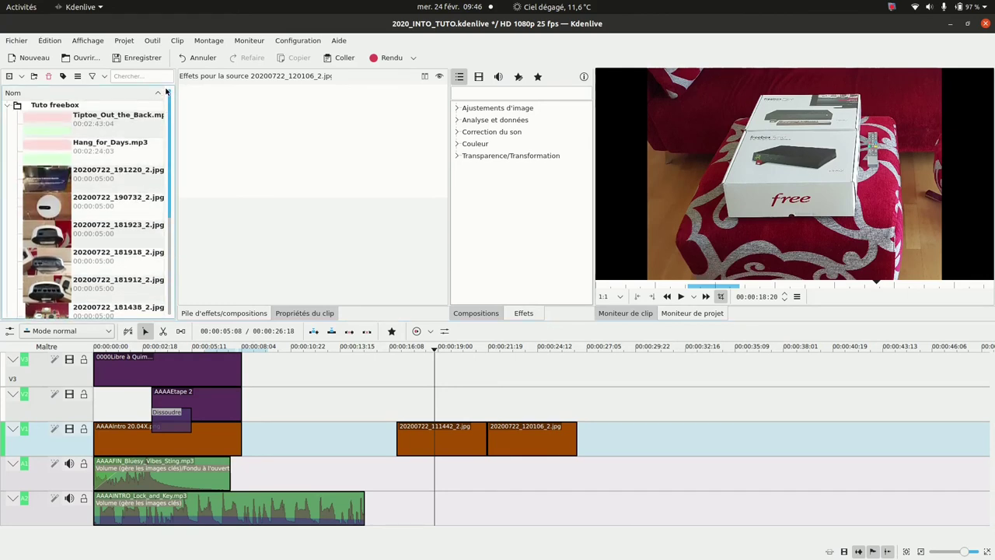
left_click(49, 123)
left_click_drag(49, 123, 398, 483)
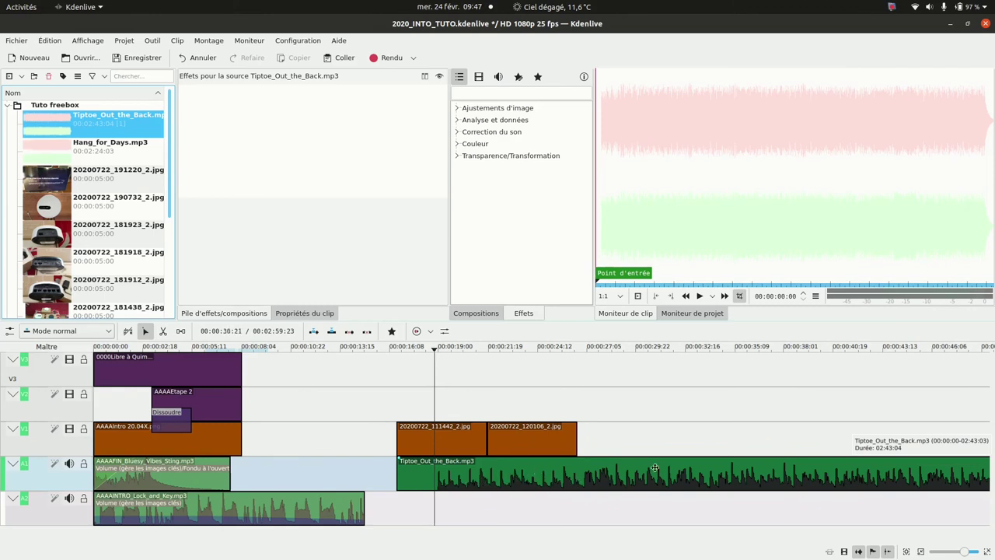
Trim the start of Tiptoe_Out_the_Back.mp3 to the playhead and move the clip back under the first Freebox image's start
left_click(396, 472)
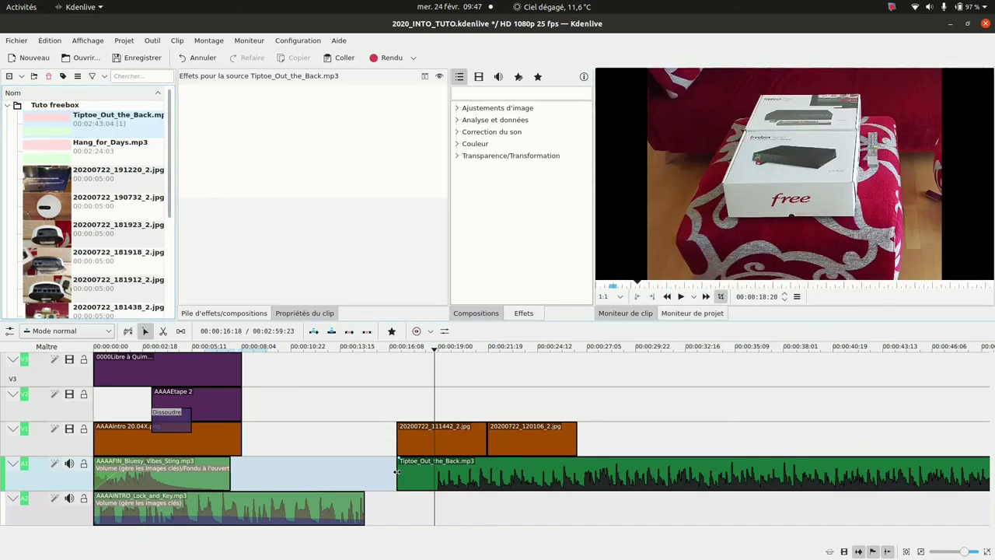
left_click_drag(397, 472, 428, 476)
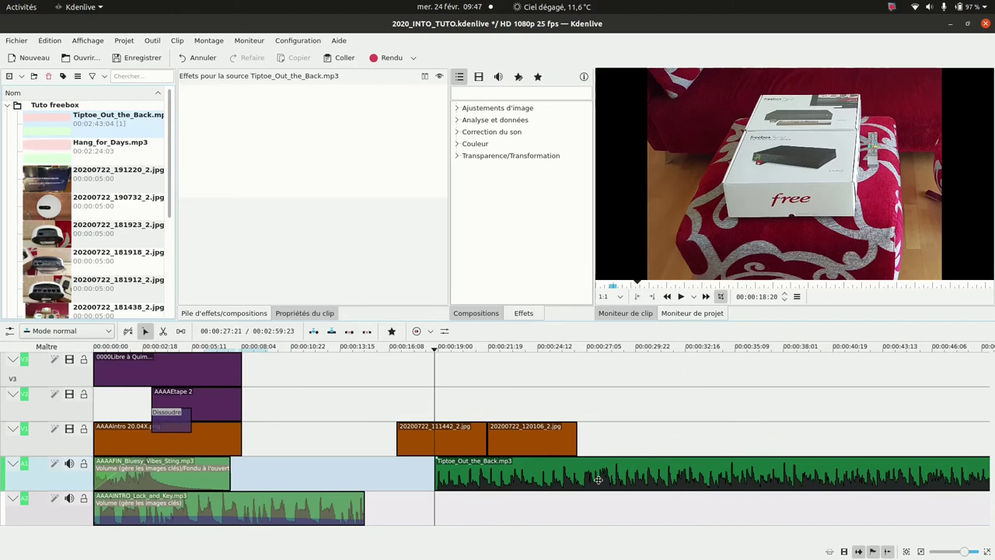
left_click(145, 332)
left_click_drag(612, 477, 575, 483)
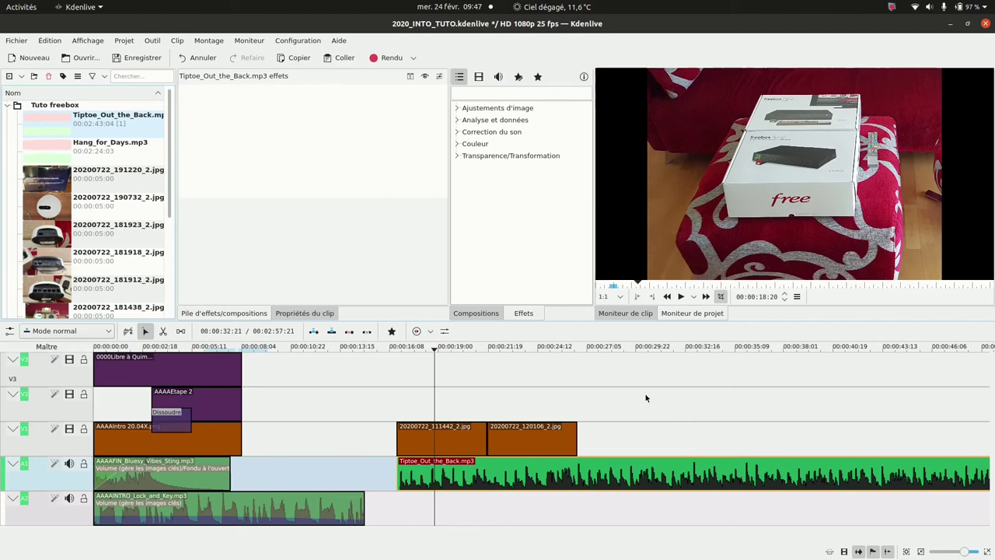
left_click(378, 351)
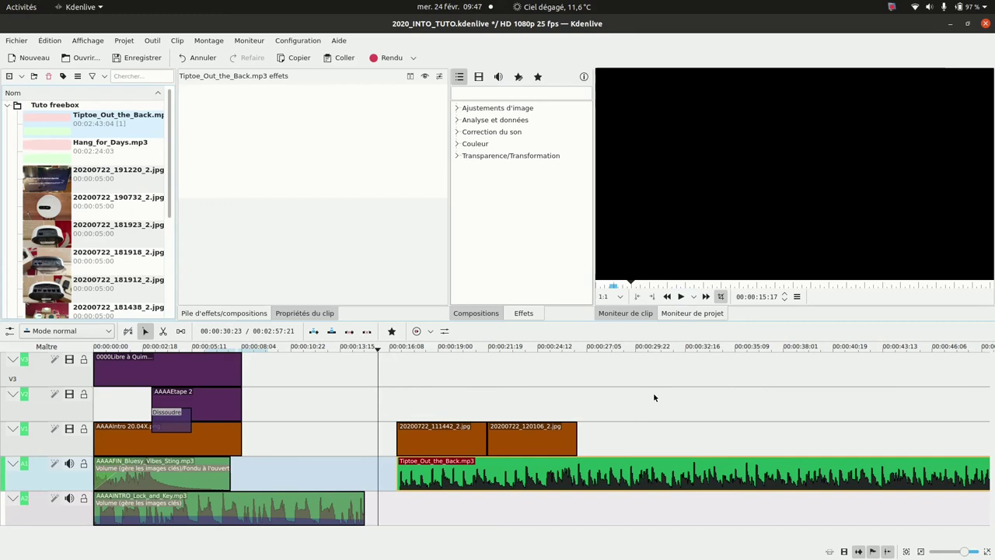
mouse_move(1, 307)
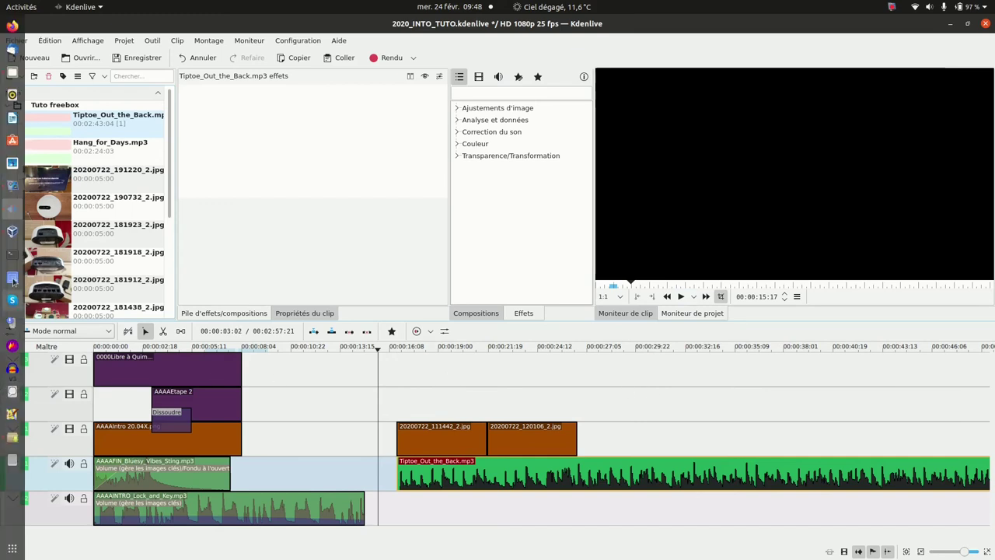
left_click(11, 186)
left_click(144, 248)
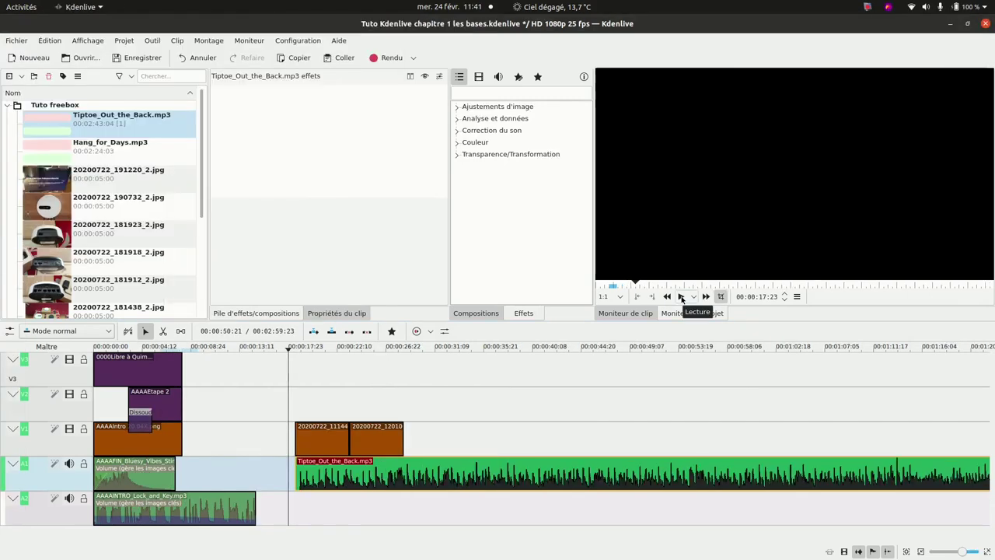
Play back the timeline from 00:00:17:23 to hear how the music starts under the first Freebox image
left_click(681, 297)
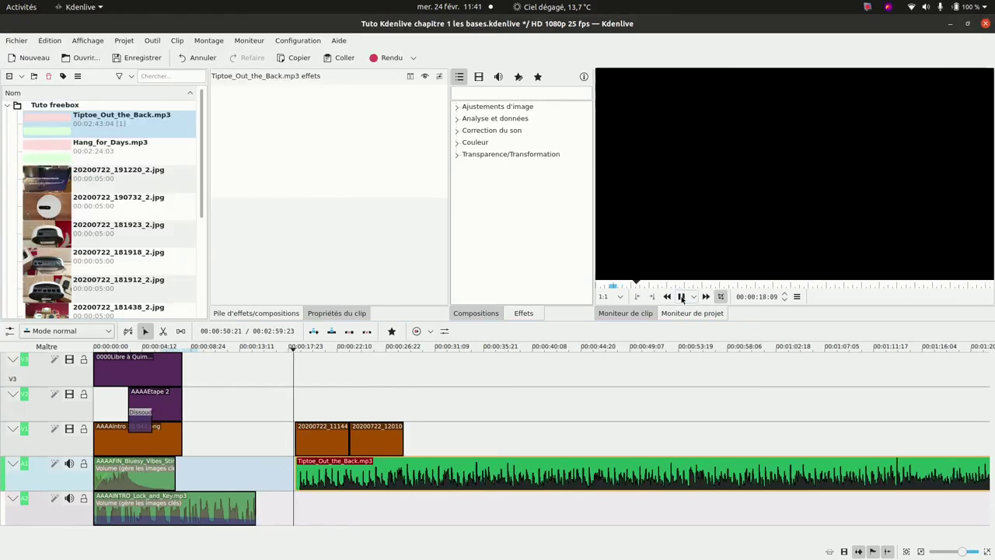
left_click(681, 297)
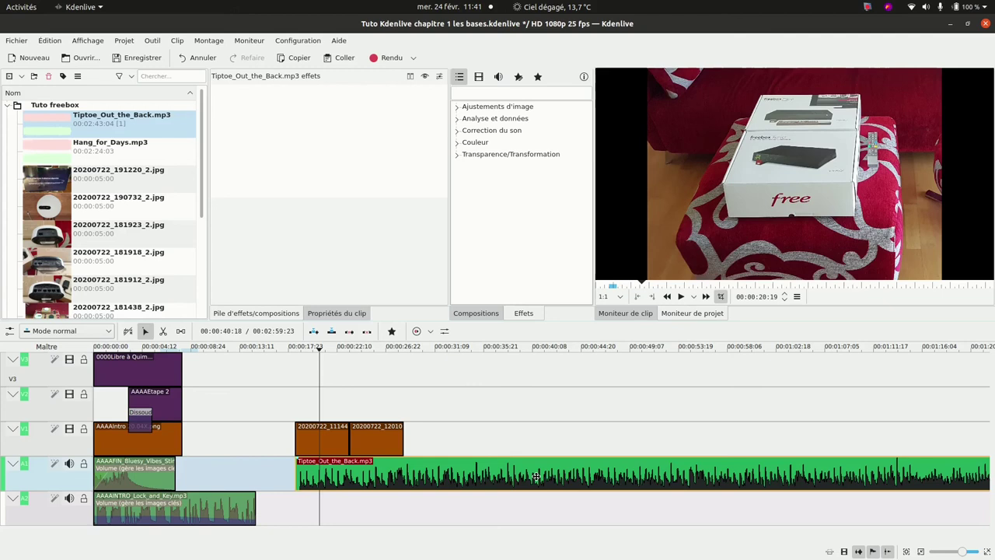
Search the effects for "volu" and apply Volume (gère les images clés) to Tiptoe_Out_the_Back.mp3 on A1
left_click(473, 314)
left_click(519, 313)
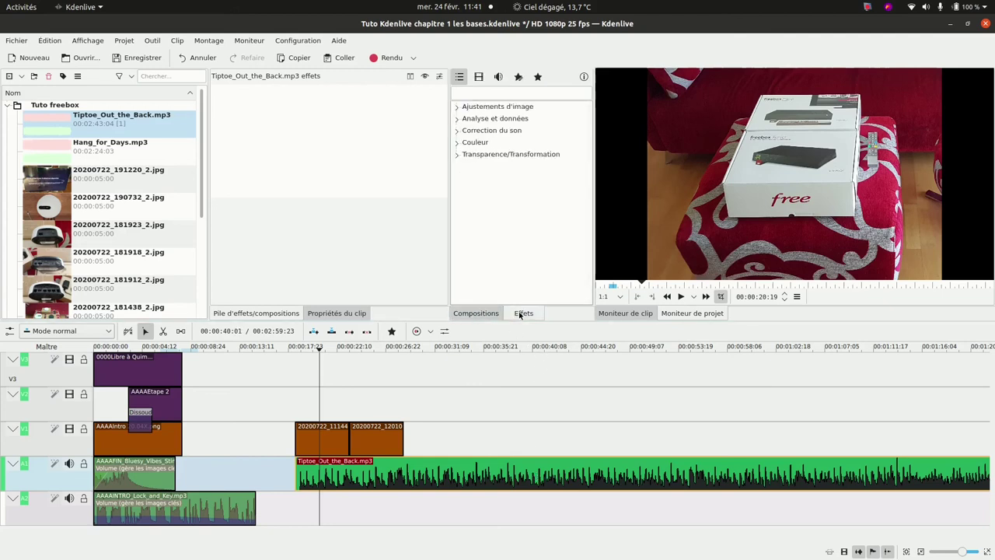
left_click(467, 94)
type("v")
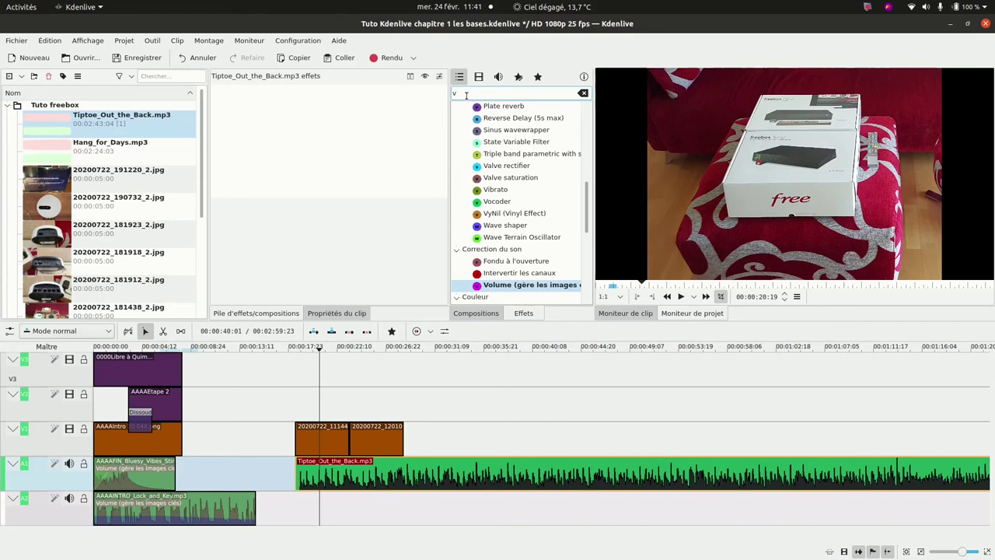
type("olu")
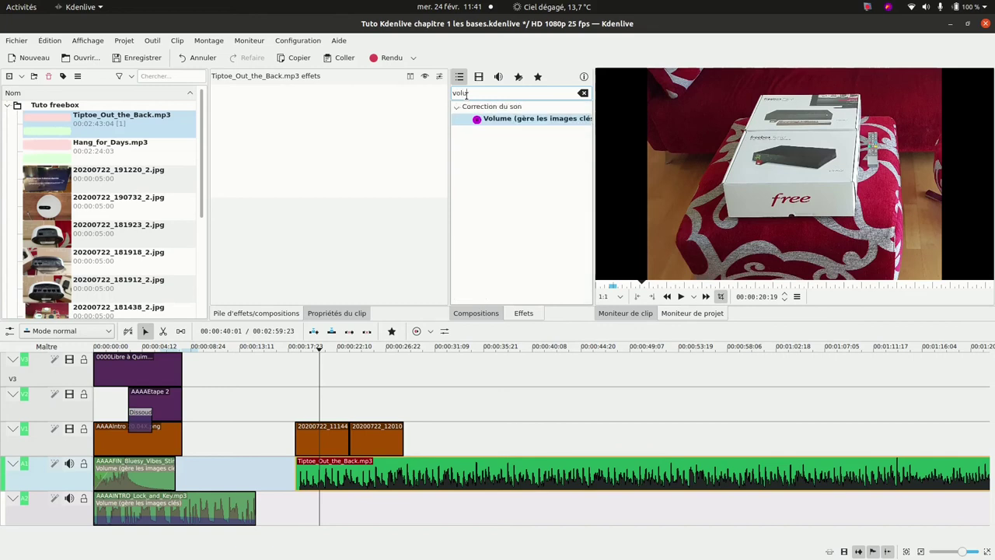
left_click(484, 107)
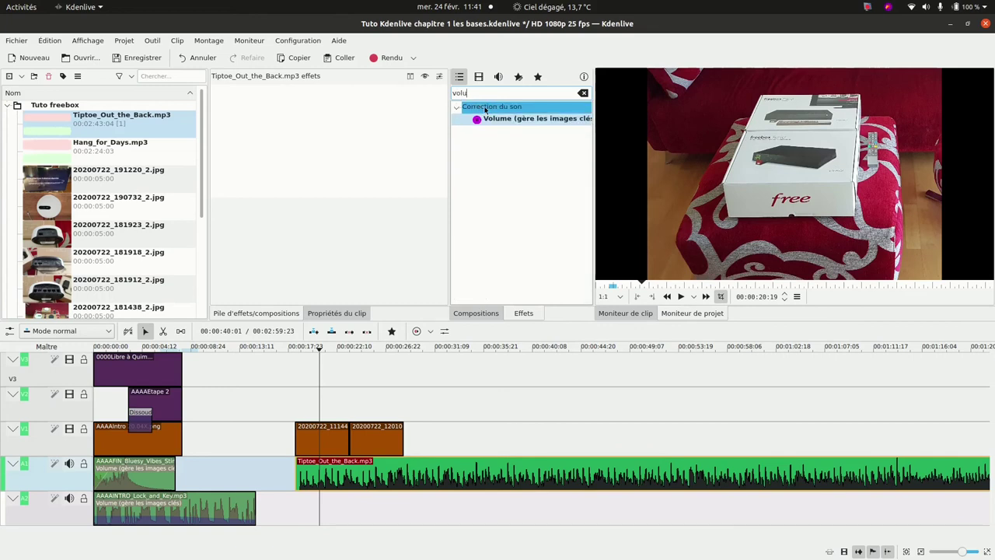
left_click(504, 121)
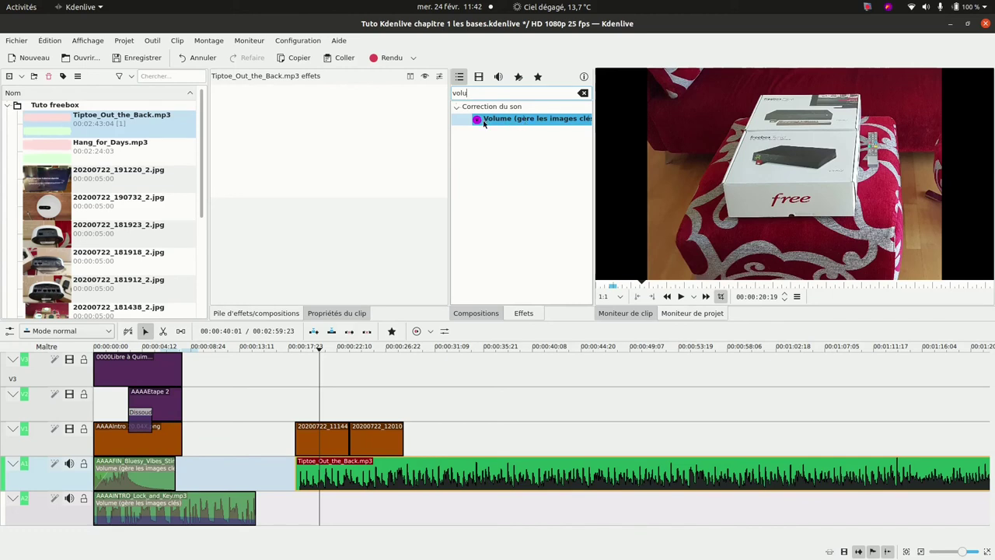
left_click(484, 123)
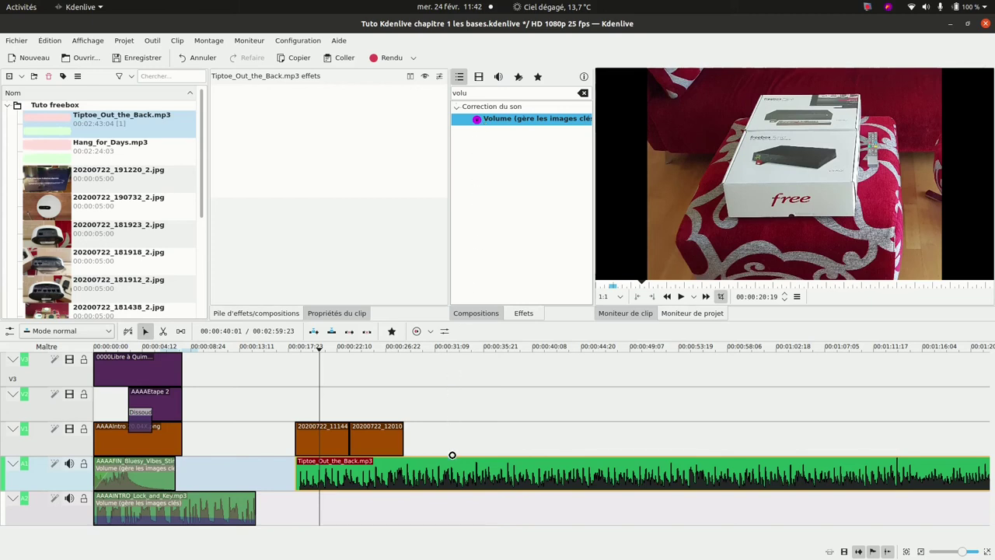
left_click_drag(454, 469, 455, 470)
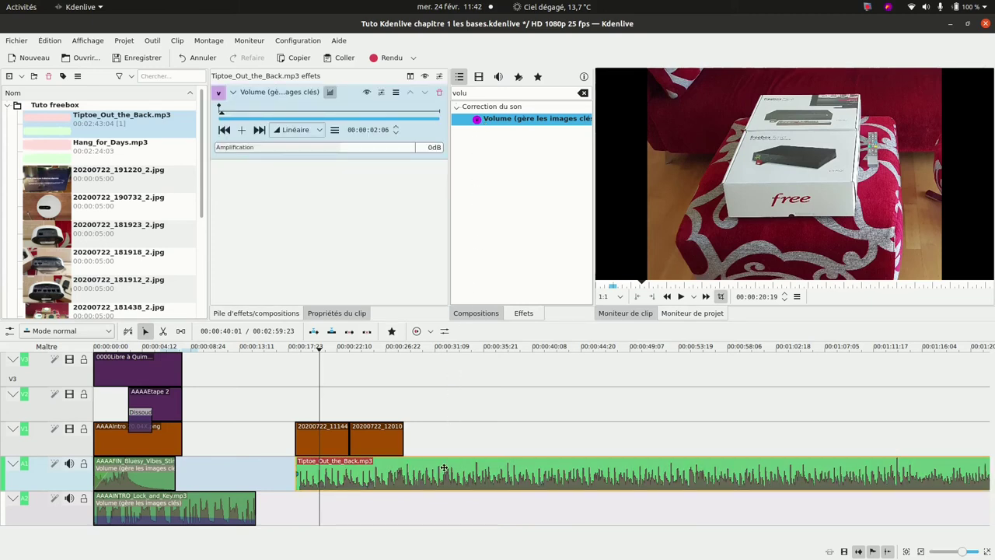
Set the Amplification of the volume effect on Tiptoe_Out_the_Back.mp3 to -20 dB
left_click(343, 227)
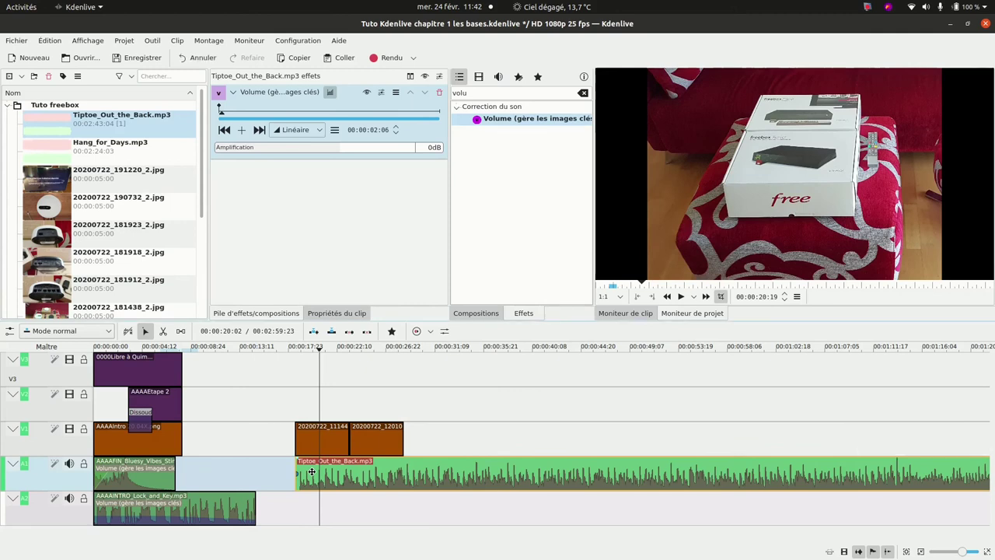
left_click(317, 439)
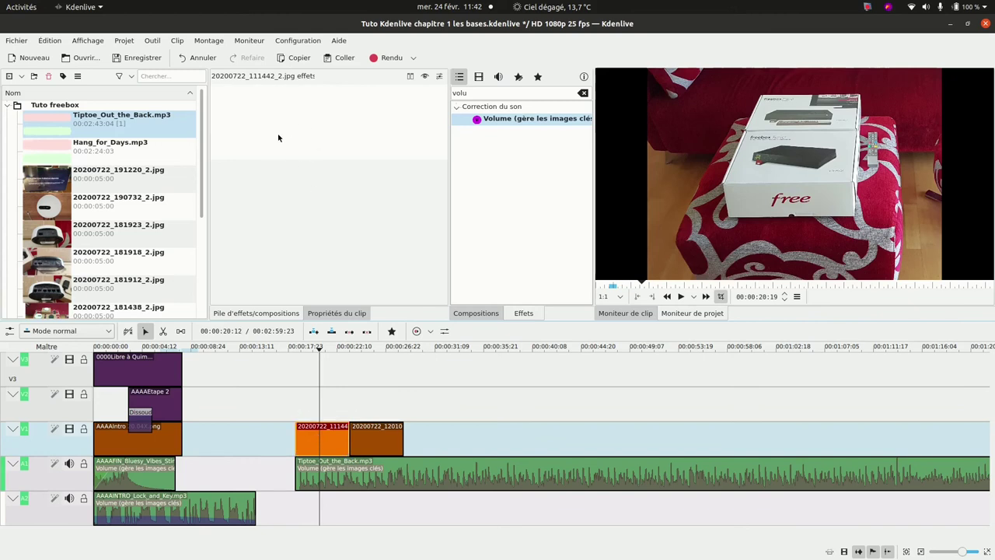
left_click(322, 476)
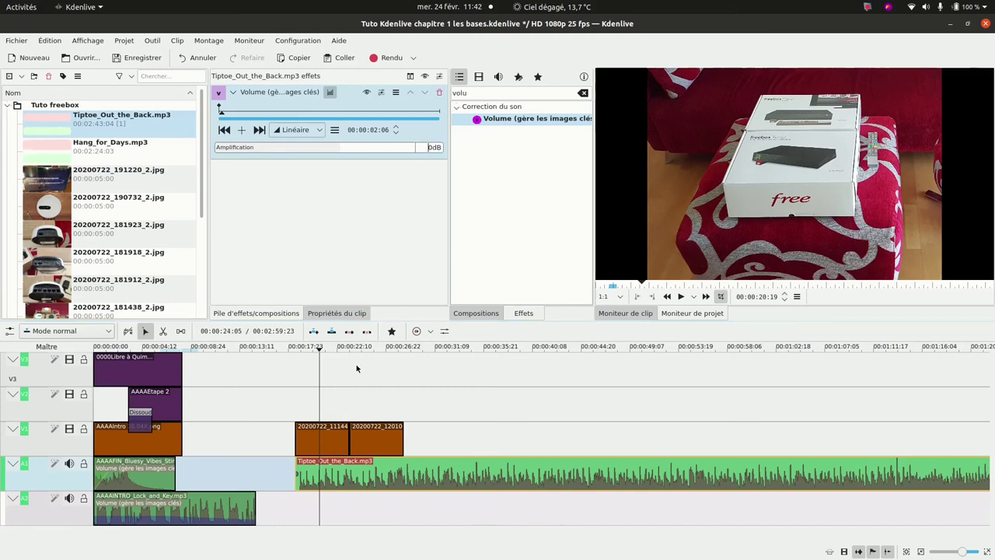
type("-2")
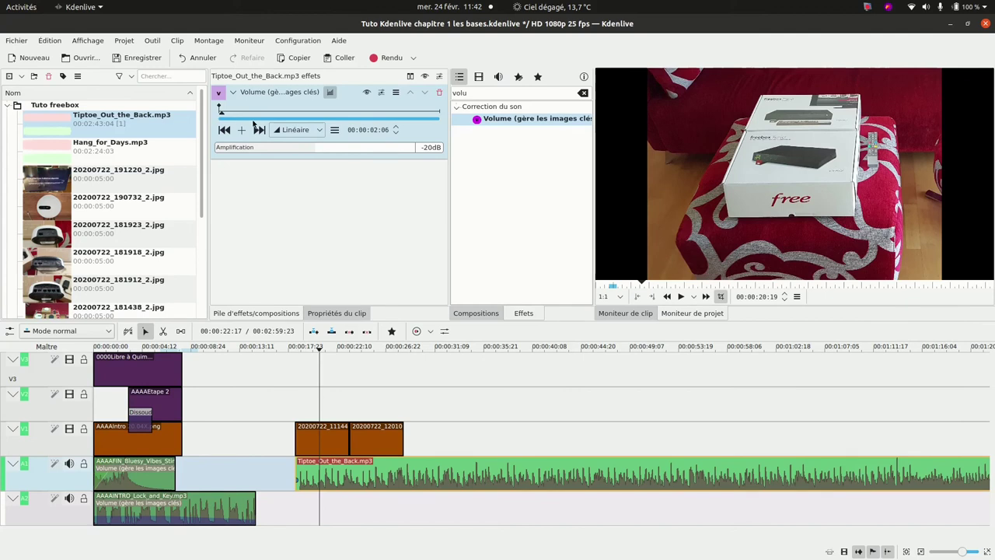
Play back the timeline from 00:00:17:14, just before the first Freebox image, to check the reduced music volume
left_click(534, 428)
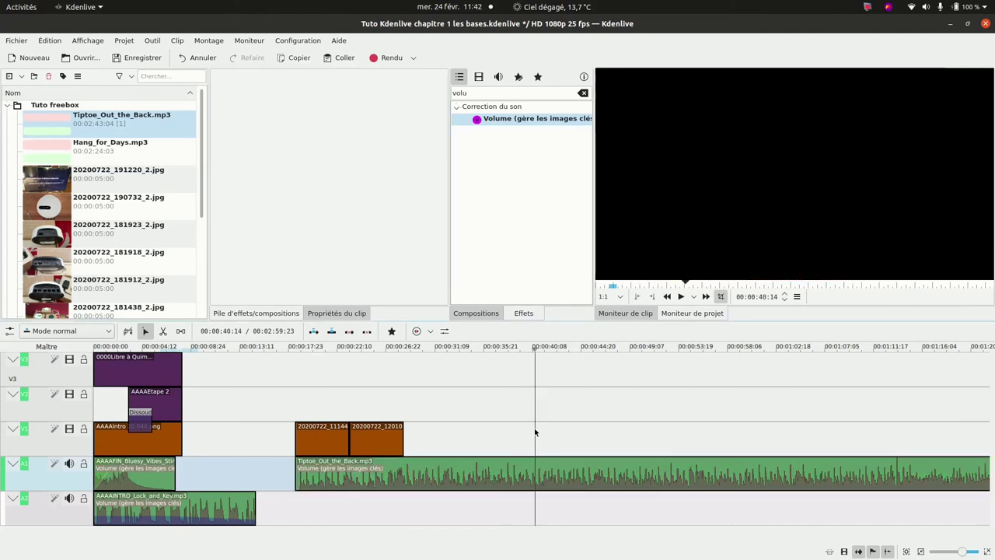
left_click(285, 347)
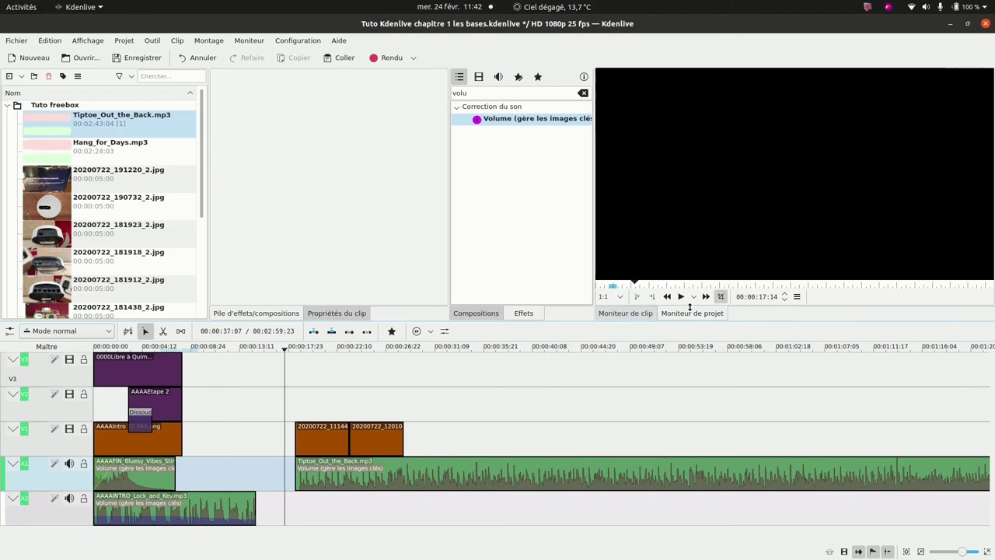
left_click(681, 296)
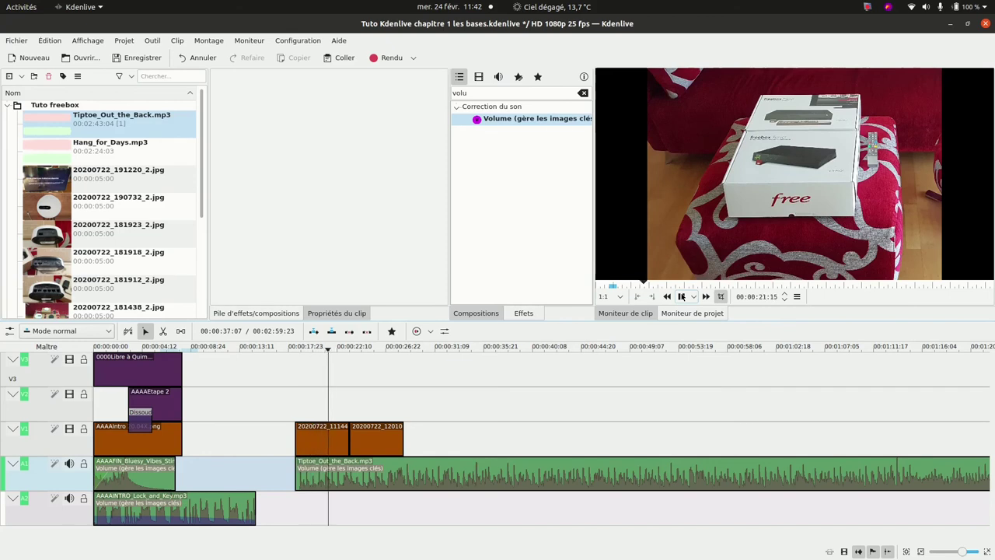
left_click(681, 297)
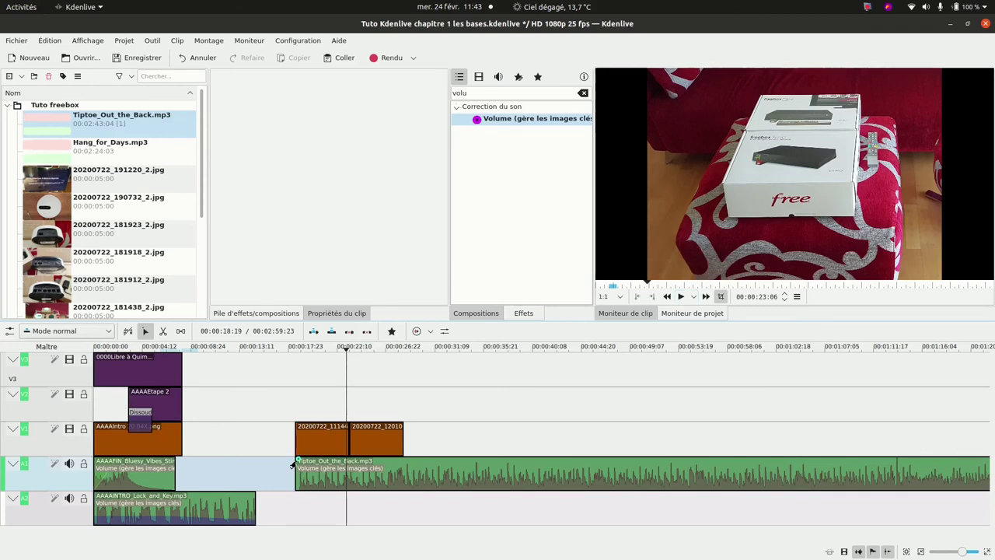
mouse_move(296, 460)
left_mouse_down()
mouse_move(333, 467)
mouse_move(274, 465)
mouse_move(329, 465)
mouse_move(293, 464)
left_mouse_up()
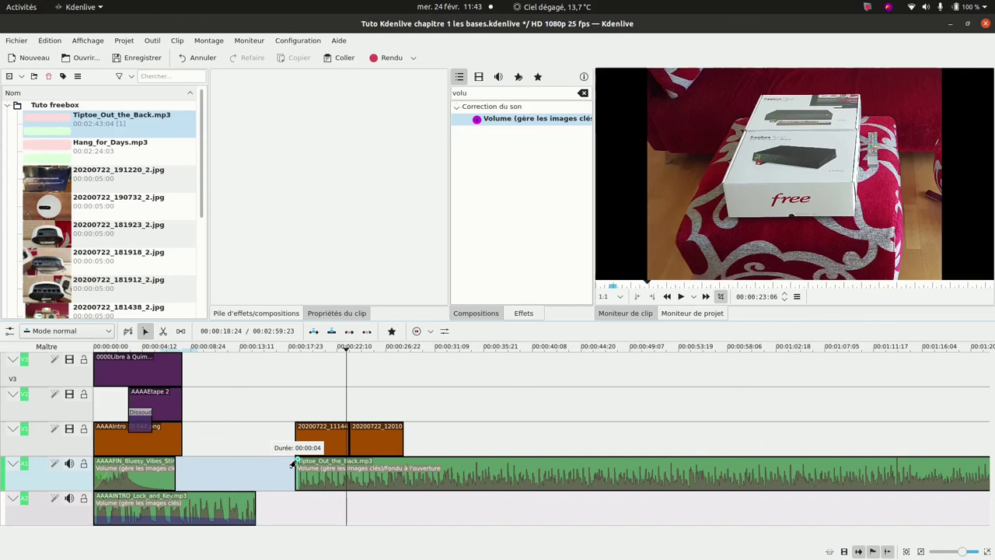
left_click_drag(292, 465, 323, 464)
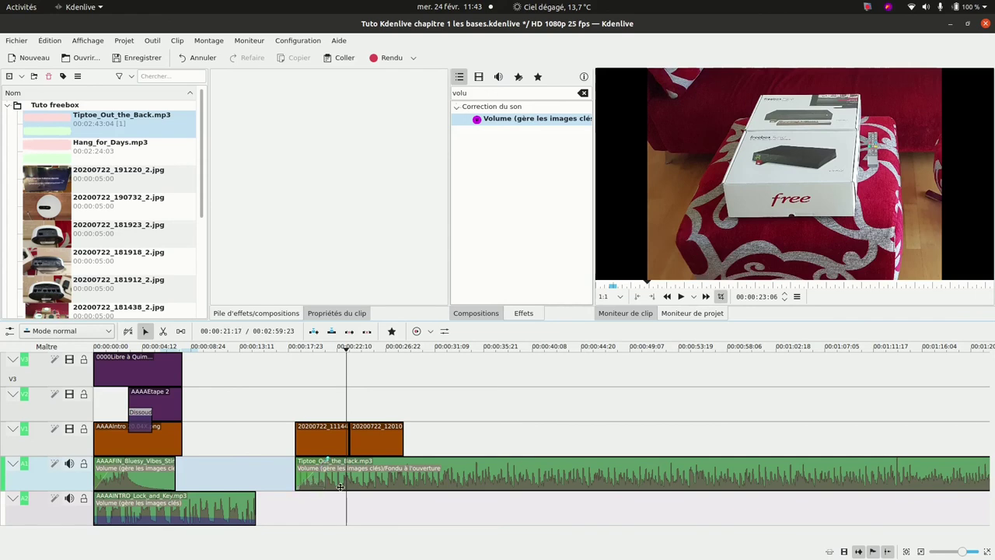
left_click(381, 477)
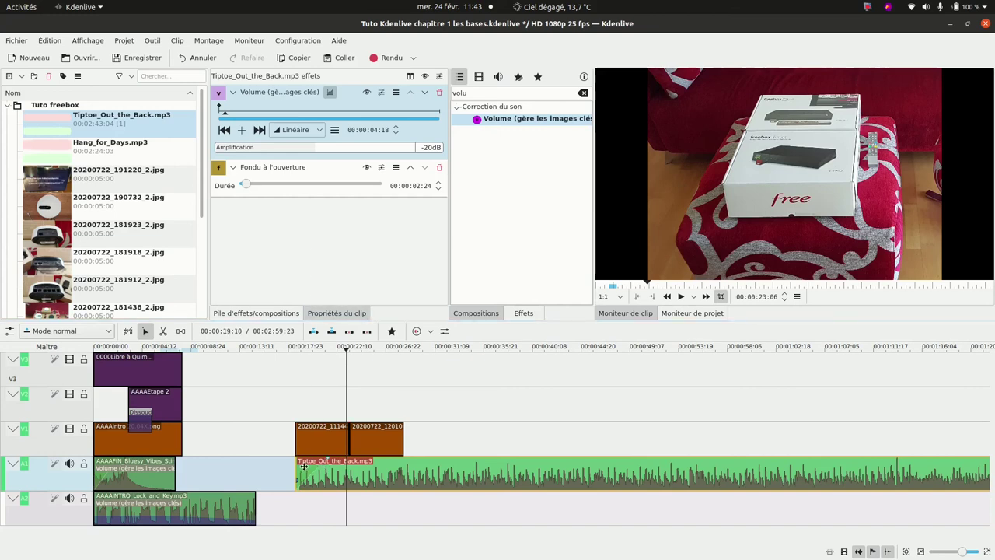
left_click(440, 167)
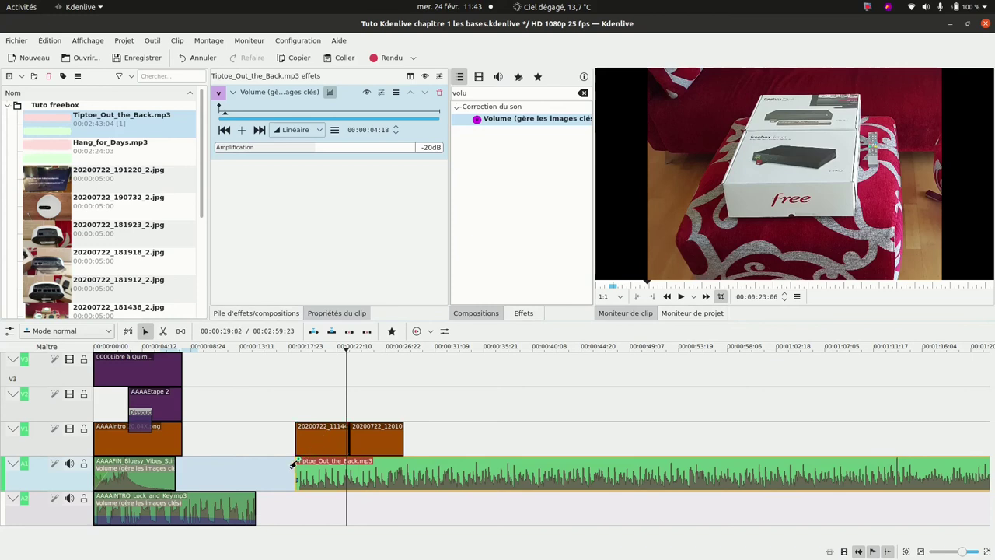
Fade in Tiptoe_Out_the_Back.mp3 on A1 over 00:00:02:15 and 20200722_111442_2.jpg on V1 over 00:00:01:24
left_click_drag(294, 464, 321, 461)
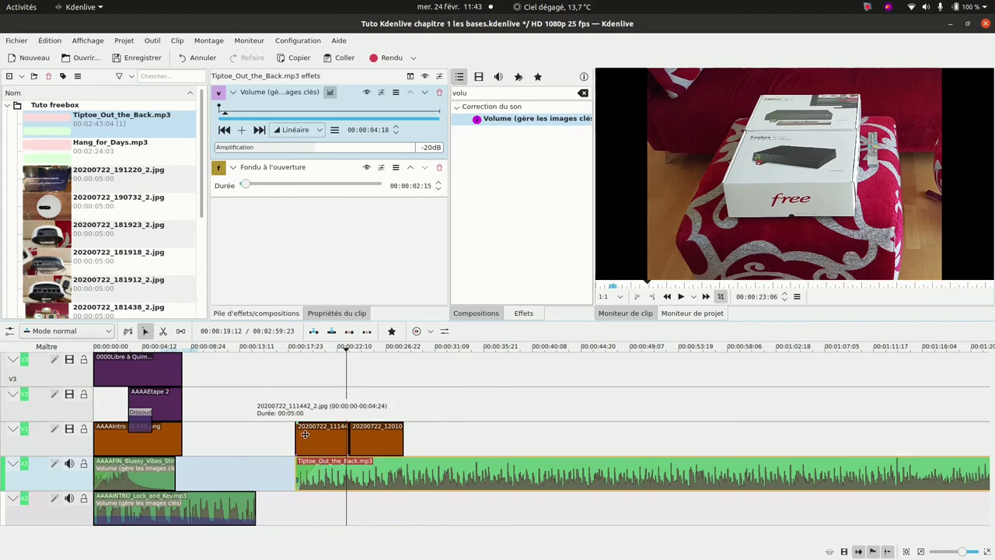
left_click(305, 435)
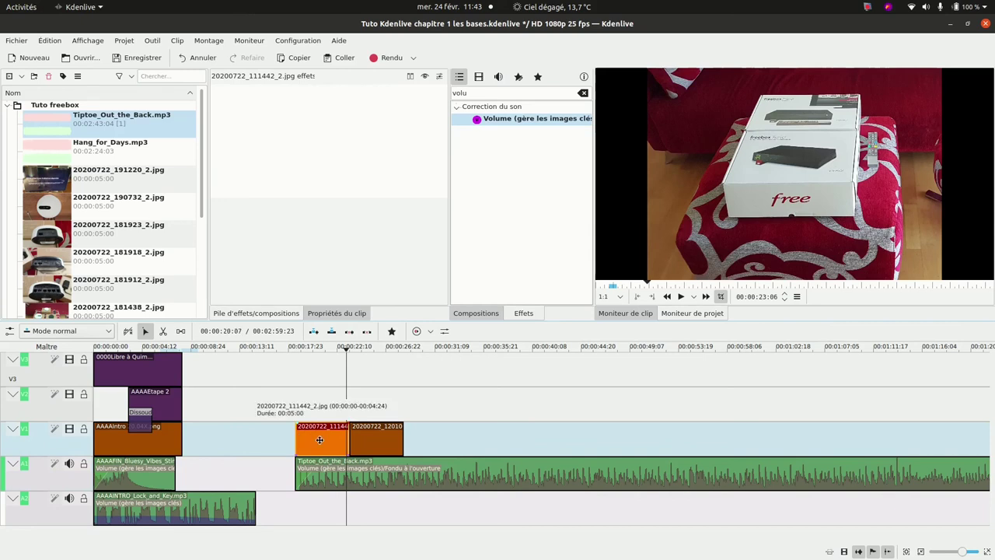
left_click(312, 348)
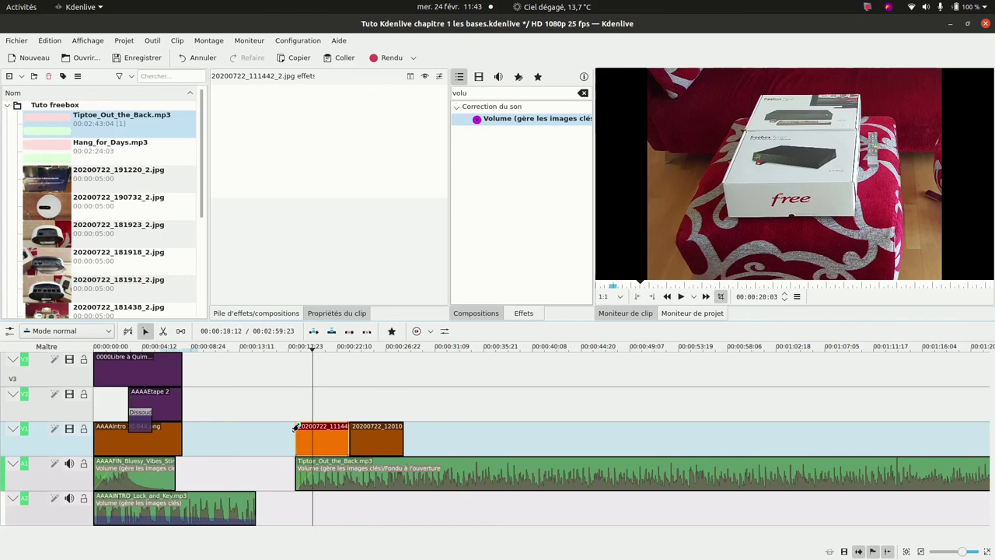
left_click_drag(295, 427, 316, 427)
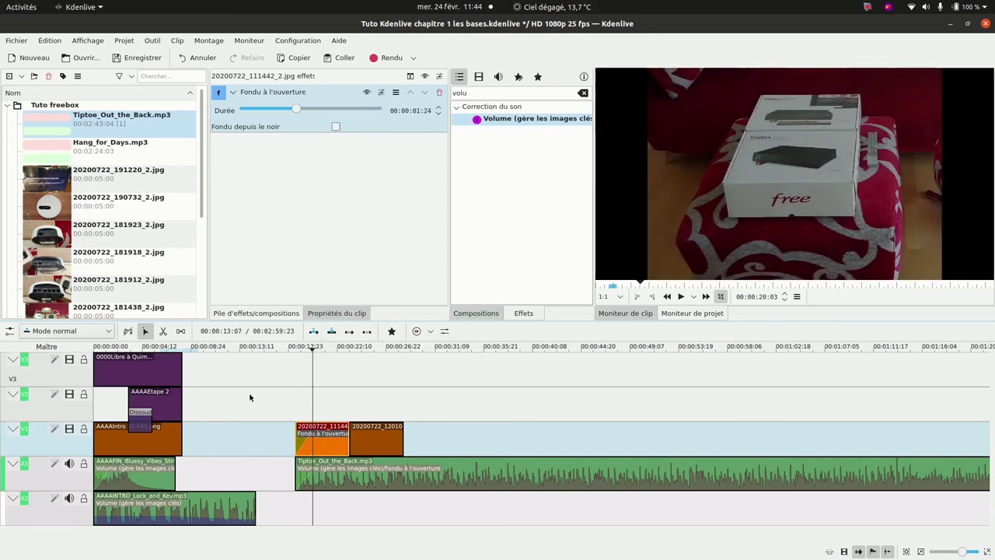
Examine the fade-in at several points of the first Freebox image and play back the timeline from 00:00:17:14
left_click(337, 350)
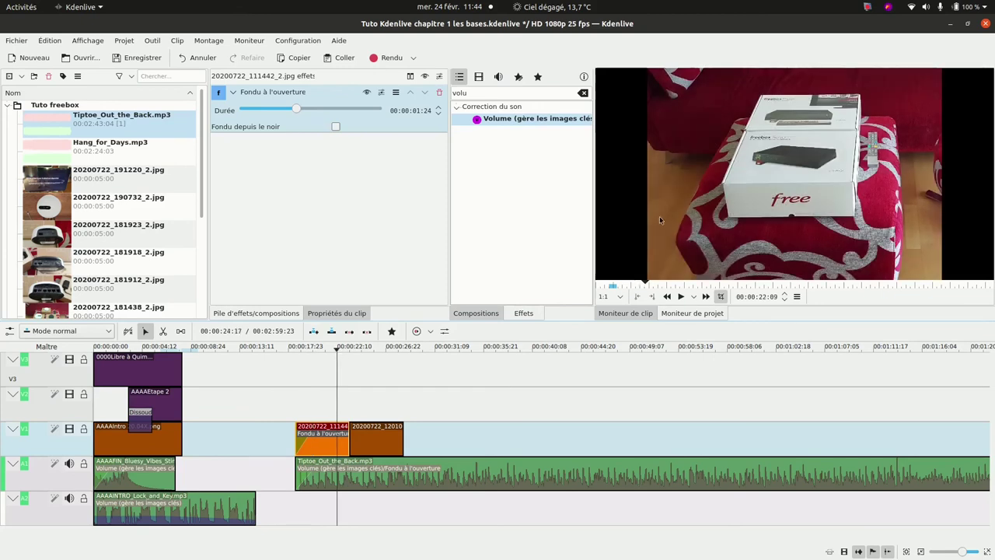
left_click(302, 348)
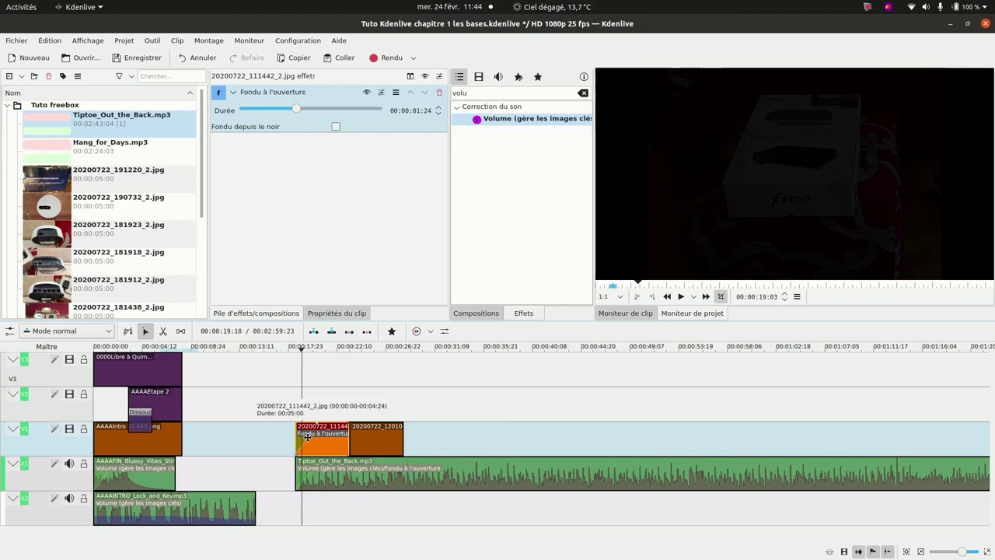
left_click(316, 349)
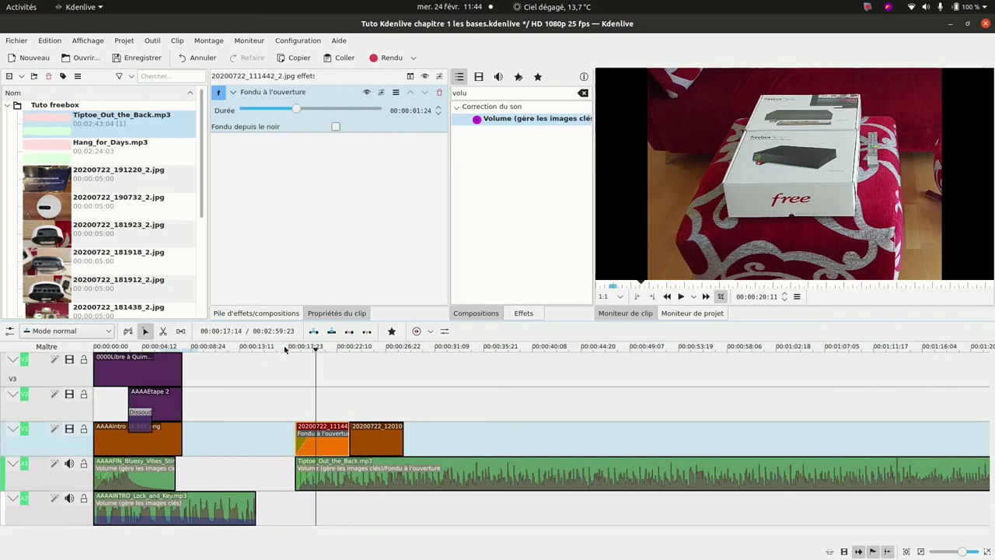
left_click(286, 349)
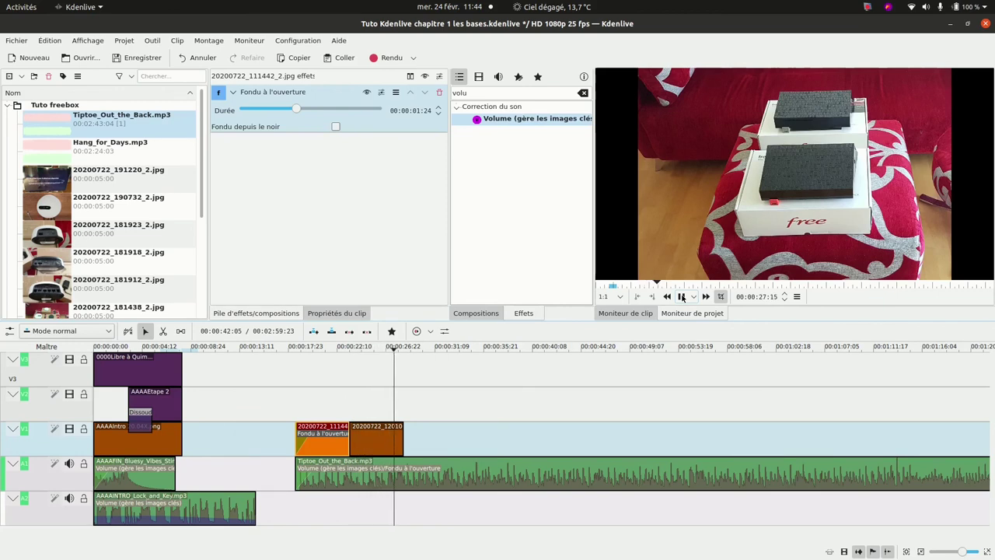
left_click(682, 297)
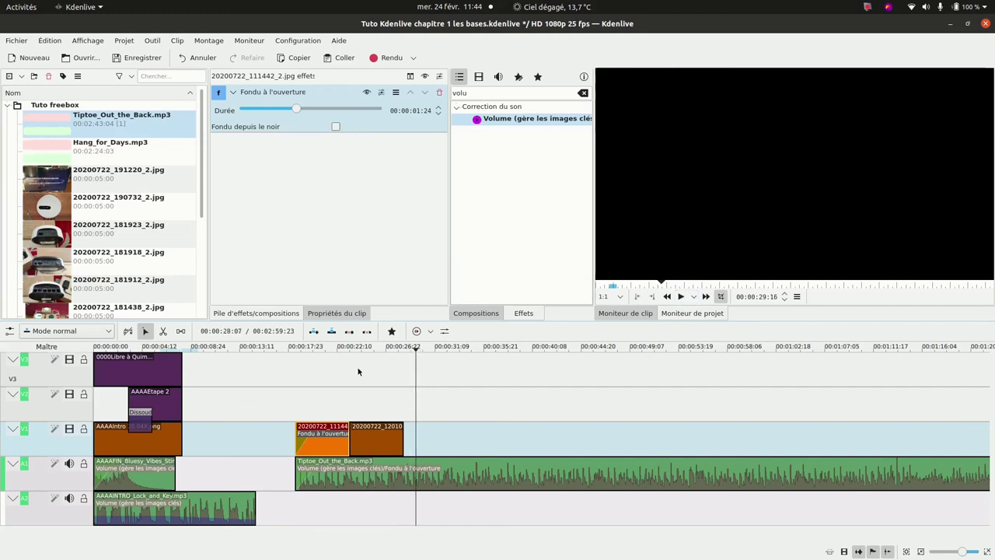
Place 20200722_180501_2.jpg on V1 directly after the second Freebox image
left_click(391, 347)
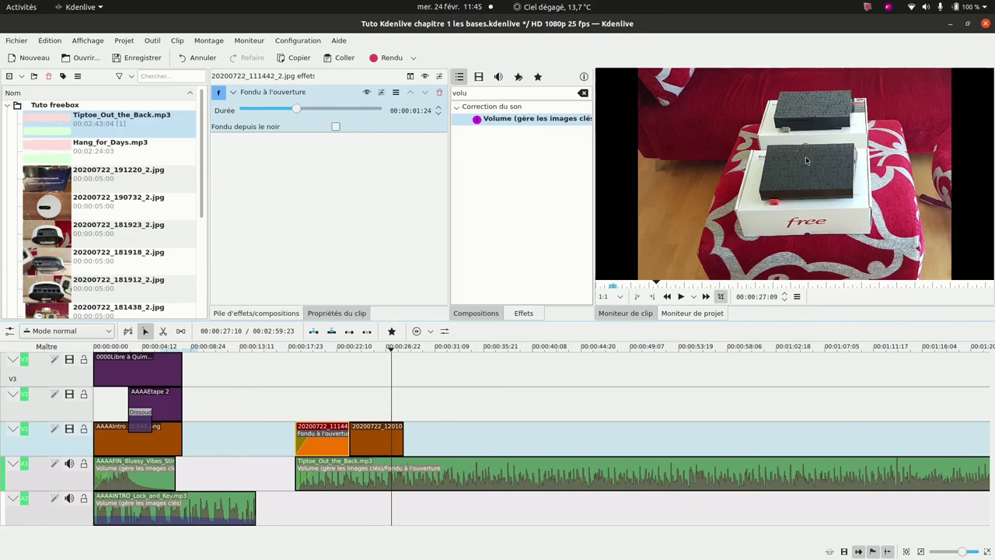
left_click(409, 349)
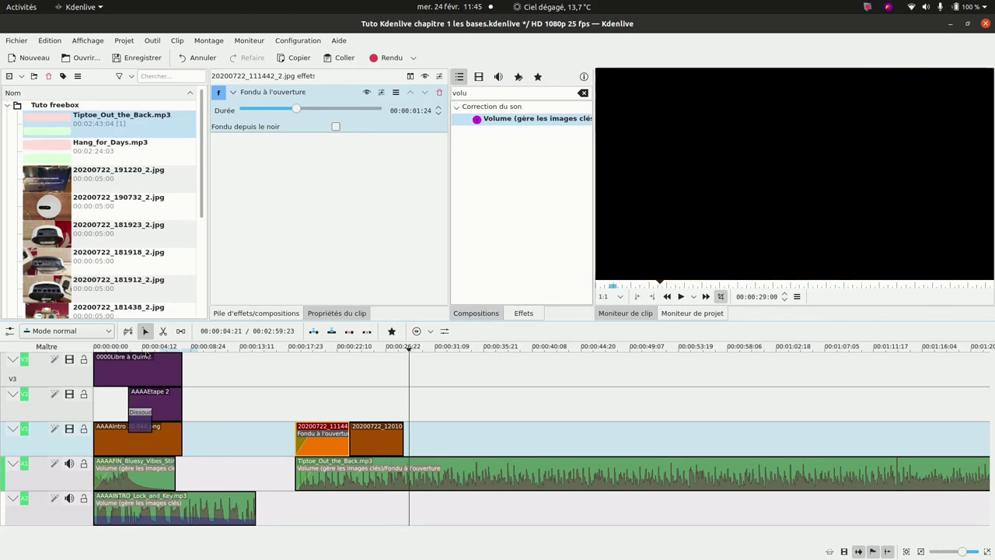
scroll(199, 165, "down", 3)
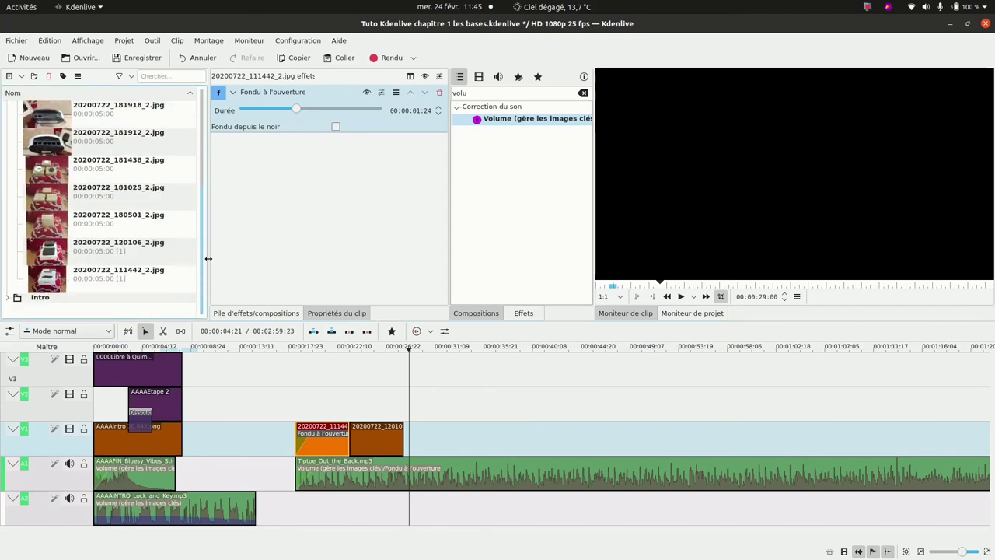
left_click(53, 224)
left_click_drag(53, 224, 404, 437)
Play back the timeline from 00:00:16:23 through the first two Freebox images to the start of the third
left_click(276, 345)
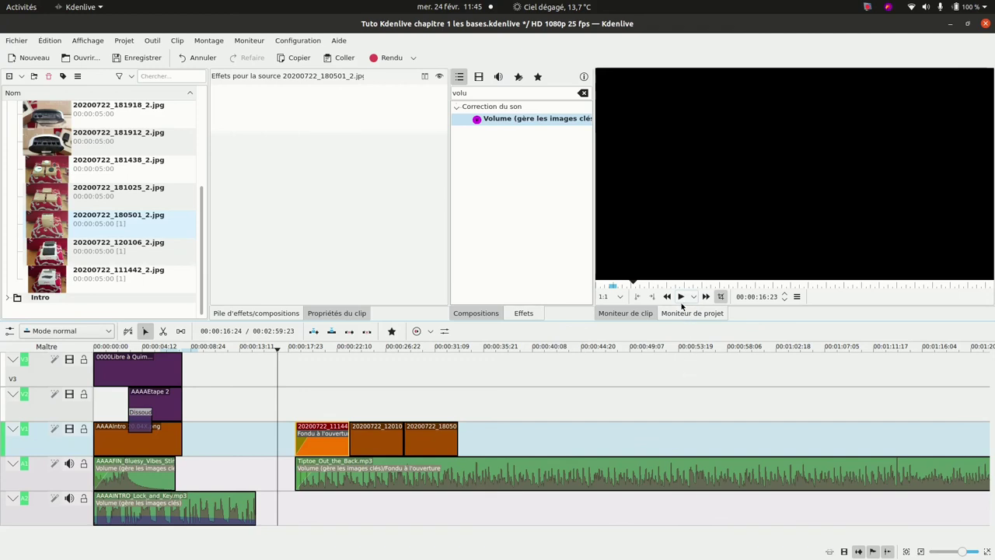
left_click(681, 297)
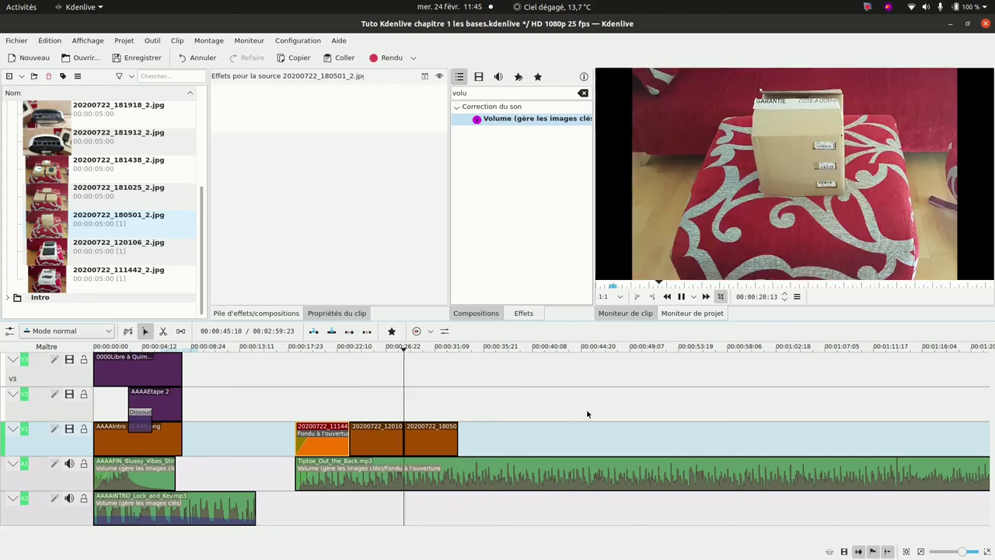
left_click(588, 413)
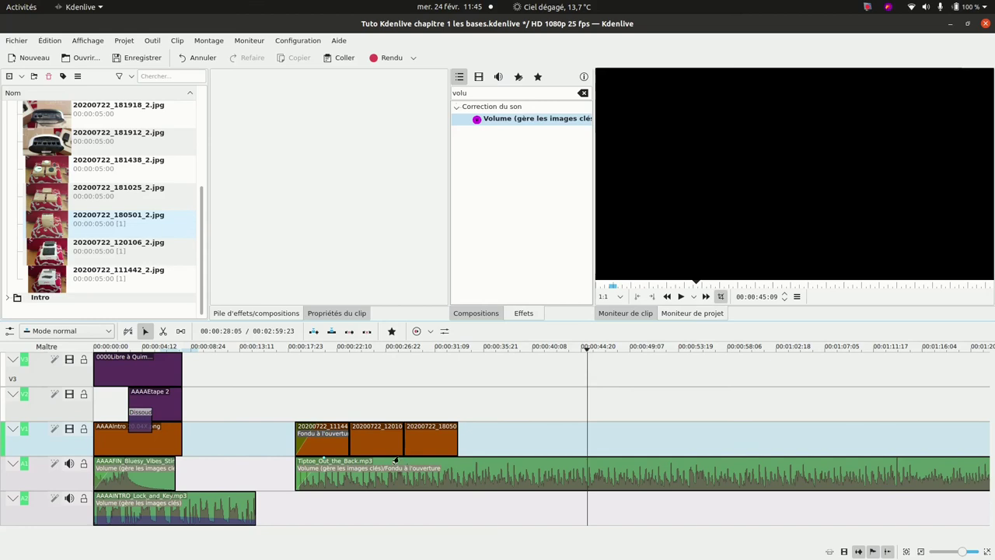
Shorten 20200722_120106_2.jpg slightly with 20200722_180501_2.jpg set directly against it on V1, and play the cut from 00:00:26:11
left_click_drag(402, 446, 425, 435)
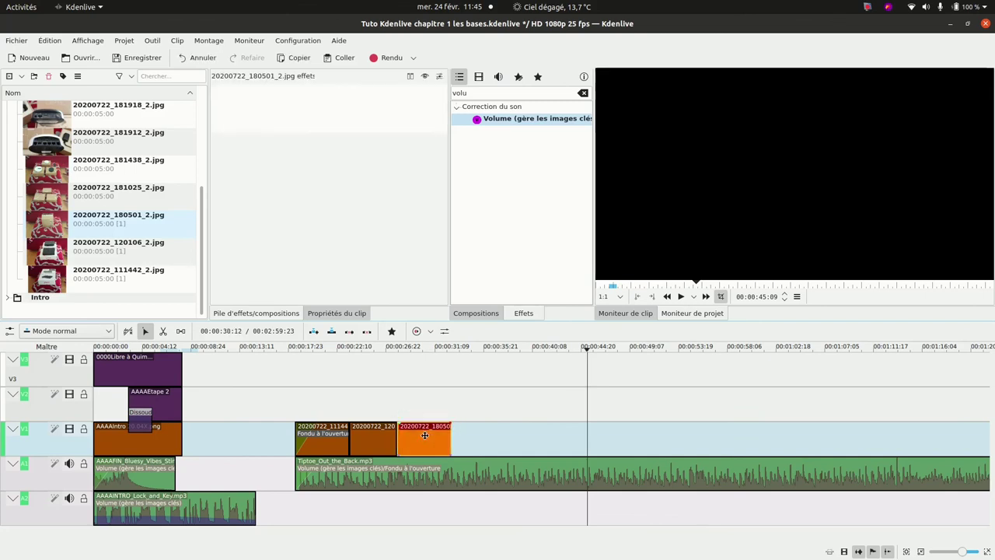
left_click(380, 349)
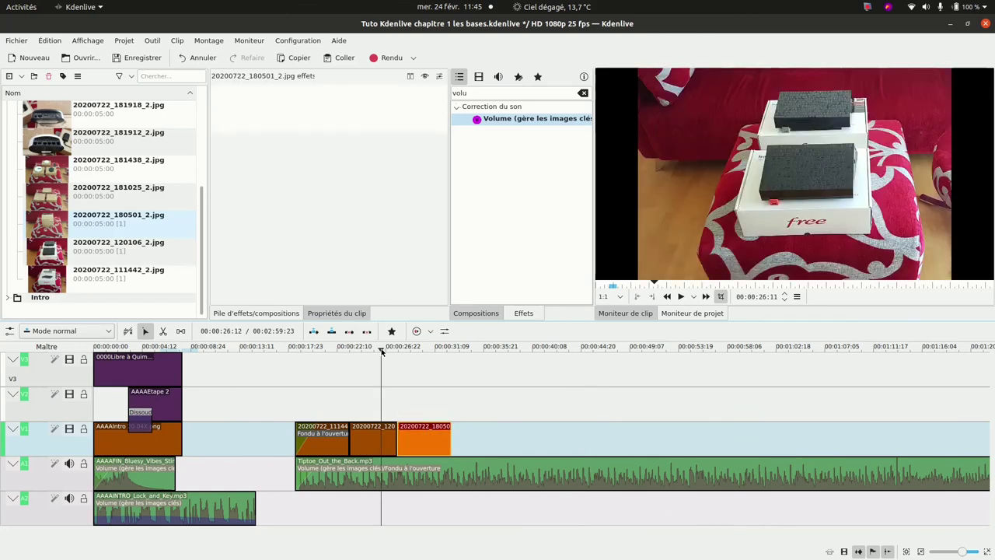
left_click(681, 297)
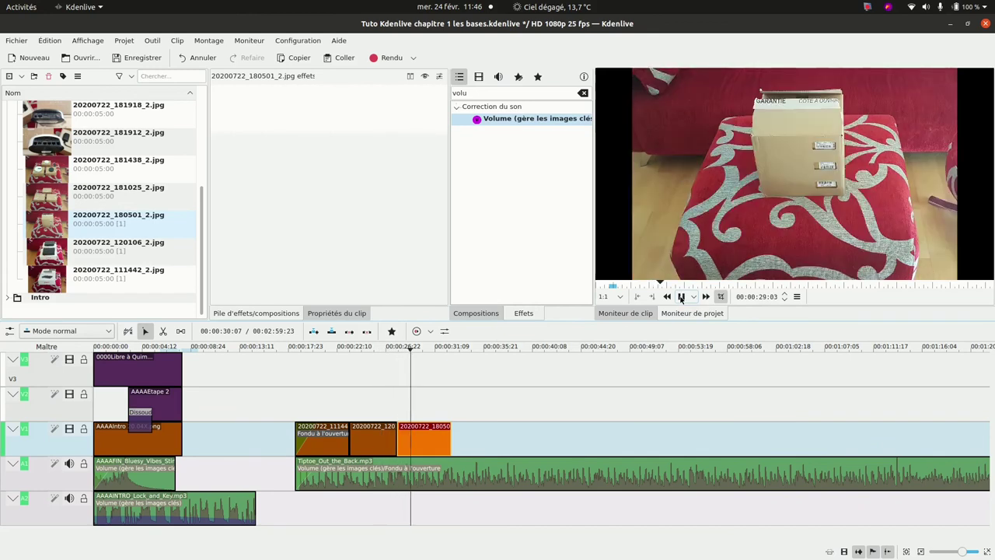
left_click(681, 297)
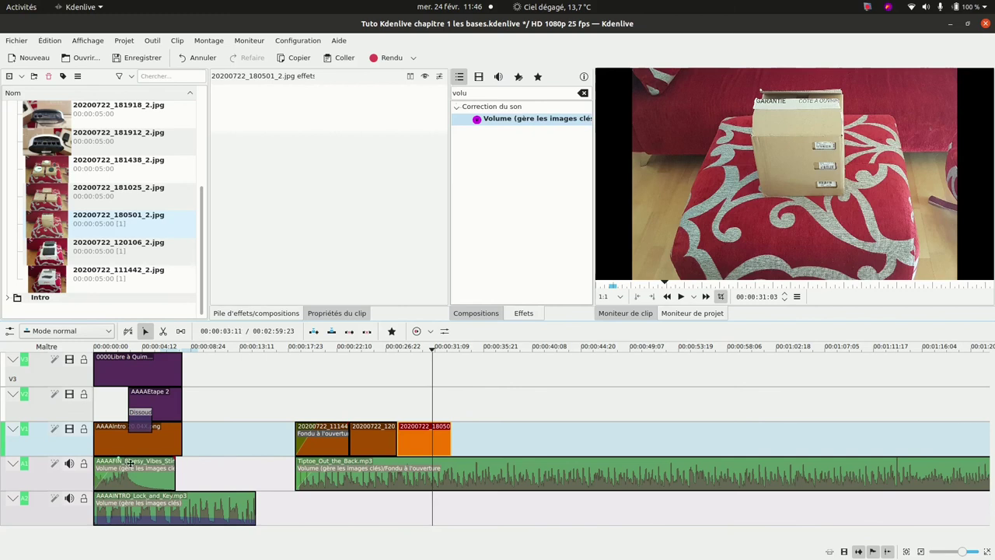
Move AAAAFIN_Bluesy_Vibes_Sting.mp3 to A2 under the end of the third Freebox image and place the AAAAKenavo title on V2 aligned with its start
left_click_drag(129, 466, 474, 519)
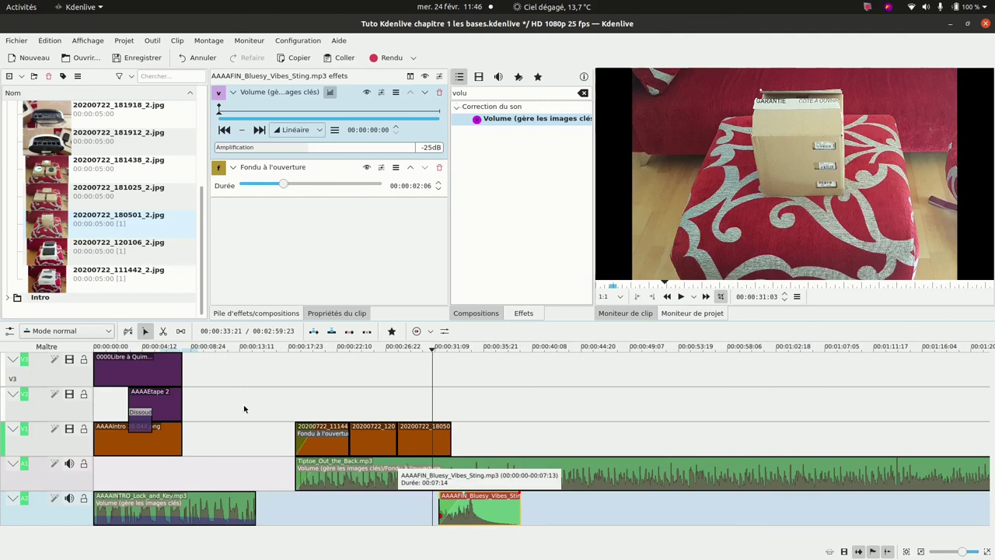
left_click(172, 235)
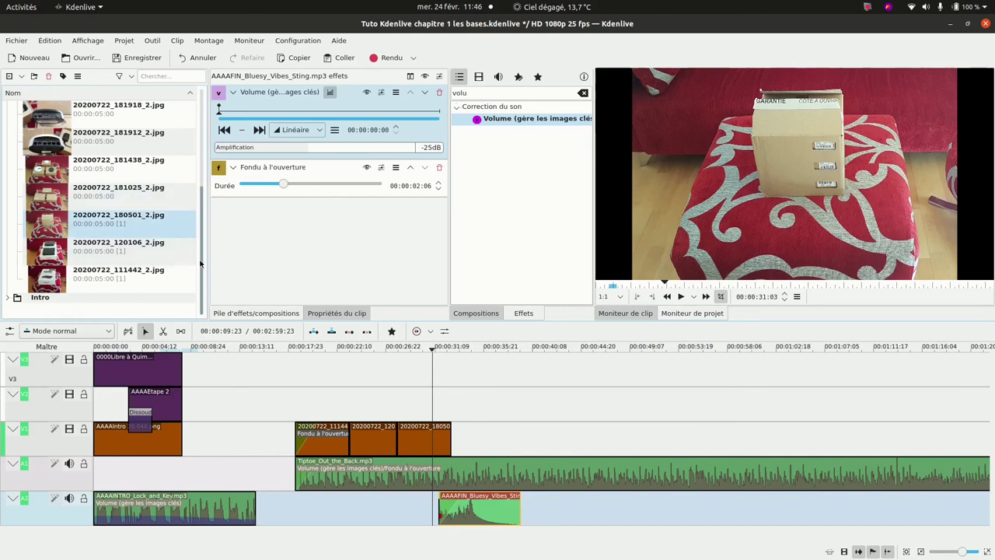
left_click(7, 299)
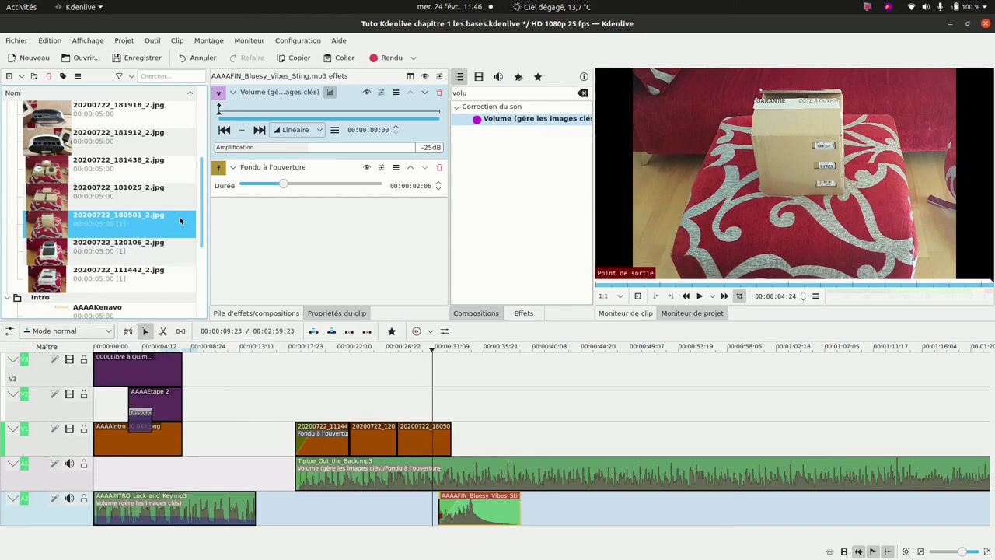
scroll(201, 205, "down", 3)
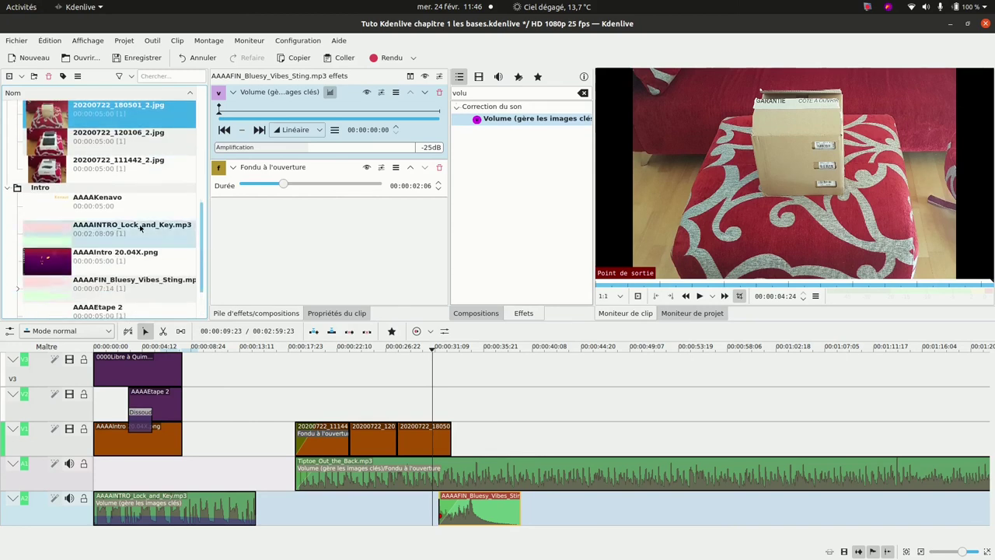
left_click(98, 203)
left_click_drag(98, 201, 442, 414)
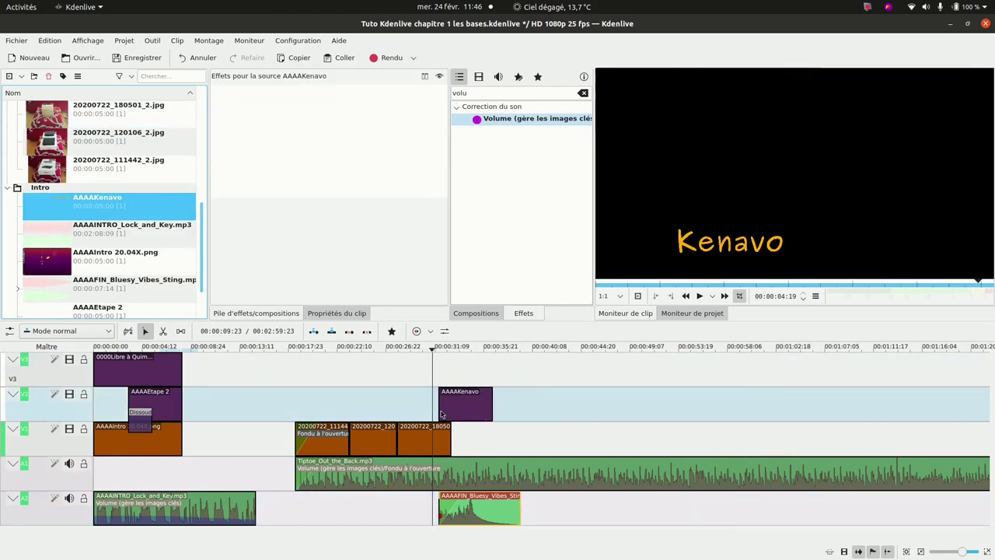
Play back the end of the third Freebox image to check how the Kenavo title and closing music come in
left_click(346, 373)
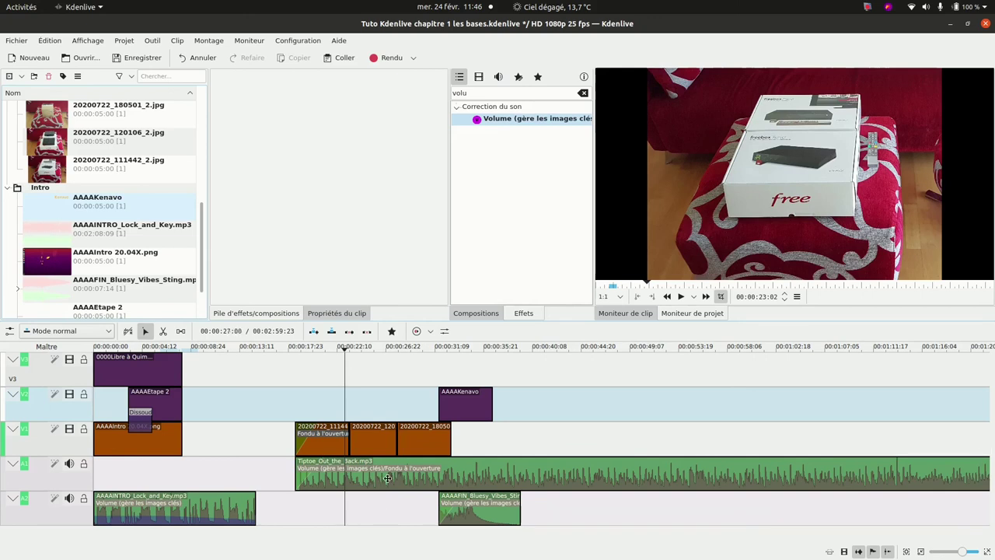
left_click(448, 352)
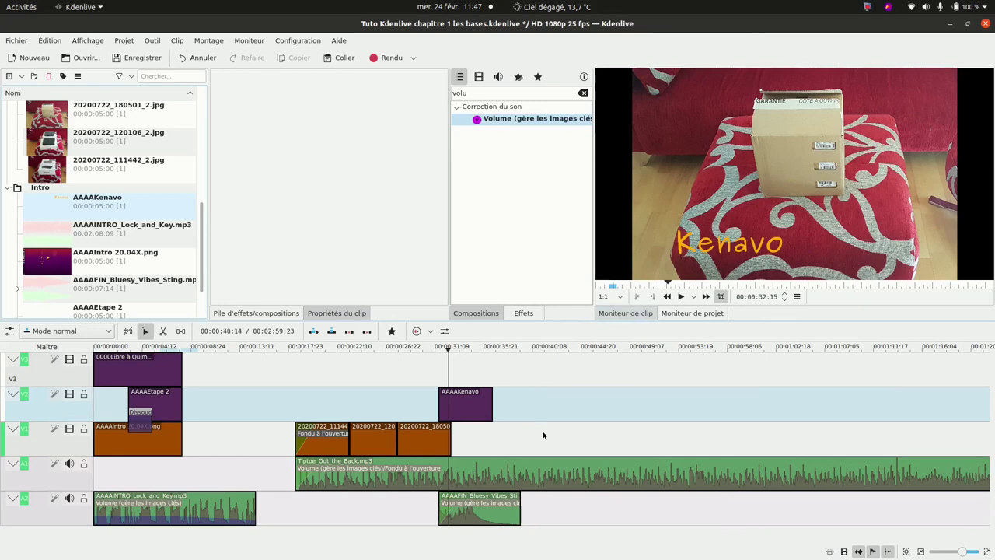
left_click(424, 352)
left_click(681, 299)
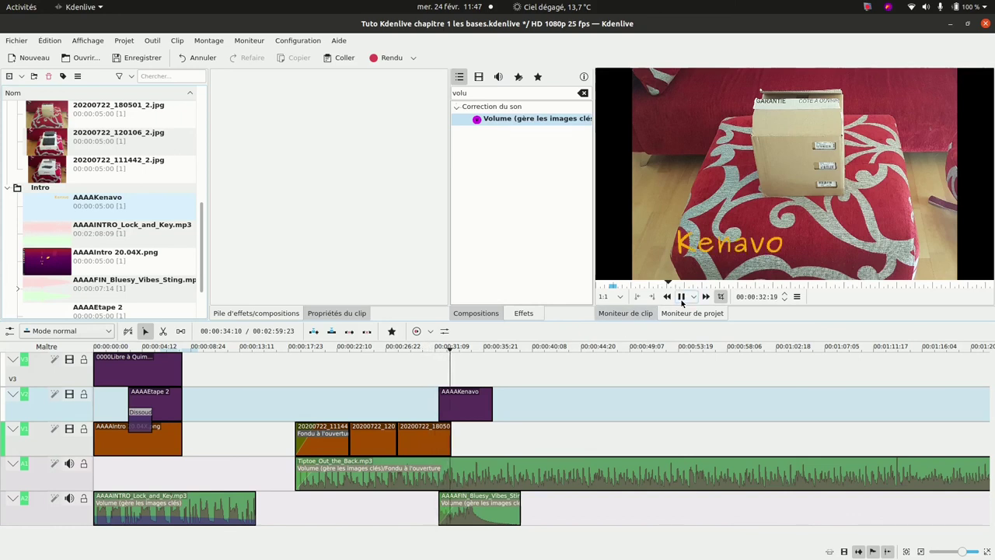
left_click(682, 302)
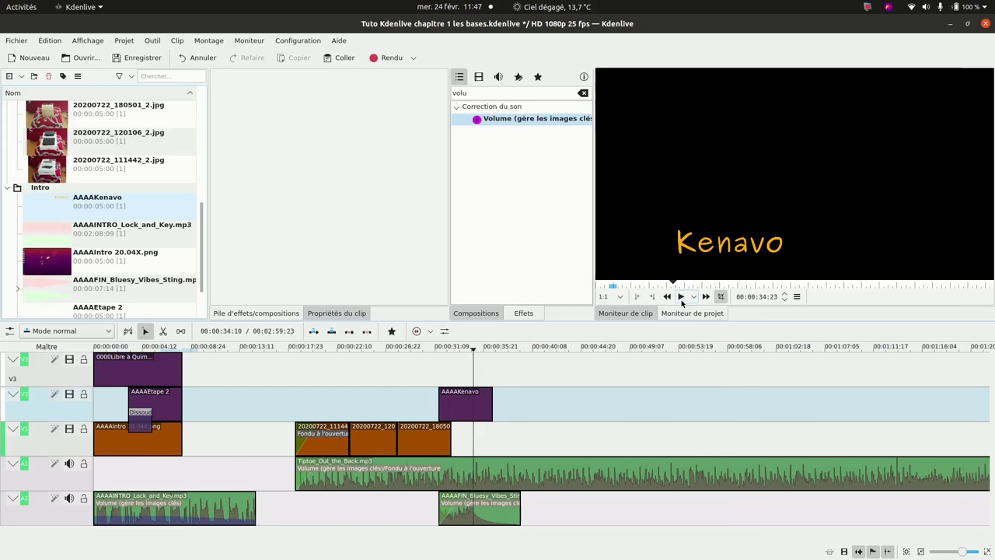
left_click(626, 380)
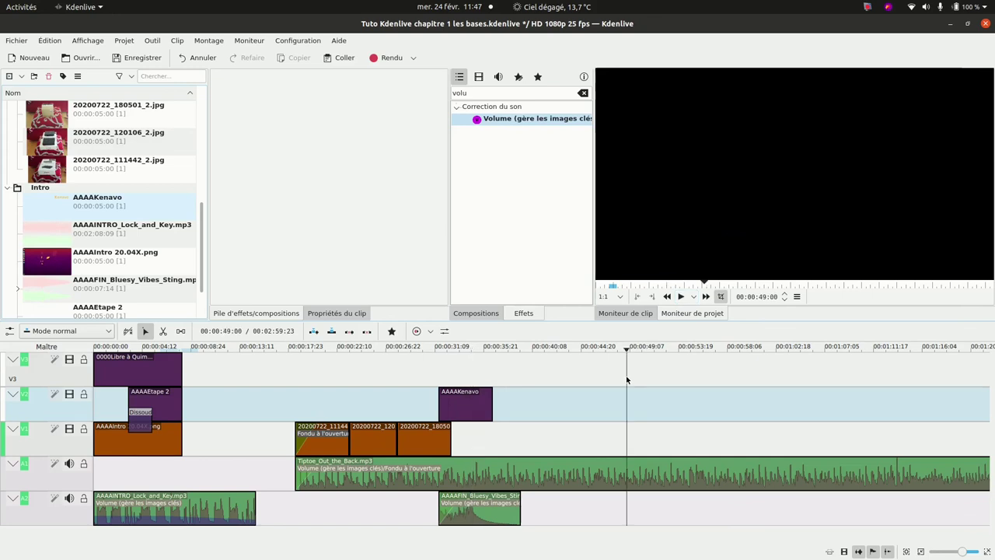
Trim the end of Tiptoe_Out_the_Back.mp3 on A1 to just past the end of the third Freebox image
left_click(905, 552)
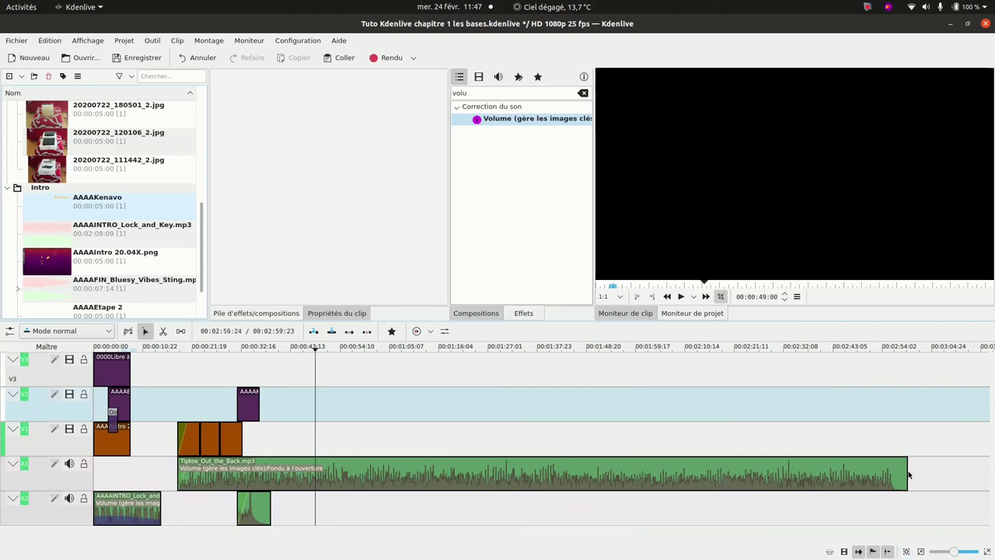
left_click_drag(906, 471, 248, 463)
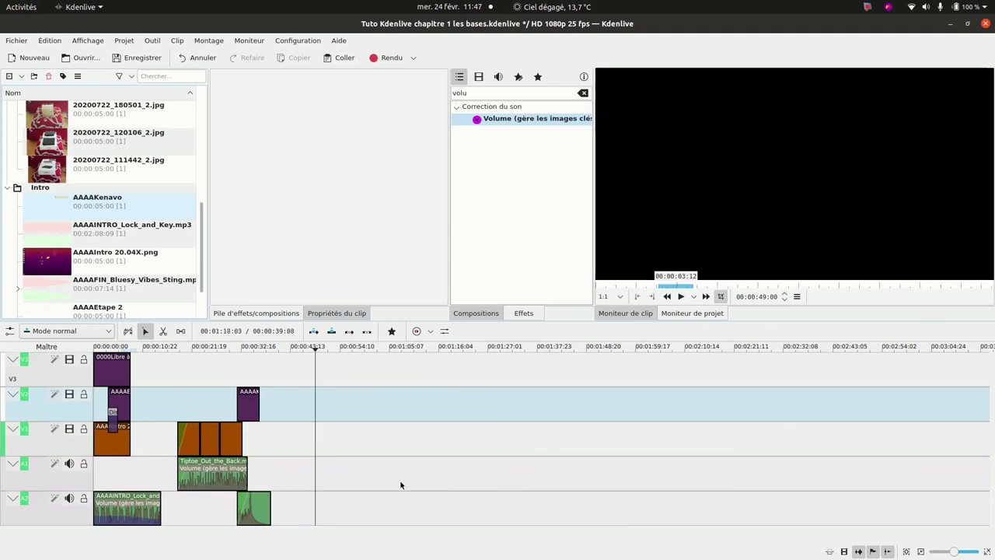
left_click(249, 349)
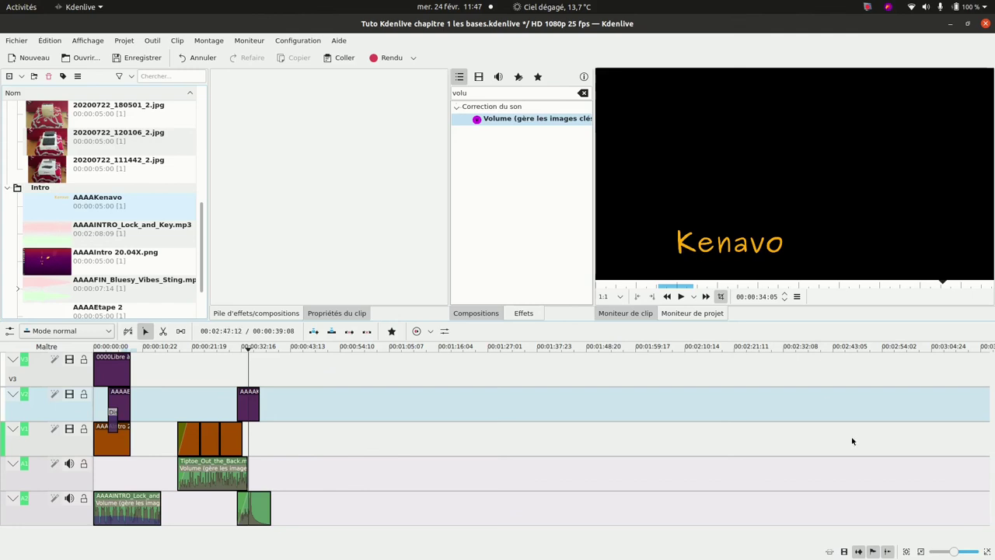
left_click(965, 552)
left_click(971, 553)
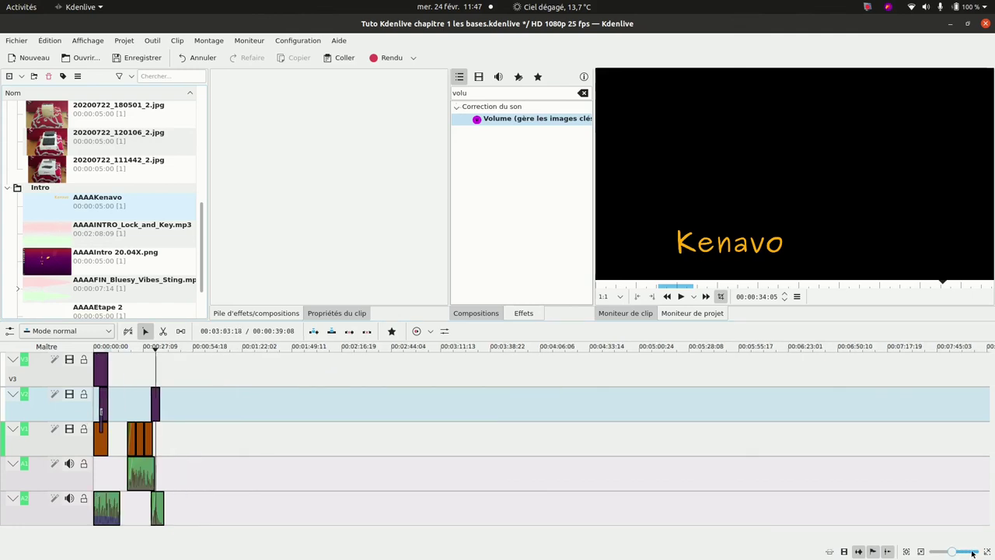
scroll(972, 553, "down", 5)
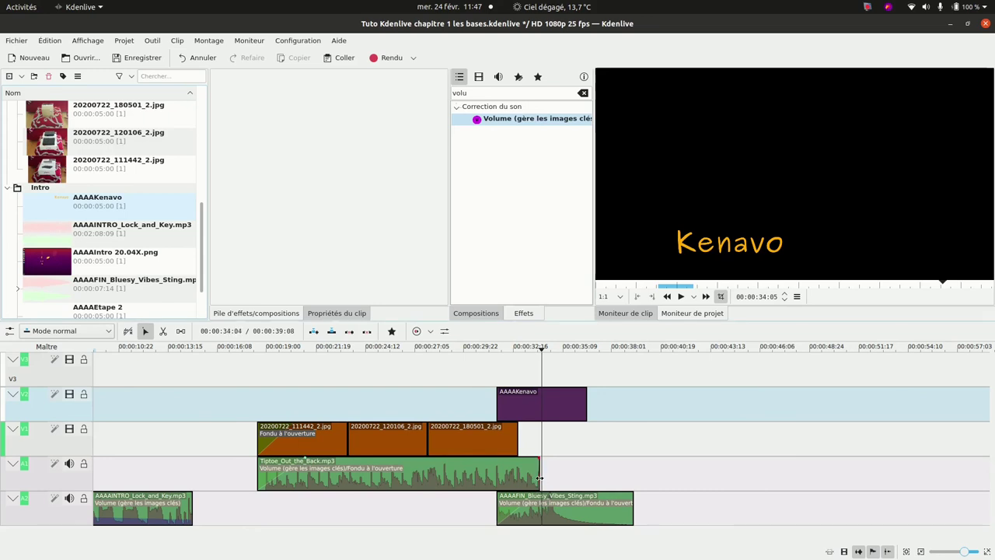
left_click_drag(539, 478, 526, 478)
Fade out the end of Tiptoe_Out_the_Back.mp3 from about the Kenavo title's start, and play back from the third Freebox image's beginning
left_click_drag(519, 461, 490, 462)
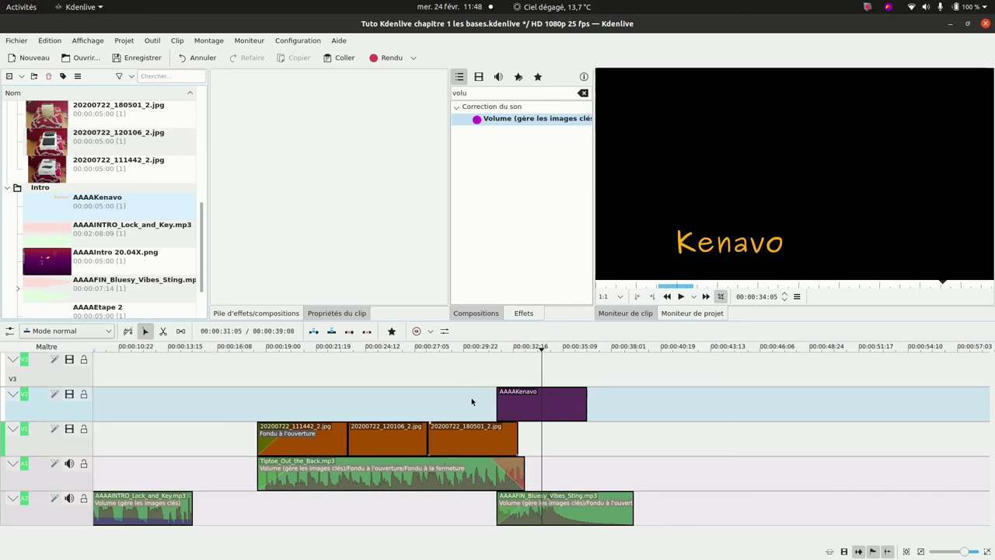
left_click(429, 349)
left_click(682, 297)
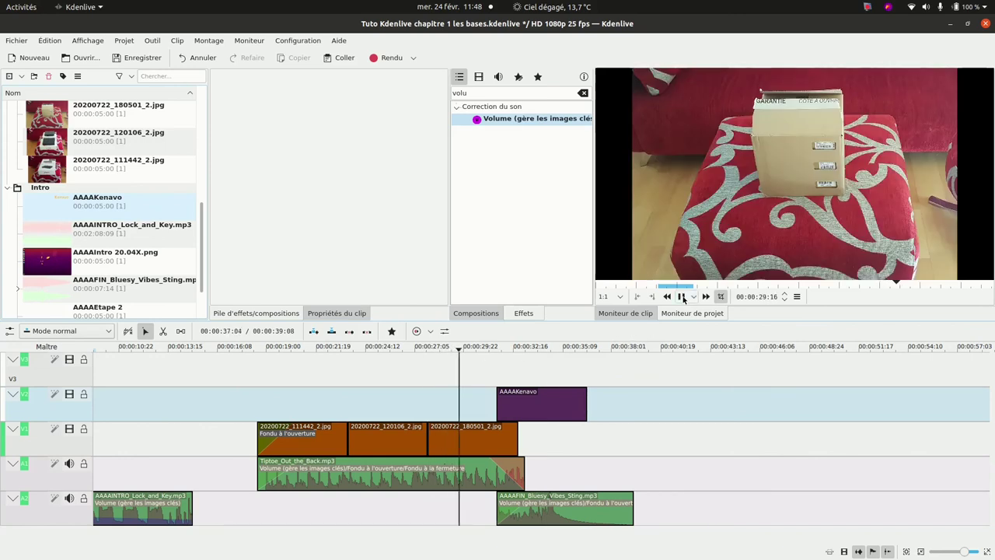